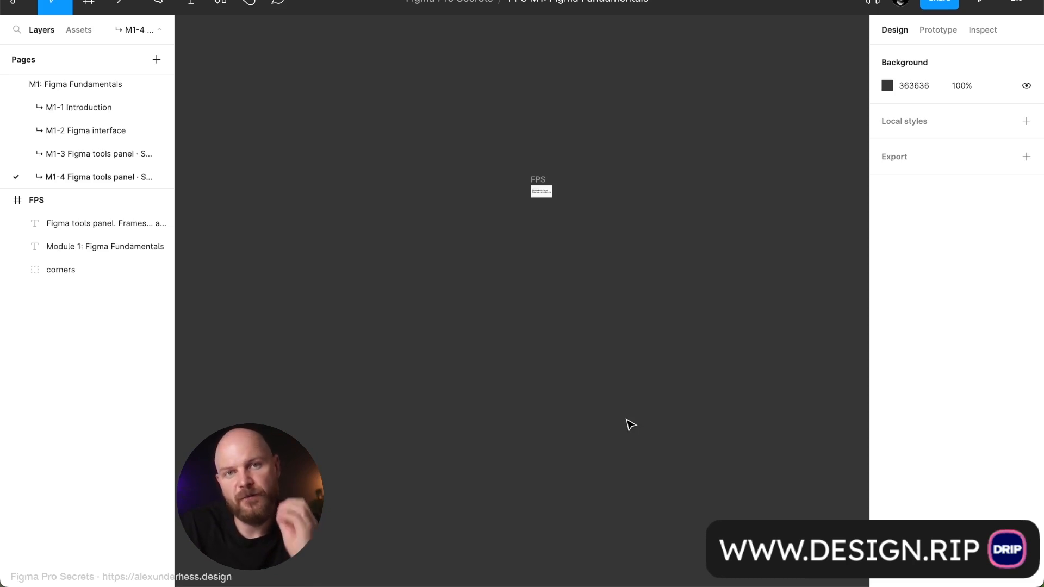
# Step: Draw a rectangle about 601 × 655 on the empty canvas below the FPS frame
pyautogui.moveTo(568, 203); pyautogui.dragTo(519, 124)
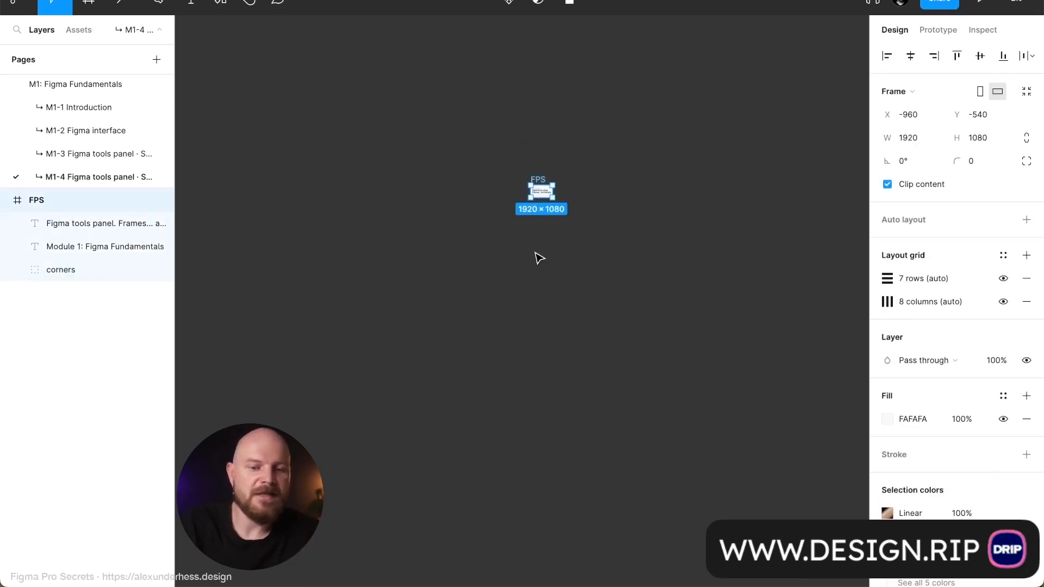
pyautogui.scroll(5, 534, 251)
pyautogui.scroll(5, 594, 170)
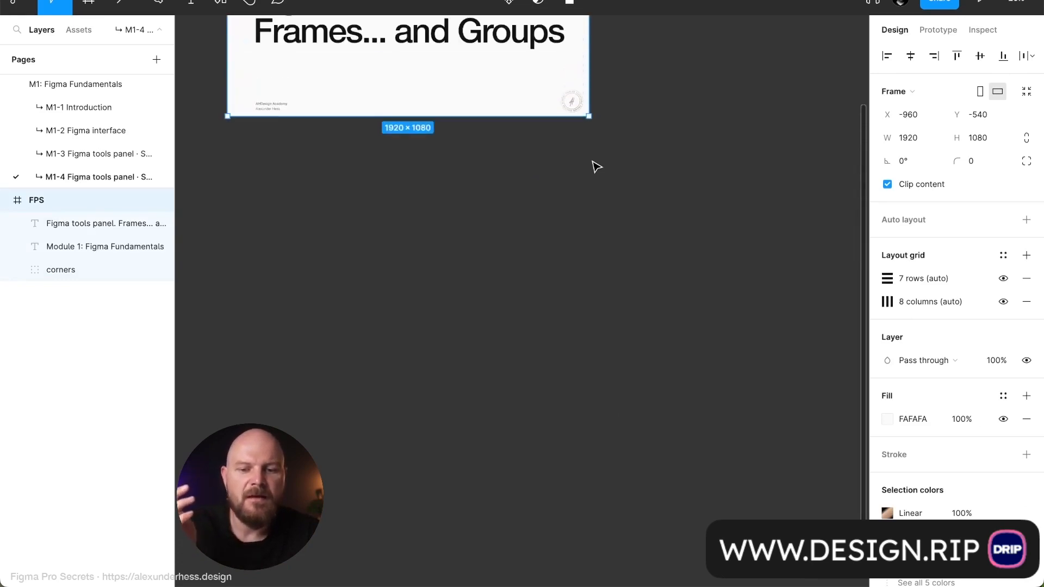
pyautogui.scroll(-5, 436, 218)
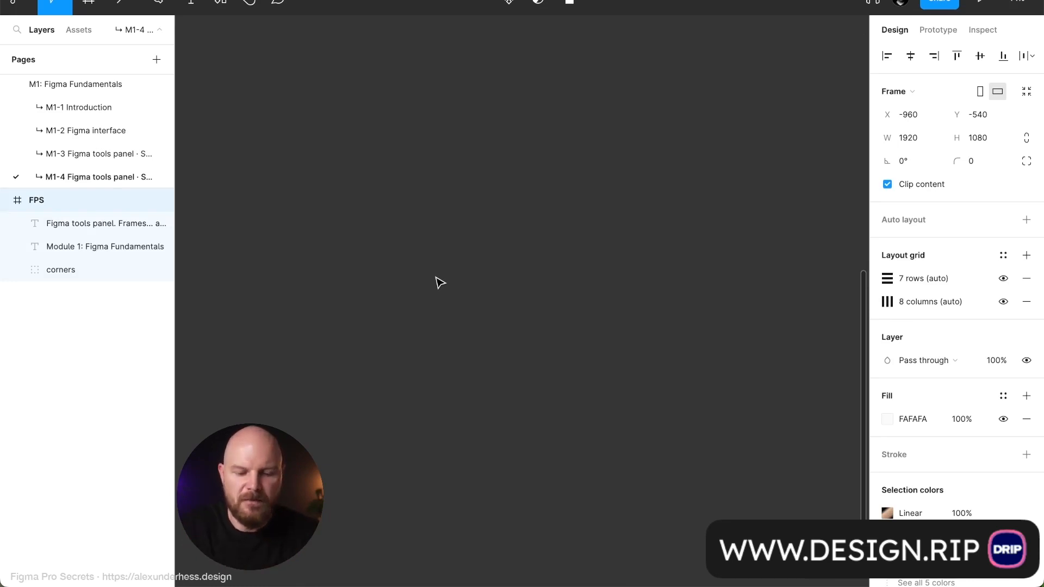
pyautogui.press('r')
pyautogui.moveTo(360, 179); pyautogui.dragTo(552, 388)
# Step: Draw an ellipse about 1053 × 876 to the right of the rectangle
pyautogui.press('o')
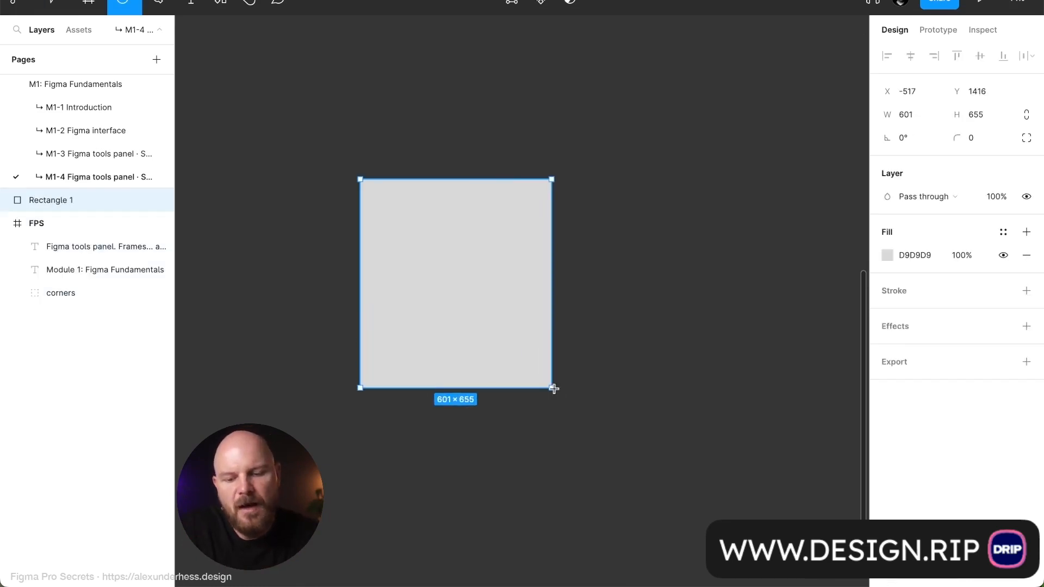
pyautogui.moveTo(577, 110); pyautogui.dragTo(881, 388)
pyautogui.scroll(-3, 680, 326)
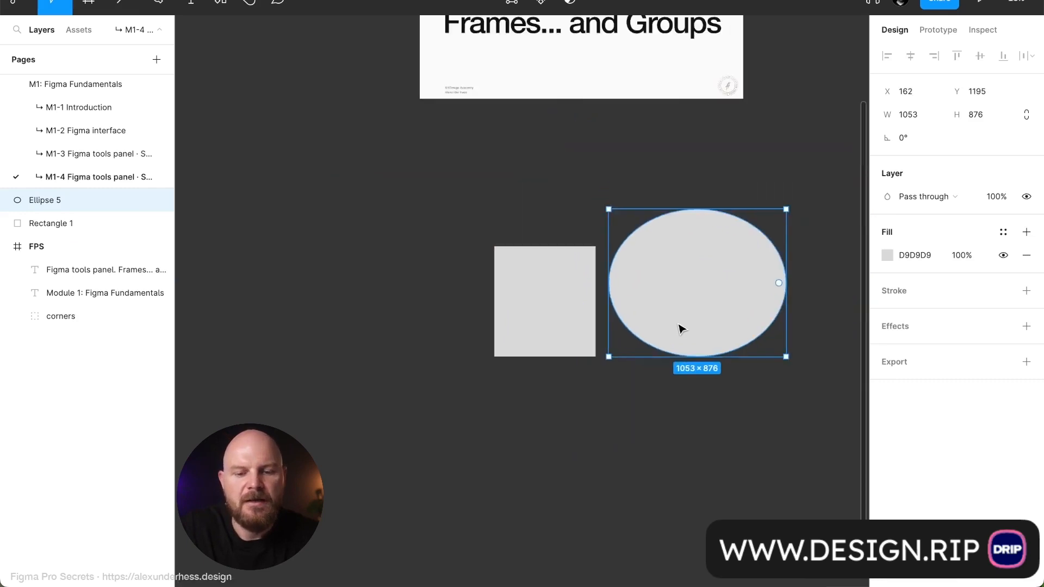
# Step: Draw a diagonal line about 1740 long across the rectangle, sloping down to the right
pyautogui.scroll(-2, 683, 329)
pyautogui.hscroll(2, 682, 329)
pyautogui.press('l')
pyautogui.moveTo(398, 102); pyautogui.dragTo(547, 353)
# Step: Draw a five-pointed star to the left of the rectangle, overlapping its edge
pyautogui.press('p')
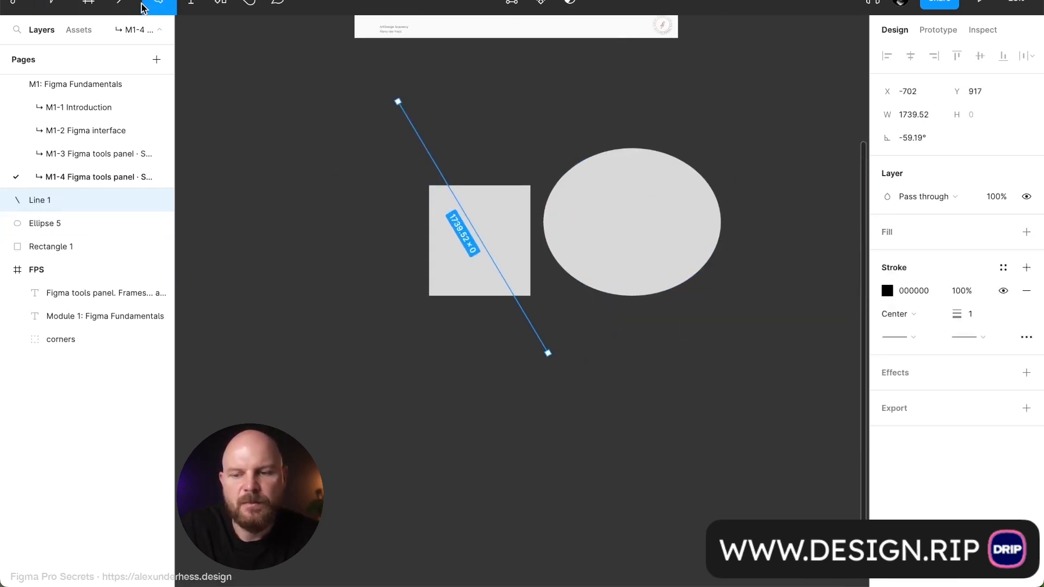
pyautogui.click(136, 6)
pyautogui.click(117, 119)
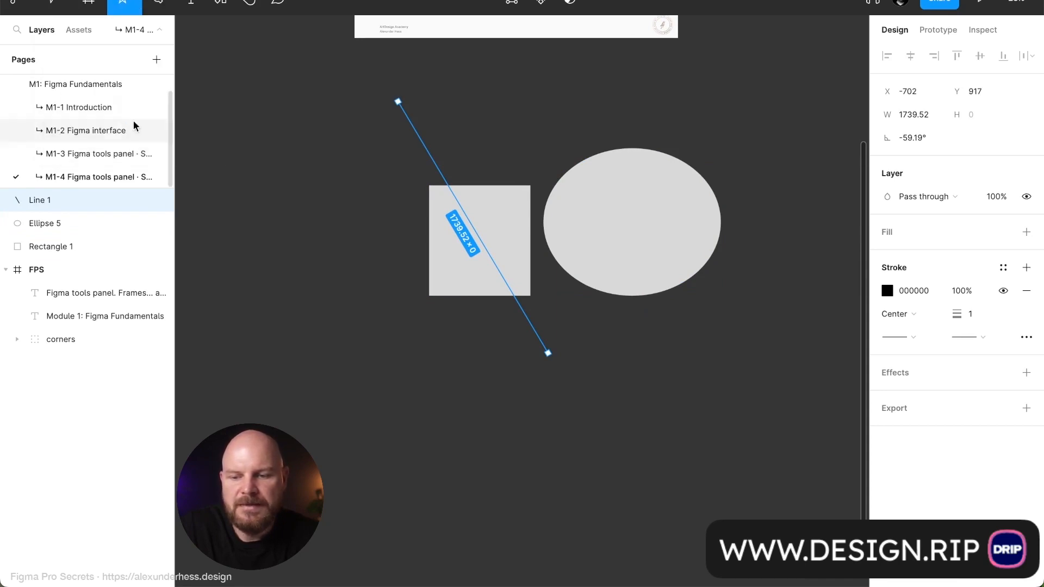
pyautogui.moveTo(299, 215); pyautogui.dragTo(430, 334)
pyautogui.moveTo(471, 378); pyautogui.dragTo(478, 373)
pyautogui.click(608, 345)
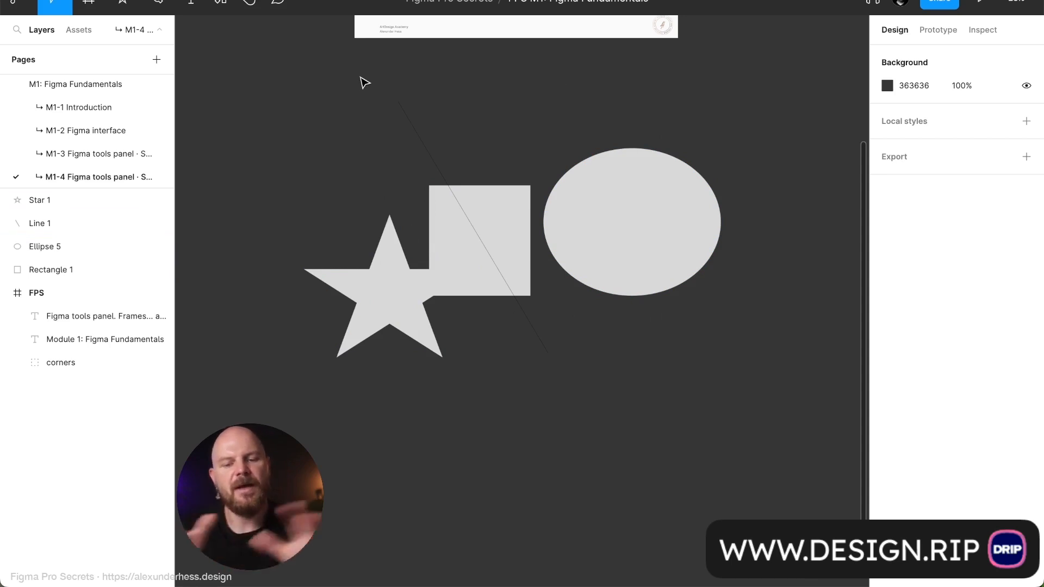
pyautogui.keyDown('alt'); pyautogui.moveTo(671, 250); pyautogui.dragTo(651, 443); pyautogui.keyUp('alt')
pyautogui.click(712, 389)
pyautogui.click(647, 425)
pyautogui.press('Delete')
# Step: Draw a perfect circle about 796 × 796 outward from its centre, below the ellipse
pyautogui.press('o')
pyautogui.keyDown('alt'); pyautogui.keyDown('shift'); pyautogui.moveTo(611, 427); pyautogui.dragTo(625, 492); pyautogui.keyUp('shift'); pyautogui.keyUp('alt')
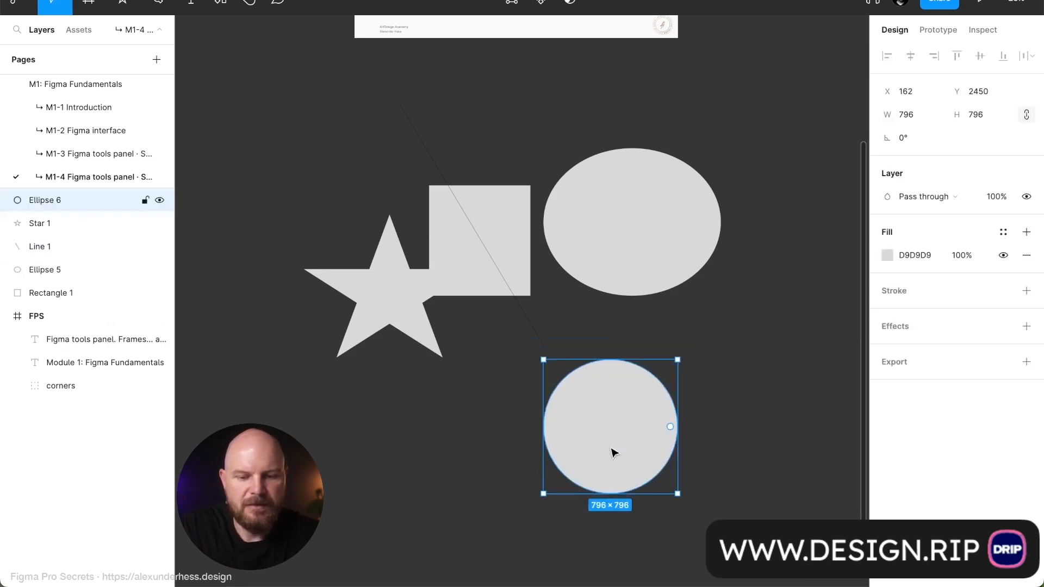
# Step: Duplicate the circle to the upper left of the star and shrink the copy about its centre to 500 × 500
pyautogui.keyDown('alt'); pyautogui.moveTo(613, 431); pyautogui.dragTo(259, 170); pyautogui.keyUp('alt')
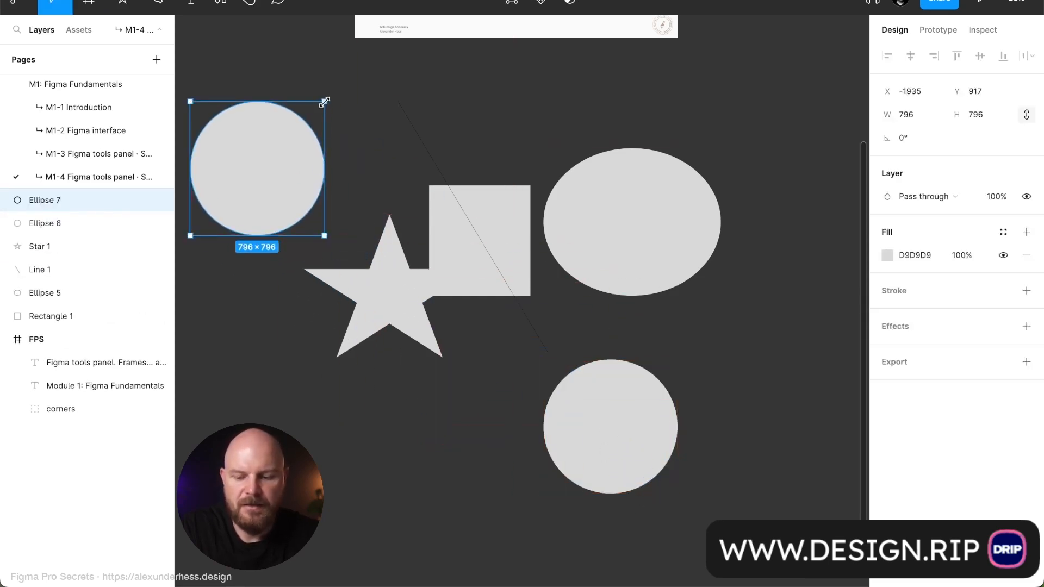
pyautogui.keyDown('alt'); pyautogui.moveTo(324, 102); pyautogui.dragTo(300, 127); pyautogui.keyUp('alt')
pyautogui.click(350, 159)
# Step: Duplicate the star, shrink the copy about its centre and place it between the rectangle and the lower circle
pyautogui.keyDown('alt'); pyautogui.click(399, 303); pyautogui.keyUp('alt')
pyautogui.keyDown('alt'); pyautogui.moveTo(398, 304); pyautogui.dragTo(274, 448); pyautogui.keyUp('alt')
pyautogui.keyDown('alt'); pyautogui.moveTo(355, 403); pyautogui.dragTo(309, 396); pyautogui.keyUp('alt')
pyautogui.moveTo(271, 433); pyautogui.dragTo(509, 351)
pyautogui.click(492, 483)
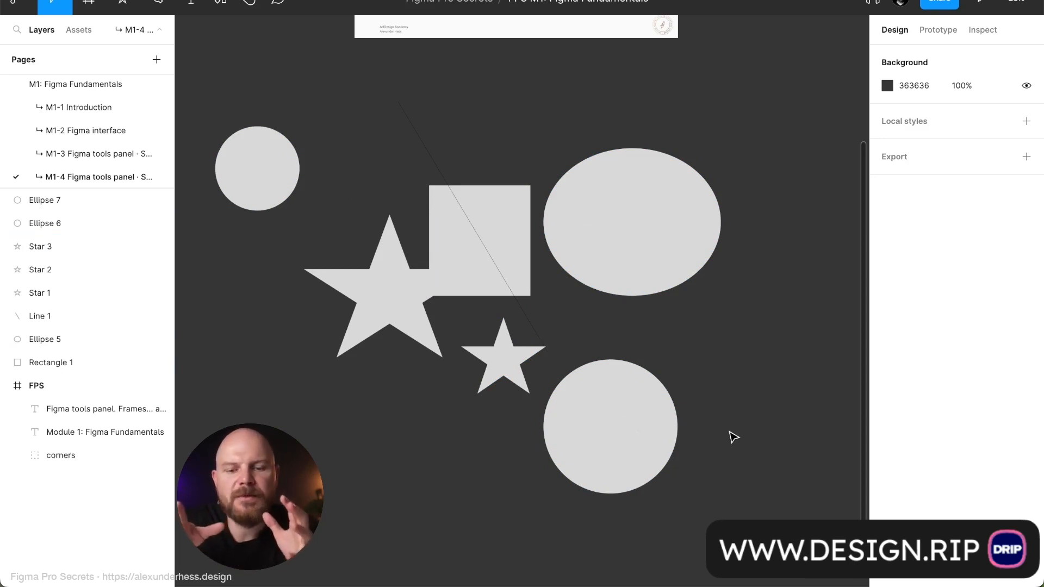
pyautogui.hscroll(-3, 729, 435)
pyautogui.scroll(-1, 729, 435)
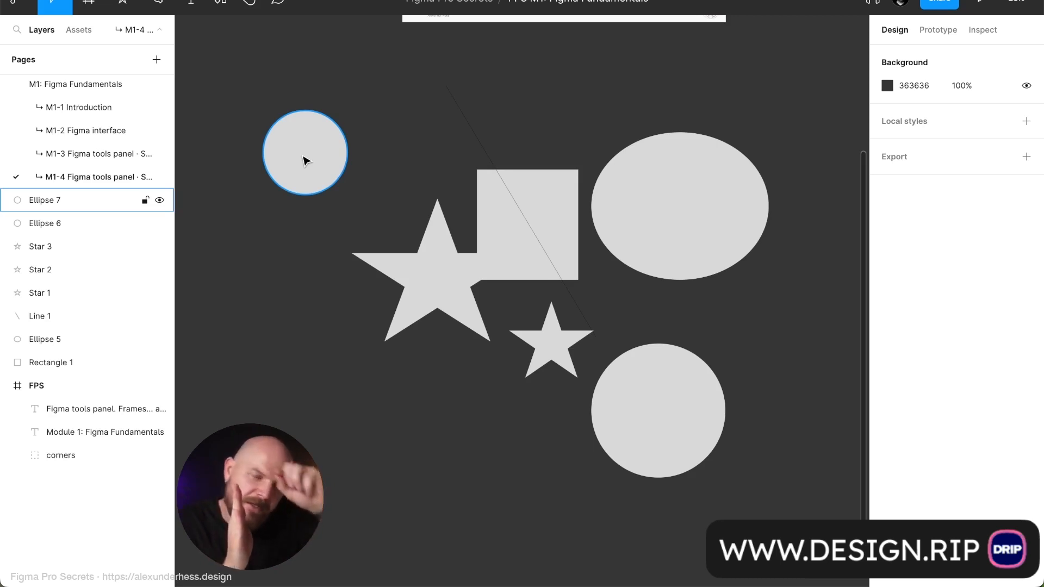
pyautogui.scroll(-2, 305, 160)
pyautogui.scroll(2, 304, 161)
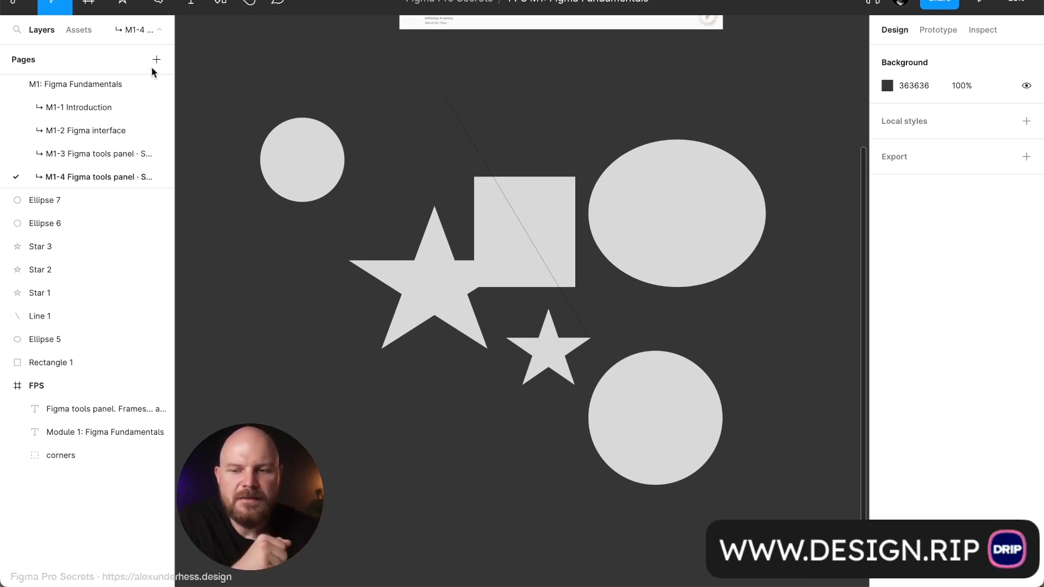
pyautogui.click(102, 3)
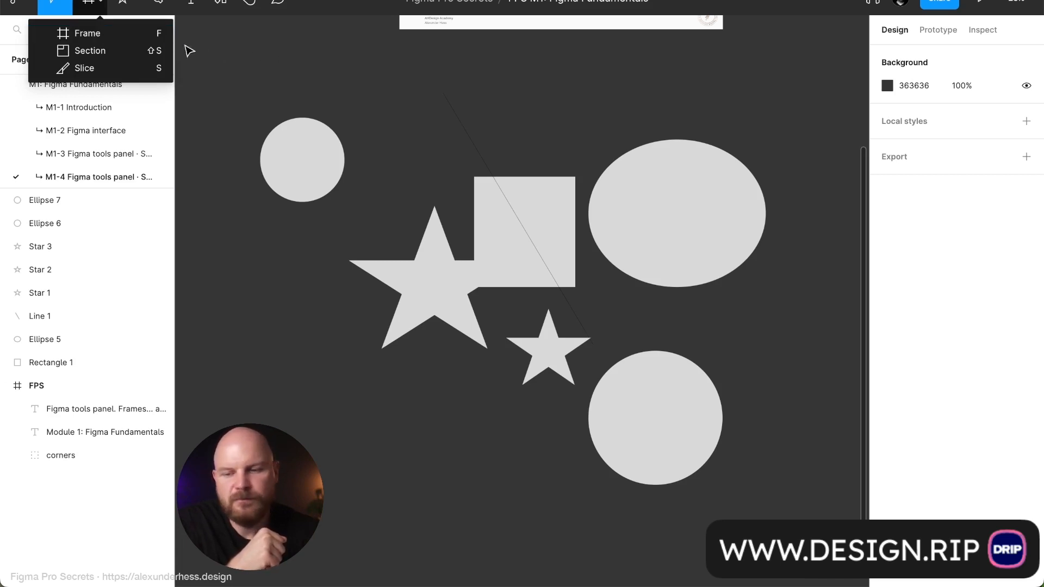
pyautogui.click(266, 69)
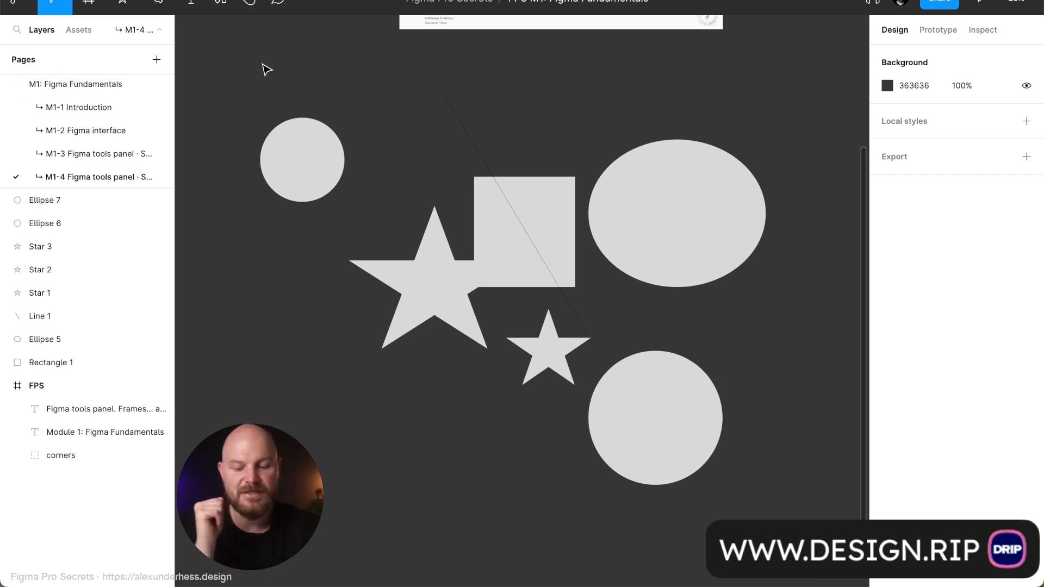
# Step: Draw a frame about 2454 × 1752 over the stars and rectangle, and ungroup it again
pyautogui.press('f')
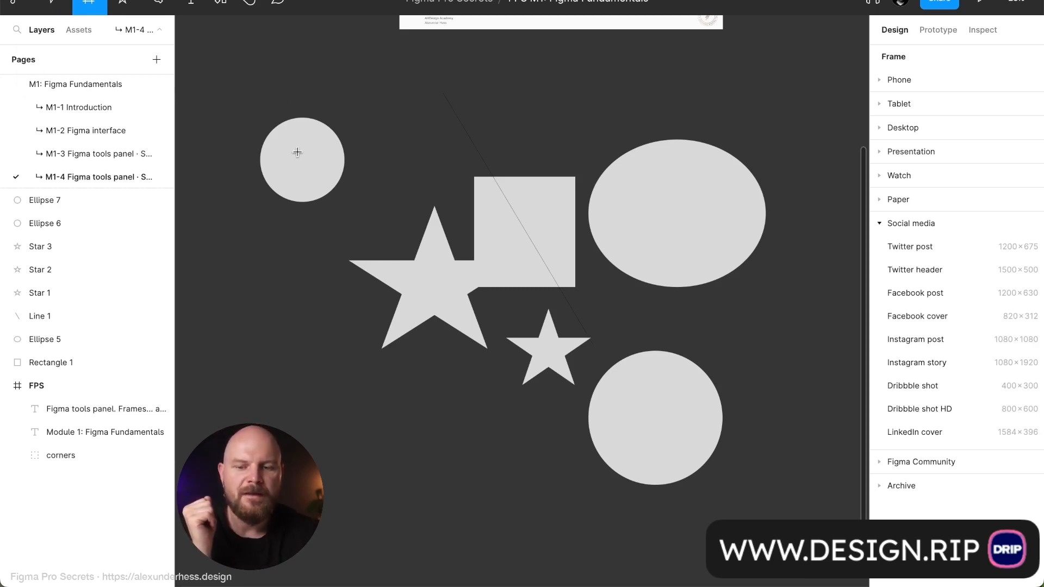
pyautogui.moveTo(302, 152); pyautogui.dragTo(716, 448)
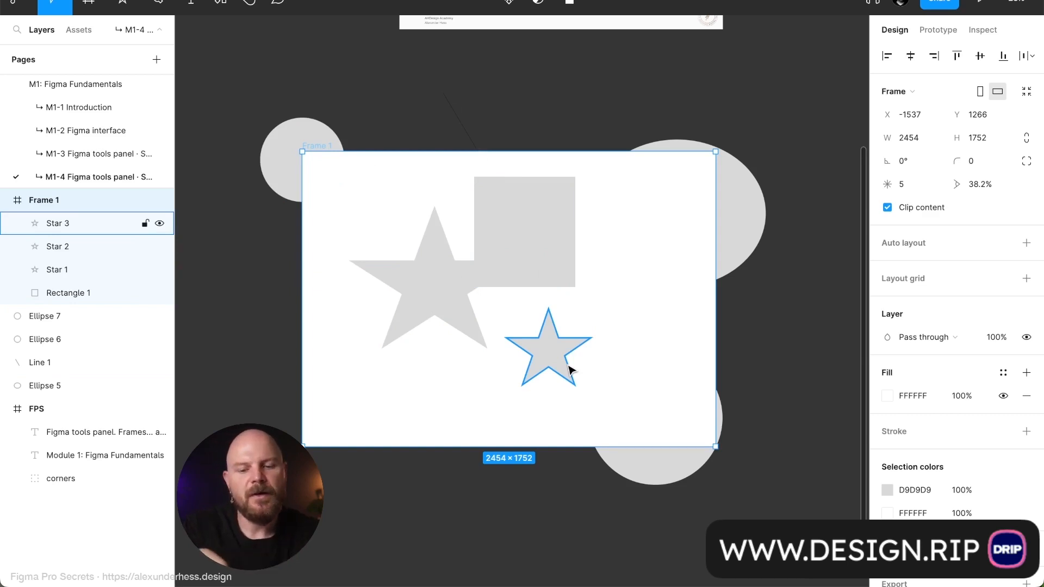
pyautogui.hscroll(10, 569, 368)
pyautogui.hscroll(-10, 569, 368)
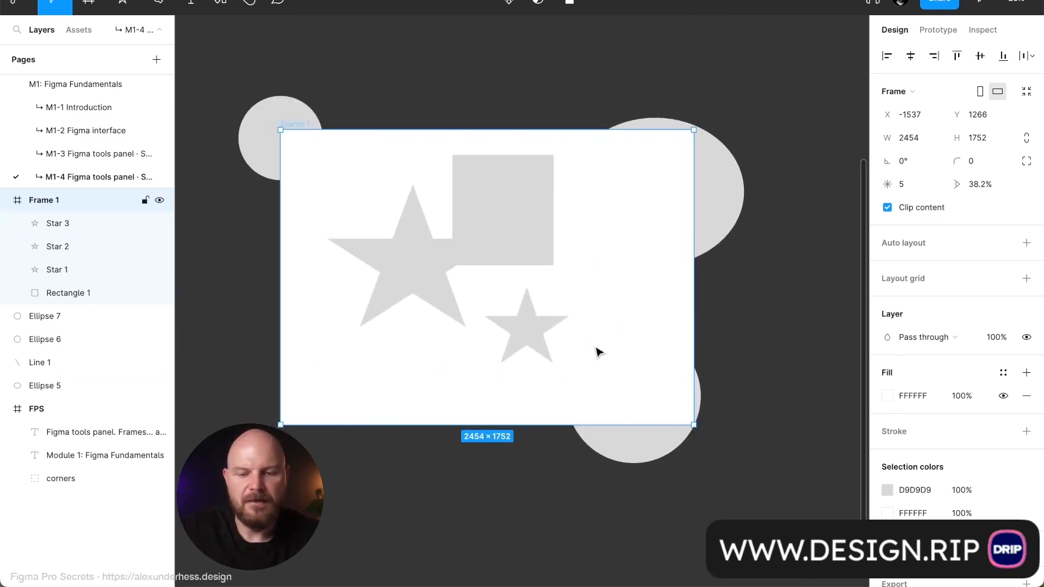
pyautogui.hotkey('ctrl', 'shift', 'g')
pyautogui.click(438, 72)
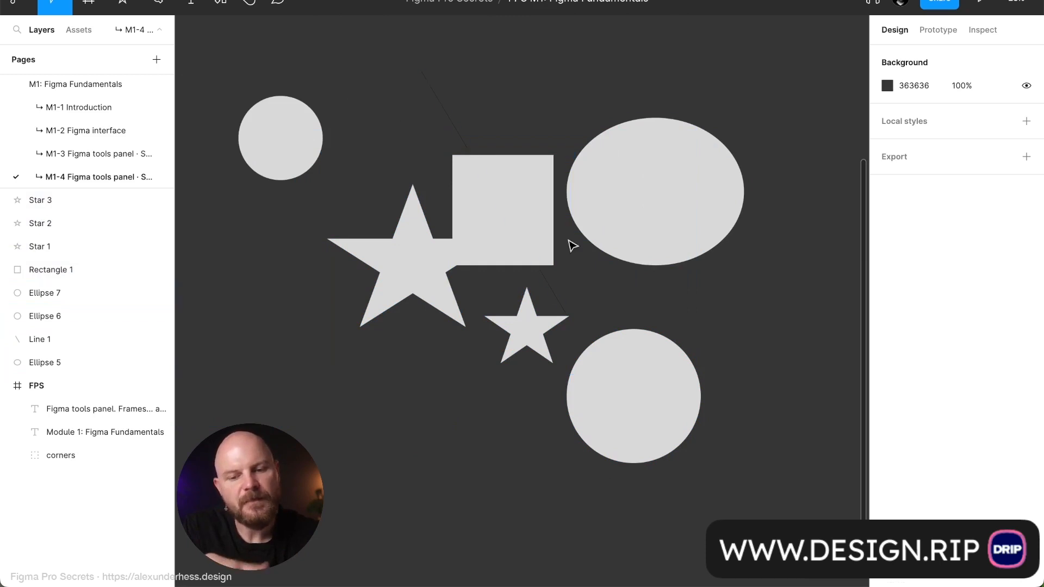
# Step: Draw a larger frame that fully encloses all the loose shapes, and try moving it slightly
pyautogui.press('f')
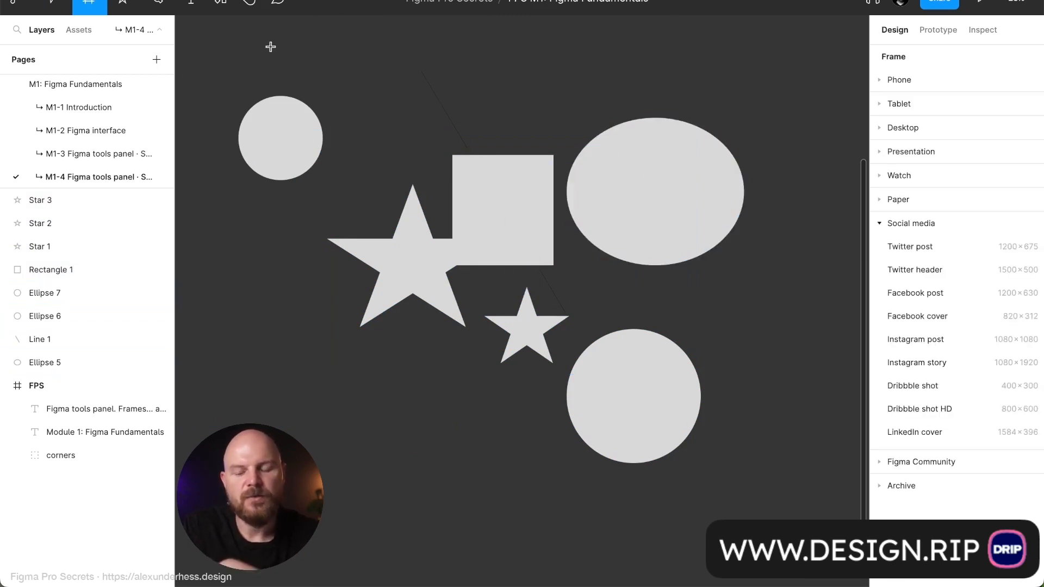
pyautogui.moveTo(198, 40); pyautogui.dragTo(750, 445)
pyautogui.scroll(3, 581, 343)
pyautogui.hscroll(-3, 580, 342)
pyautogui.moveTo(565, 144); pyautogui.dragTo(571, 186)
pyautogui.press('super+z')
# Step: Ungroup the frame that encloses all the loose shapes
pyautogui.press('shift+super+g')
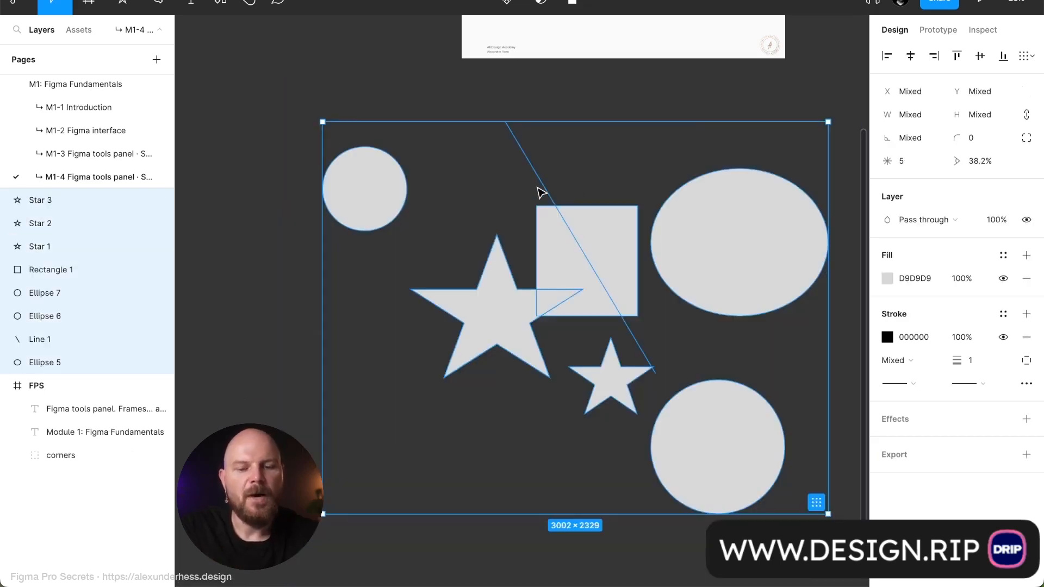
pyautogui.scroll(-2, 538, 192)
pyautogui.hscroll(3, 539, 192)
pyautogui.click(545, 130)
# Step: Draw a frame about 1998 × 1615 enclosing the stars and rectangle but only partly covering the circles, ellipse and line
pyautogui.press('f')
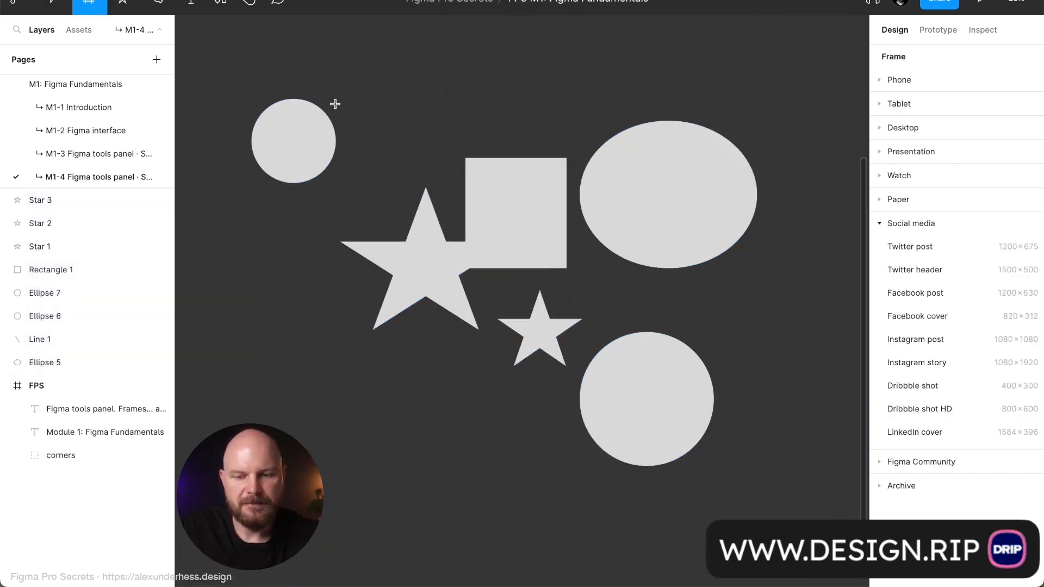
pyautogui.moveTo(310, 133); pyautogui.dragTo(648, 411)
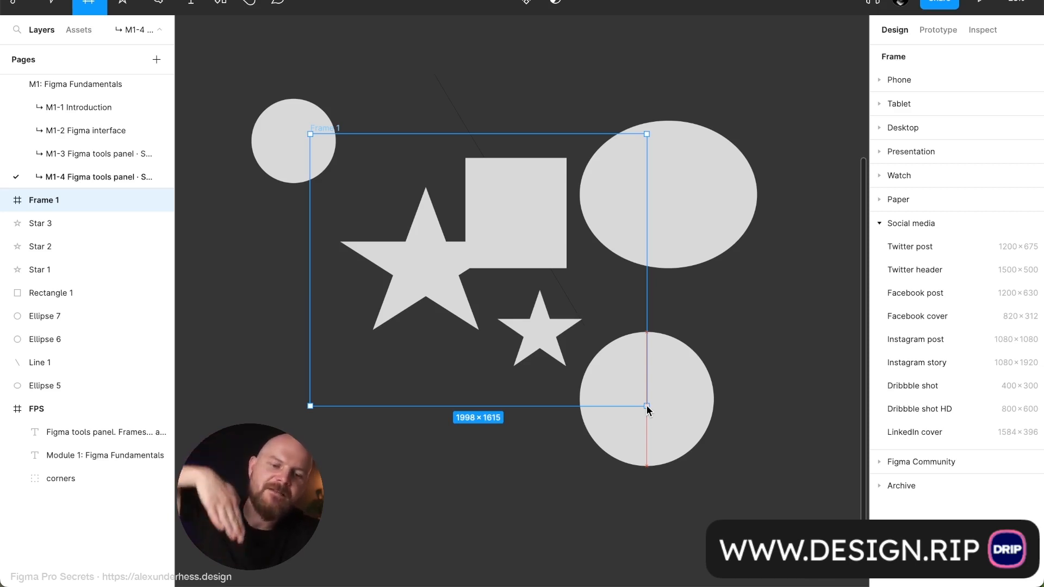
pyautogui.moveTo(647, 407); pyautogui.dragTo(646, 406)
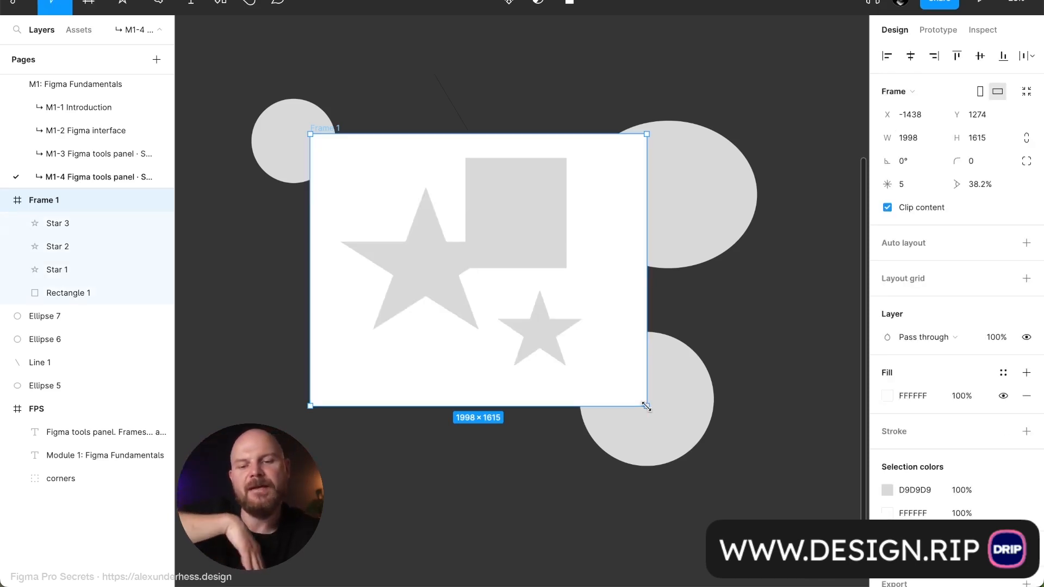
# Step: Select the line, the large ellipse and the small circle in turn to check which shapes stay outside the frame
pyautogui.click(442, 93)
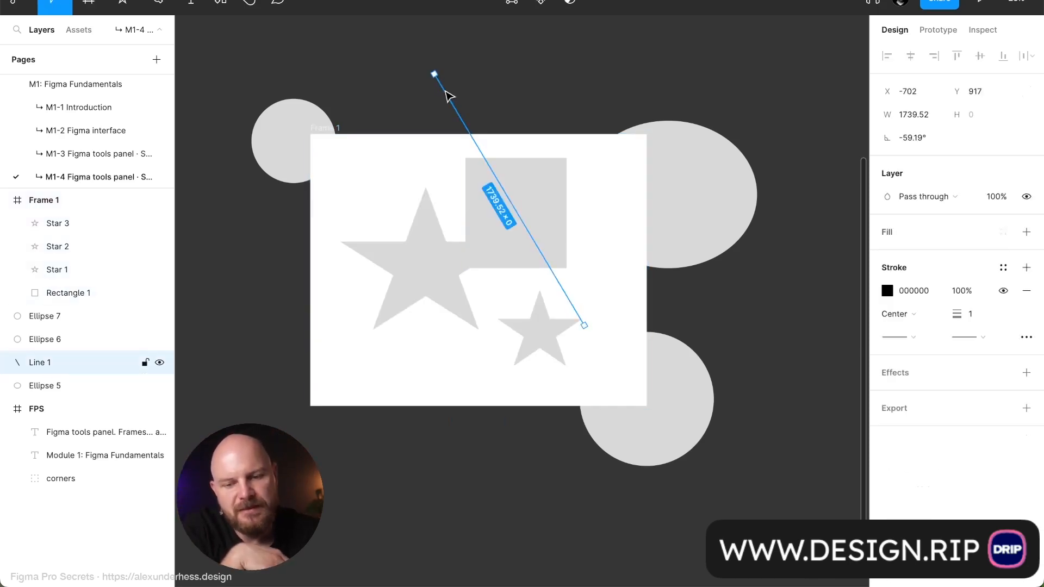
pyautogui.click(680, 198)
pyautogui.click(296, 149)
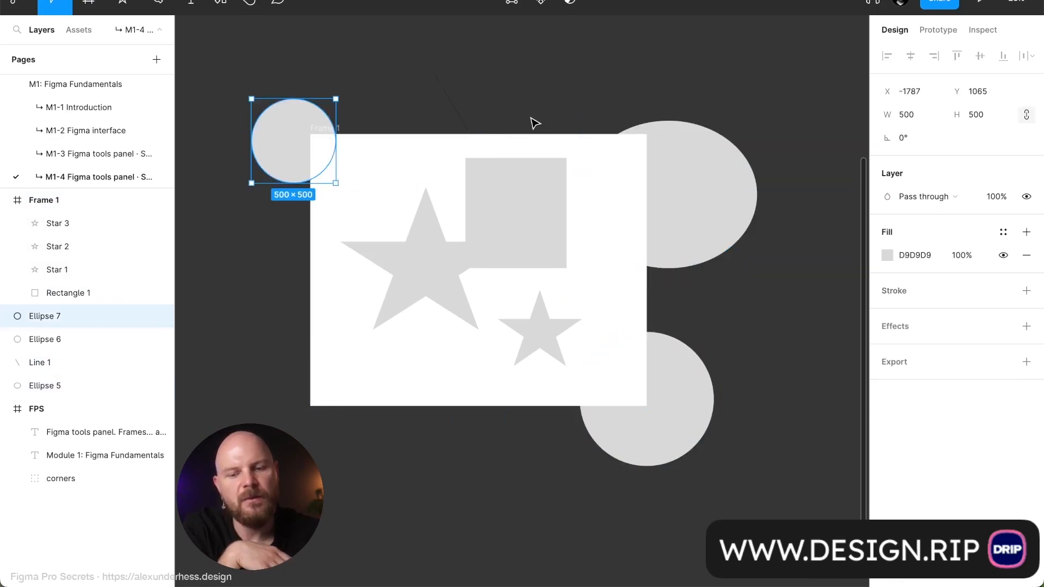
# Step: Ungroup the frame holding the stars and rectangle, and clear the selection
pyautogui.click(350, 129)
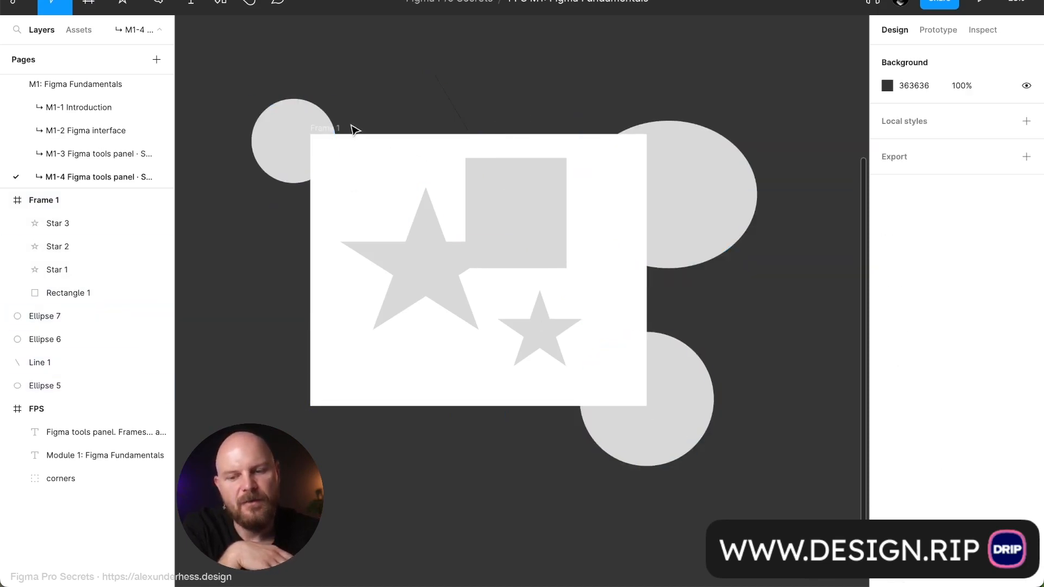
pyautogui.click(398, 136)
pyautogui.hotkey('ctrl', 'shift', 'g')
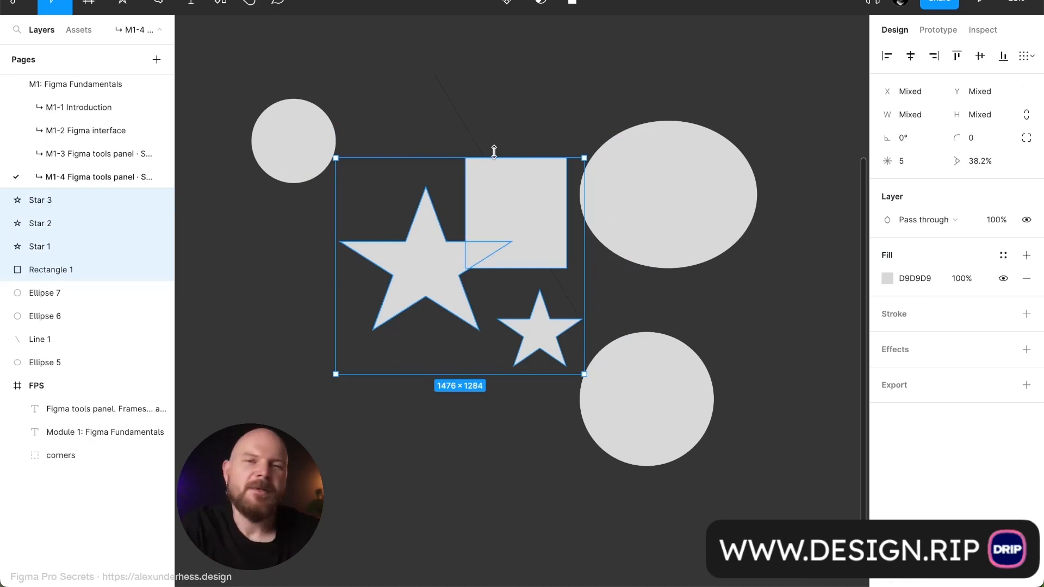
pyautogui.click(530, 100)
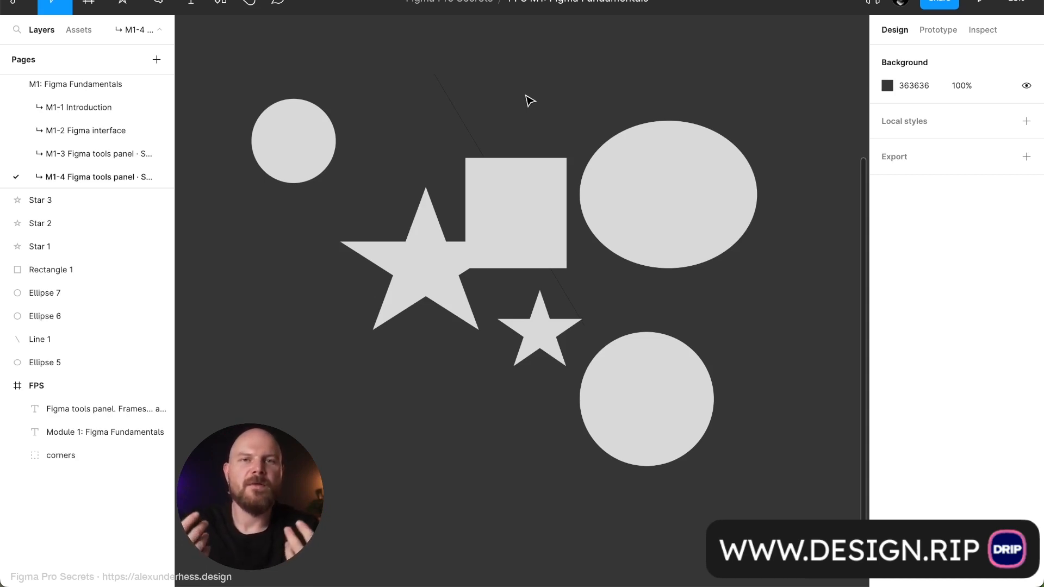
# Step: Draw a new frame about 1490 × 1825 on the empty canvas to the right of the existing shapes
pyautogui.hscroll(10, 530, 101)
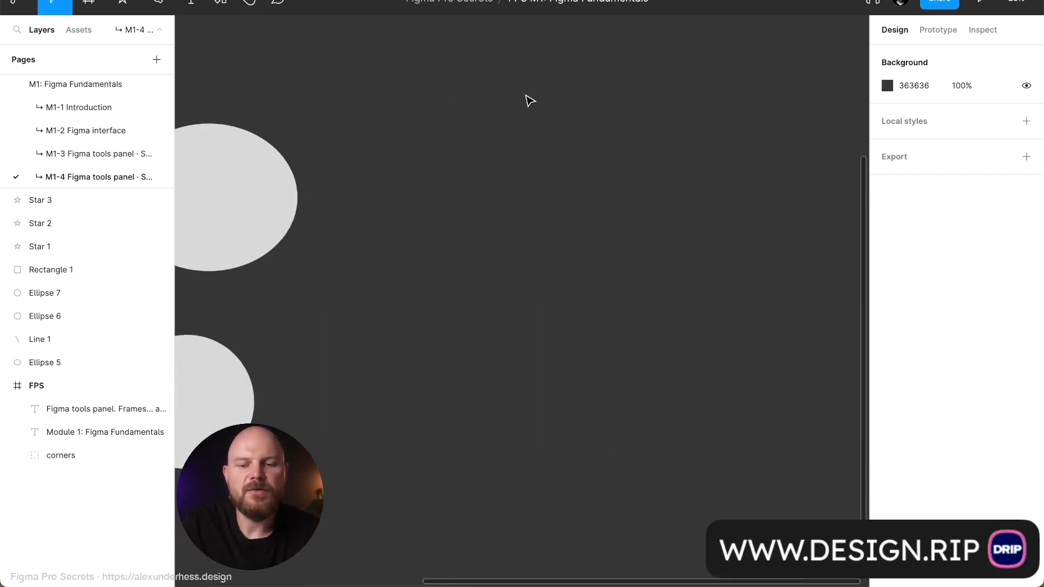
pyautogui.hscroll(1, 531, 101)
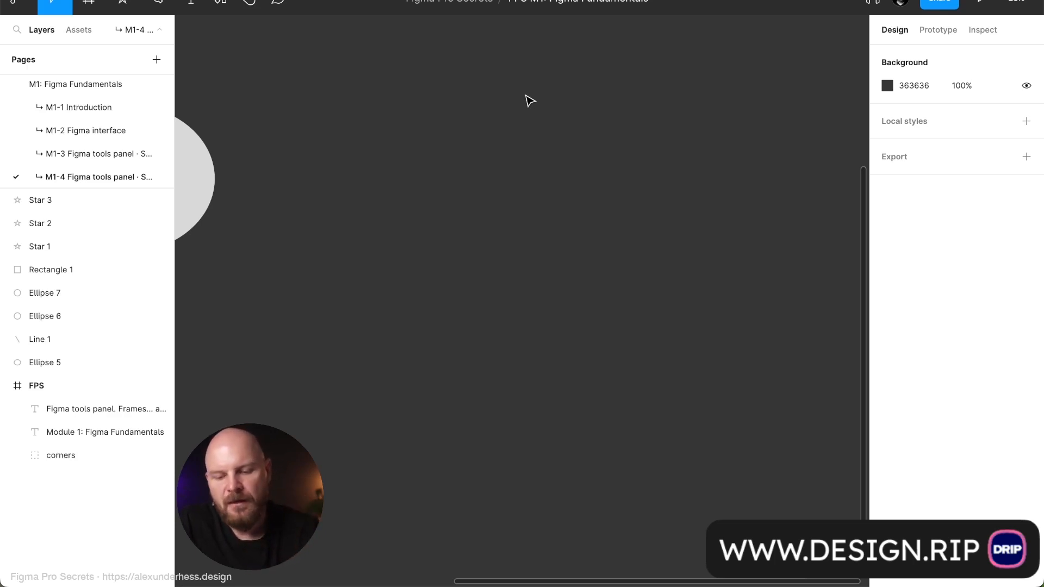
pyautogui.press('f')
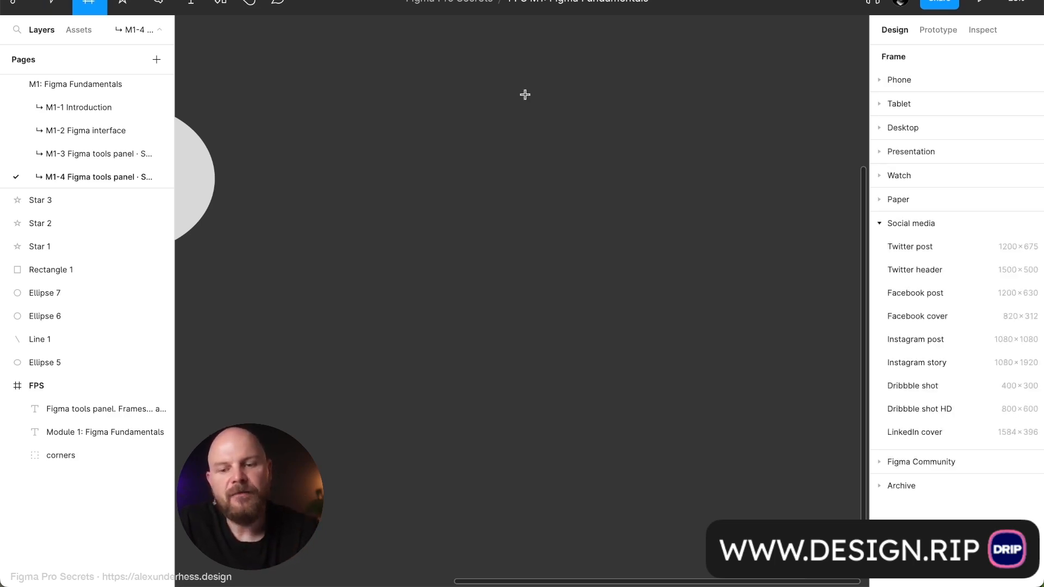
pyautogui.moveTo(300, 95); pyautogui.dragTo(551, 403)
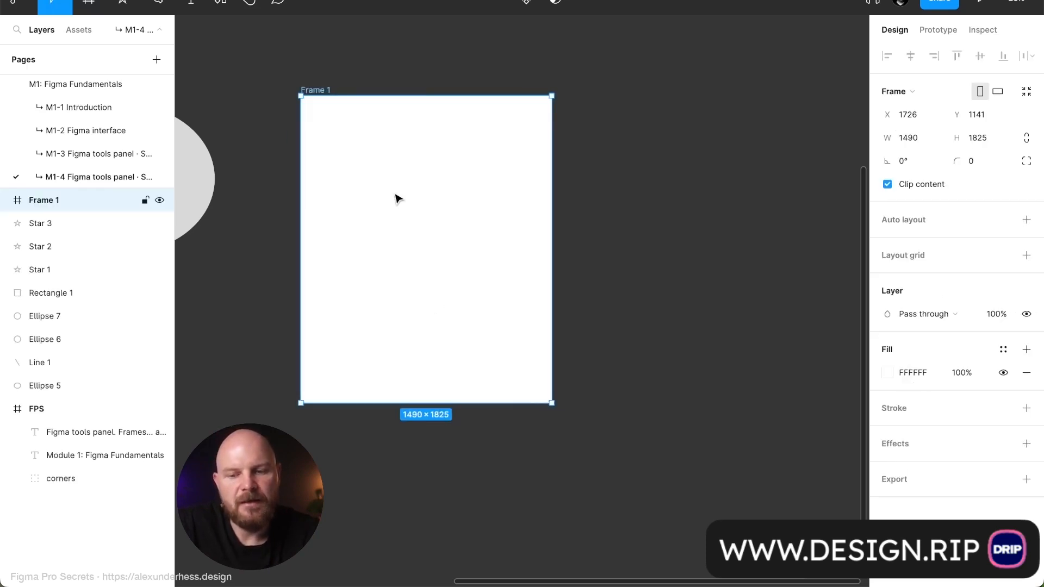
# Step: Inside the new frame, draw a circle about 530 × 530 and a rectangle about 538 × 650 below it
pyautogui.press('o')
pyautogui.moveTo(381, 154); pyautogui.dragTo(470, 242)
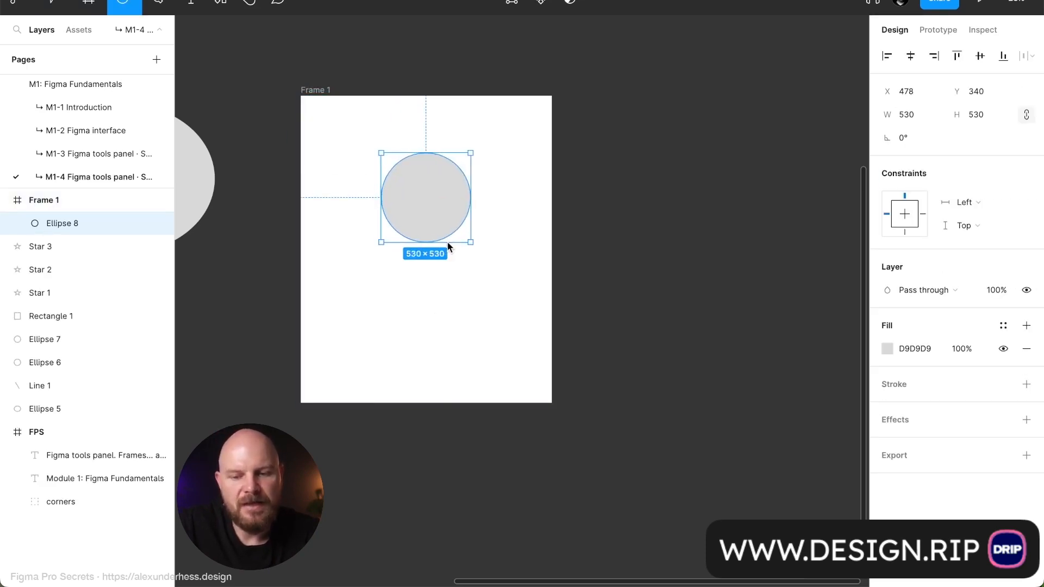
pyautogui.press('r')
pyautogui.moveTo(415, 279); pyautogui.dragTo(506, 388)
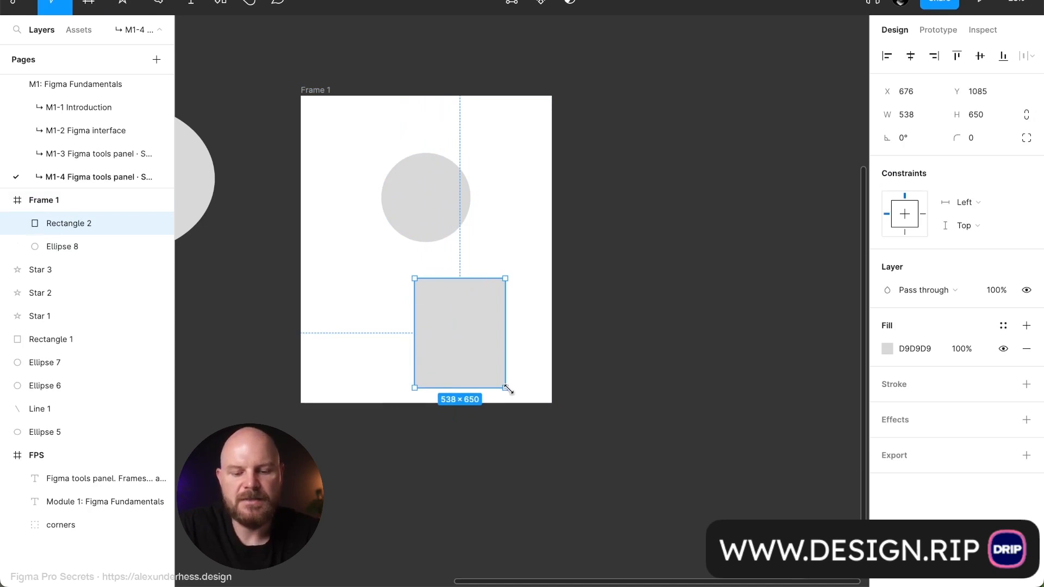
# Step: Draw a tall narrow rectangle about 202 × 1270 in the lower left part of the frame
pyautogui.moveTo(338, 262); pyautogui.dragTo(359, 473)
pyautogui.press('r')
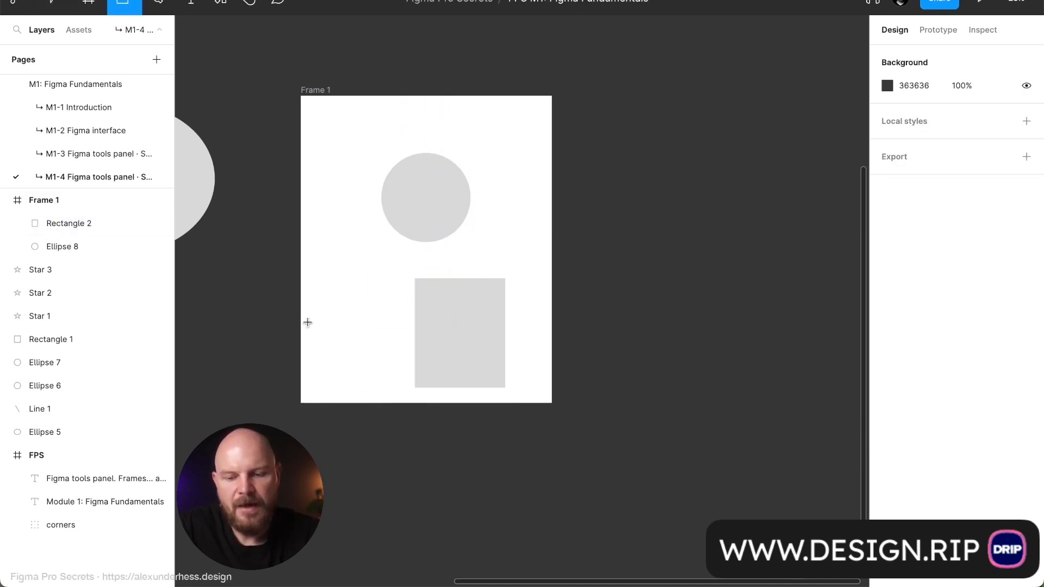
pyautogui.click(296, 299)
pyautogui.press('Delete')
pyautogui.press('r')
pyautogui.moveTo(320, 267); pyautogui.dragTo(355, 480)
pyautogui.click(316, 172)
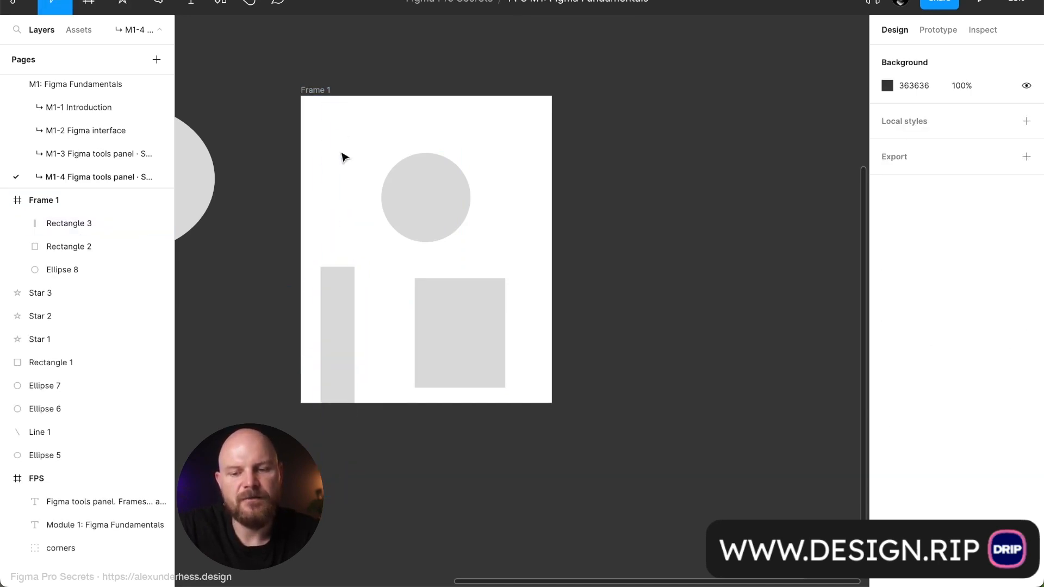
# Step: Move the circle over the frame's upper-right corner, the rectangle over the lower-right corner, and the narrow rectangle over the left edge
pyautogui.moveTo(404, 228); pyautogui.dragTo(534, 131)
pyautogui.moveTo(440, 313); pyautogui.dragTo(500, 364)
pyautogui.moveTo(343, 337); pyautogui.dragTo(314, 303)
pyautogui.click(441, 295)
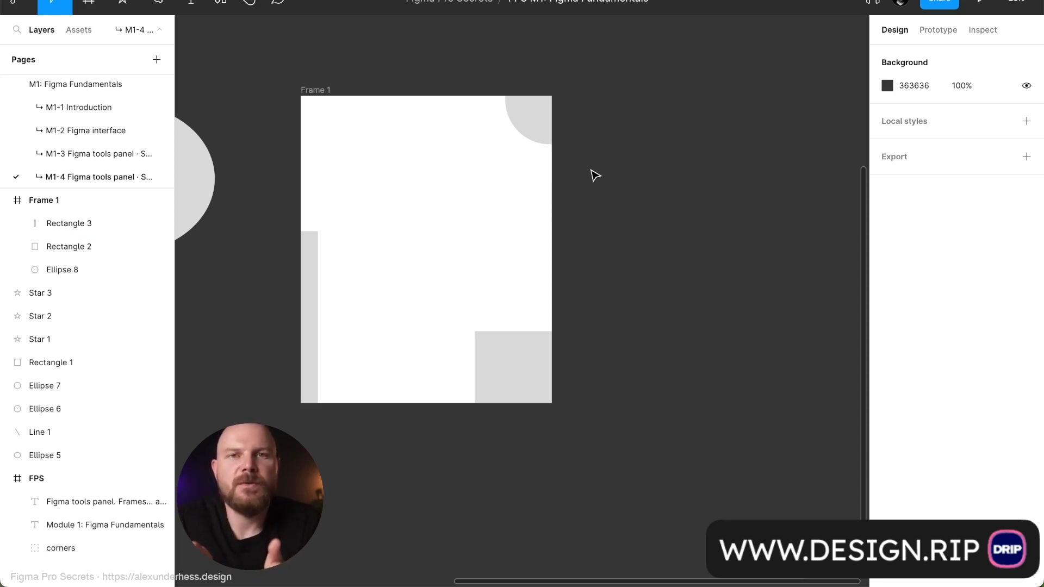
# Step: Turn off Clip content for the frame and clear the selection
pyautogui.click(321, 92)
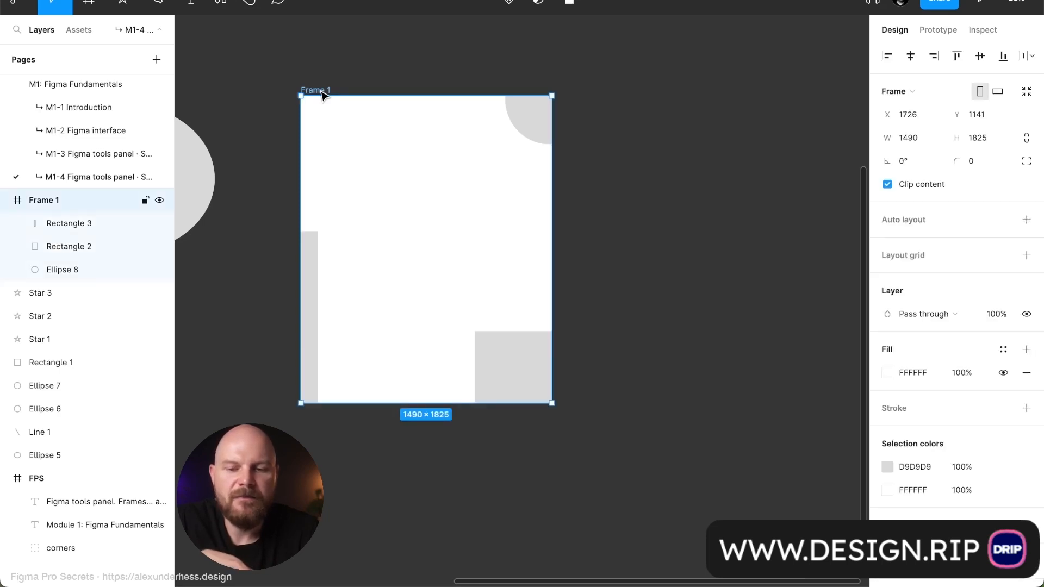
pyautogui.click(888, 184)
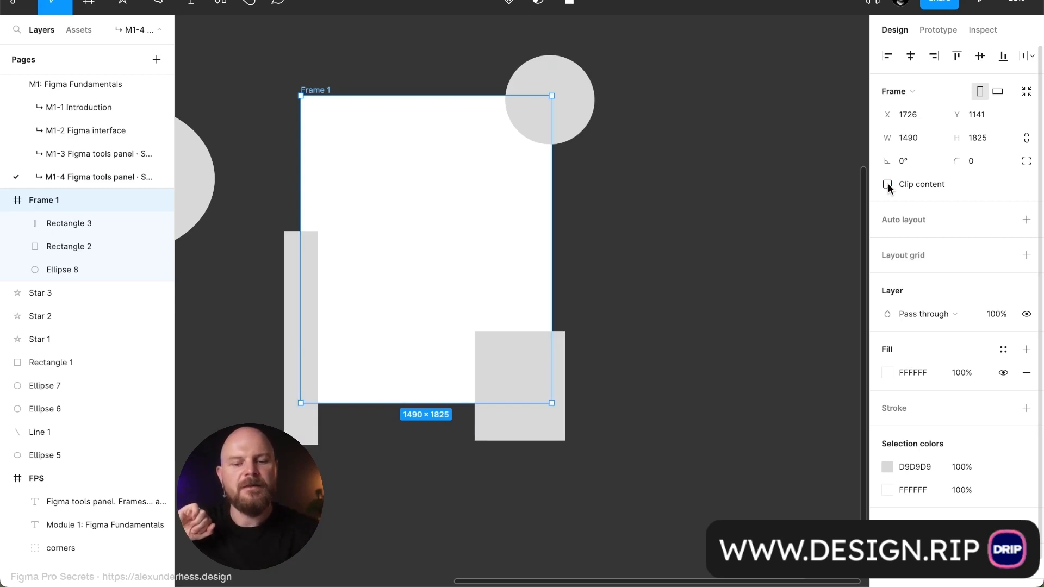
pyautogui.click(659, 180)
# Step: Move the frame with its contents to about X 2105, Y 1115 and turn Clip content on for it
pyautogui.moveTo(319, 91); pyautogui.dragTo(381, 87)
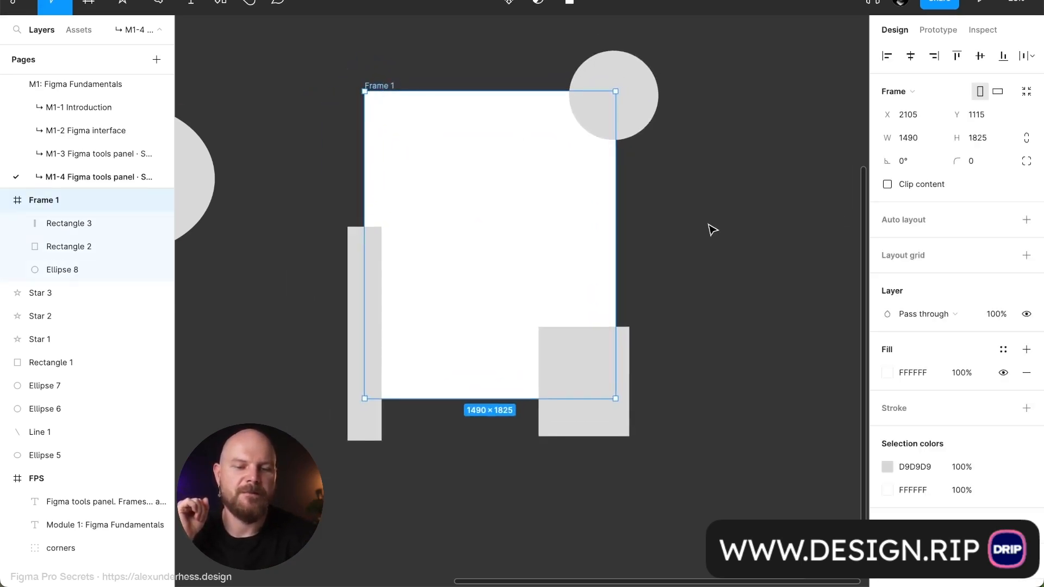
pyautogui.click(887, 184)
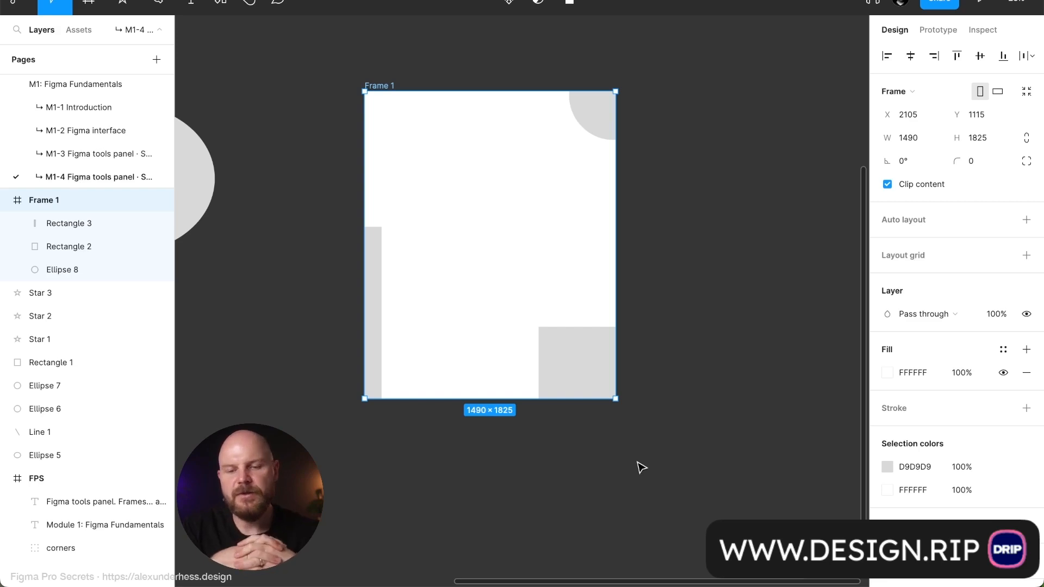
# Step: Delete the rectangle at the frame's lower-right corner
pyautogui.click(374, 327)
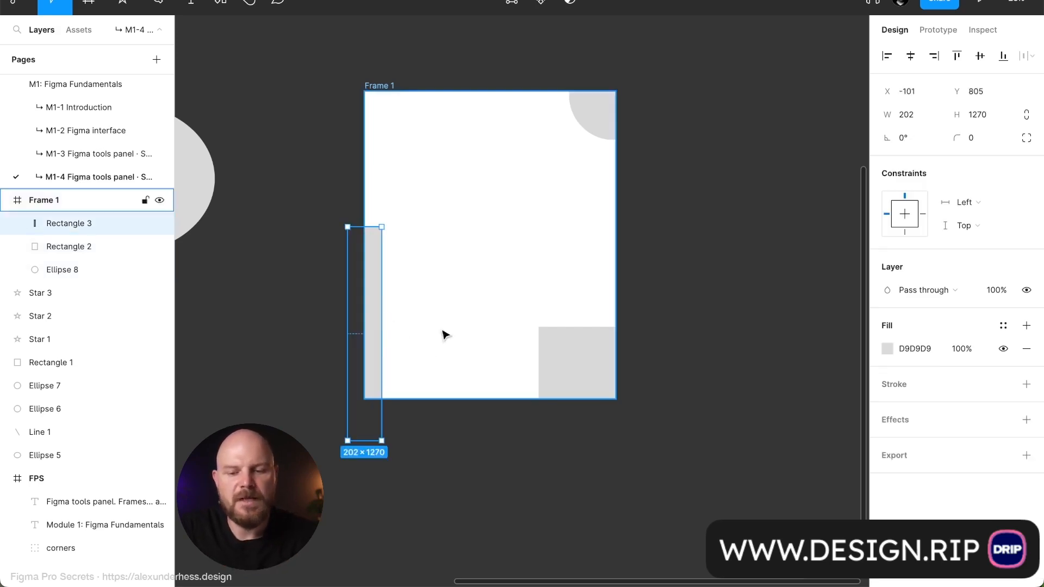
pyautogui.click(580, 365)
pyautogui.press('Delete')
# Step: Rotate the narrow rectangle into a horizontal bar inside the frame and place the circle, shrunk to about 234 × 234, to its left
pyautogui.click(380, 308)
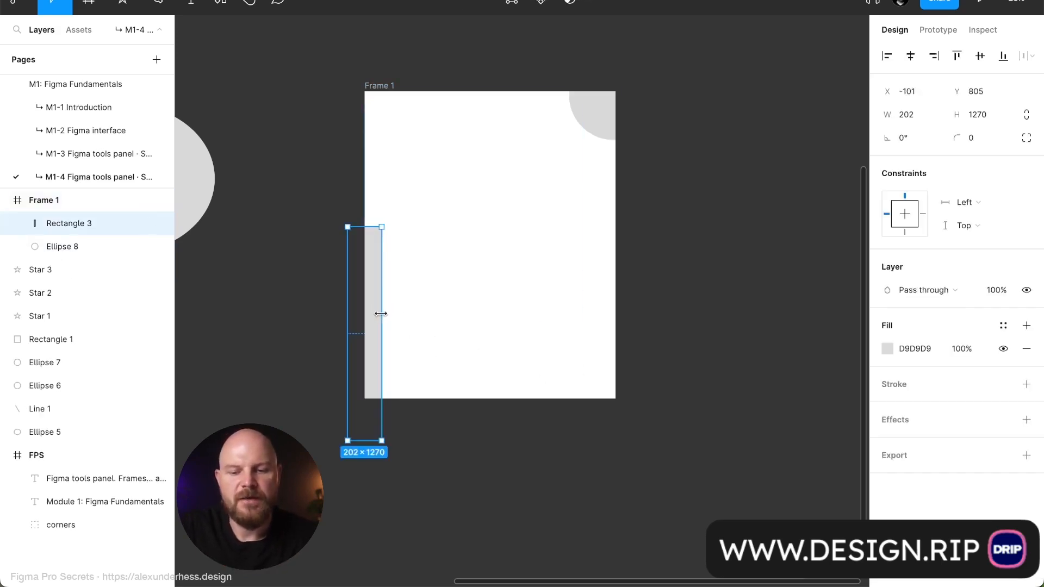
pyautogui.moveTo(386, 226); pyautogui.dragTo(577, 287)
pyautogui.moveTo(675, 286); pyautogui.dragTo(605, 274)
pyautogui.moveTo(604, 131); pyautogui.dragTo(458, 260)
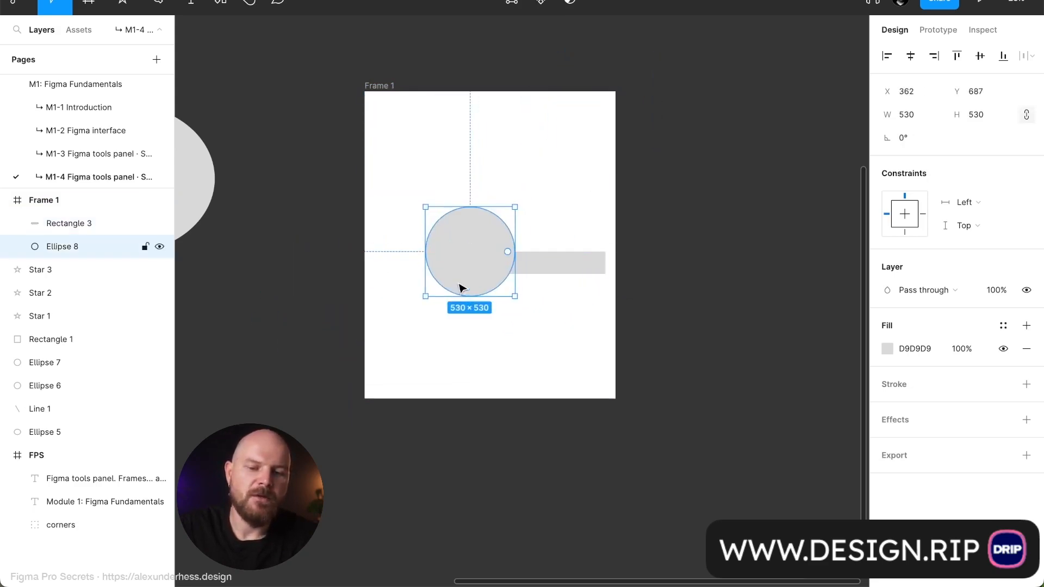
pyautogui.moveTo(508, 205); pyautogui.dragTo(425, 264)
# Step: Group the circle and bar, and duplicate the group downward to make nine evenly spaced rows
pyautogui.moveTo(489, 263); pyautogui.dragTo(491, 318)
pyautogui.keyDown('shift'); pyautogui.click(420, 265); pyautogui.keyUp('shift')
pyautogui.hotkey('ctrl', 'g')
pyautogui.hotkey('ctrl', 'd')
pyautogui.hotkey('ctrl', 'd')
pyautogui.hotkey('ctrl', 'd')
pyautogui.hotkey('ctrl', 'd')
pyautogui.hotkey('ctrl', 'd')
pyautogui.hotkey('ctrl', 'd')
pyautogui.hotkey('ctrl', 'd')
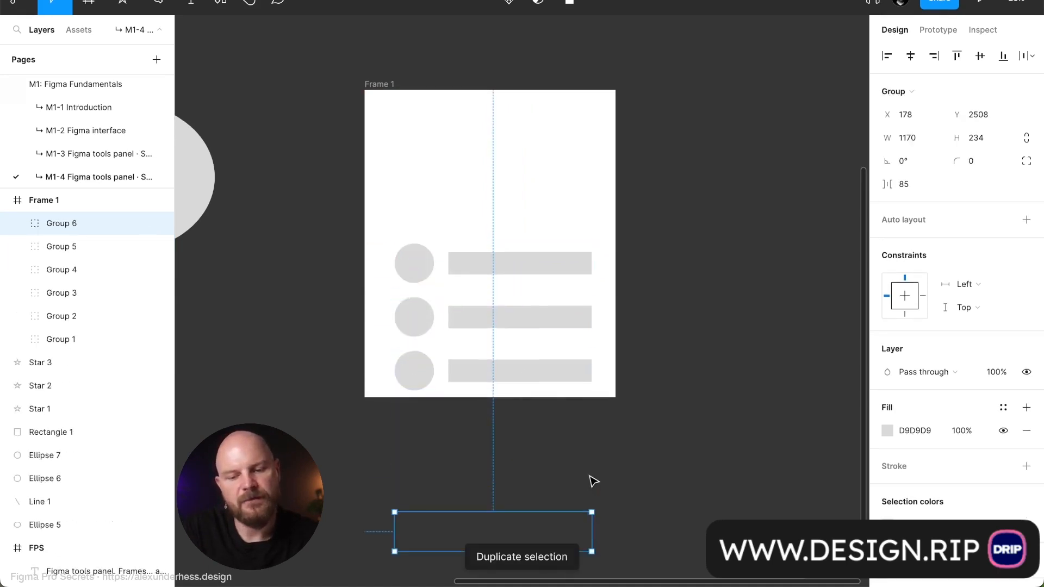
pyautogui.click(698, 435)
# Step: Turn off Clip content for the frame and look over the rows that extend below it
pyautogui.scroll(3, 699, 435)
pyautogui.scroll(3, 698, 435)
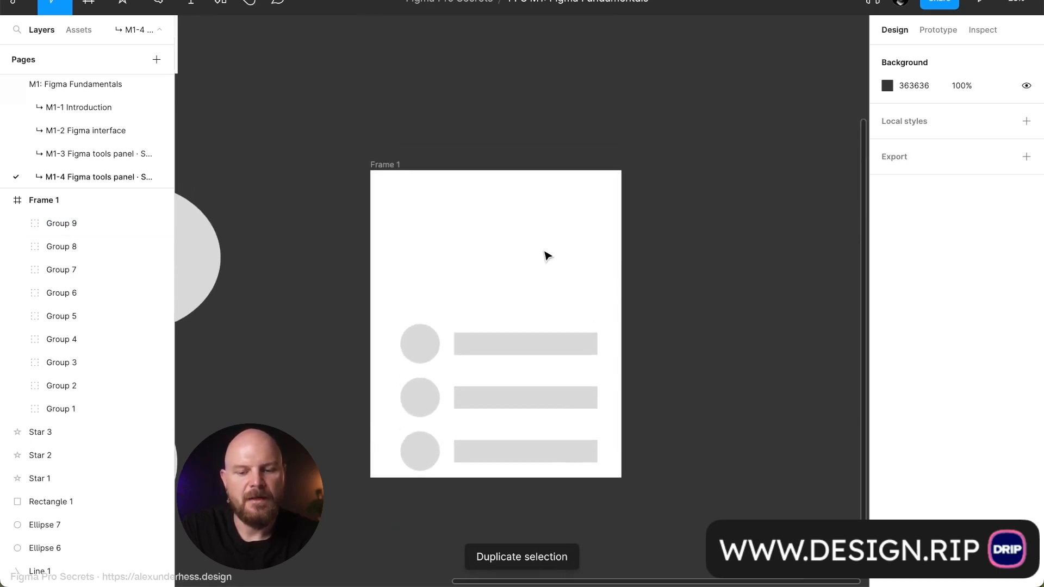
pyautogui.scroll(-2, 545, 254)
pyautogui.scroll(1, 546, 254)
pyautogui.hscroll(-1, 546, 254)
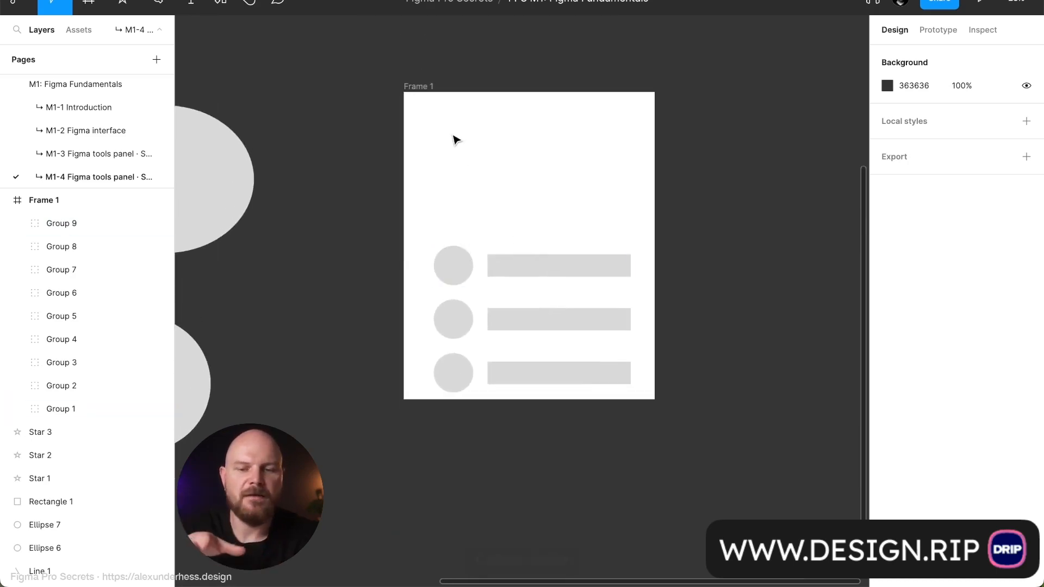
pyautogui.click(425, 87)
pyautogui.click(887, 185)
pyautogui.scroll(-3, 567, 266)
pyautogui.scroll(1, 569, 266)
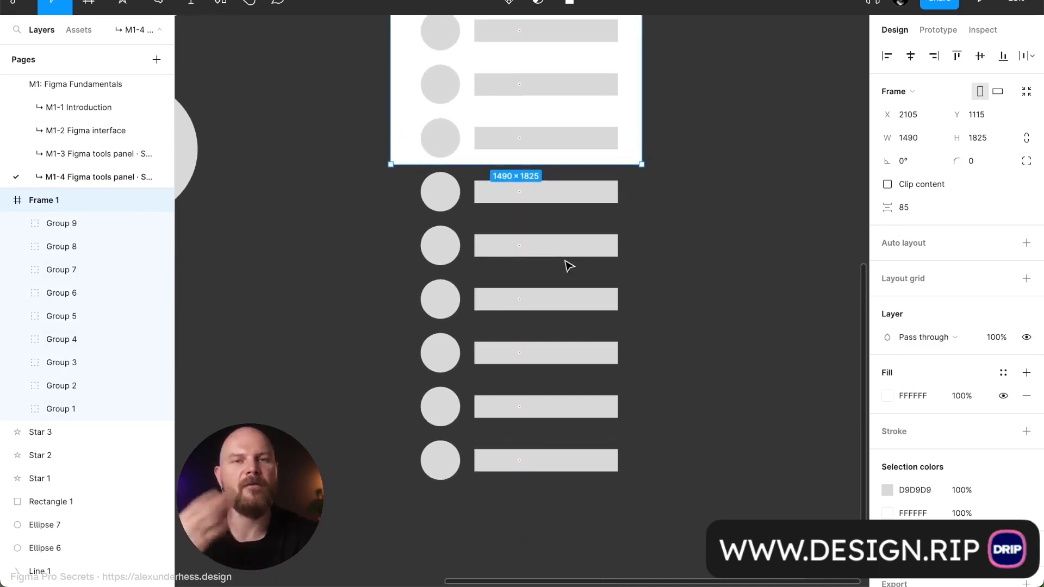
pyautogui.scroll(3, 569, 266)
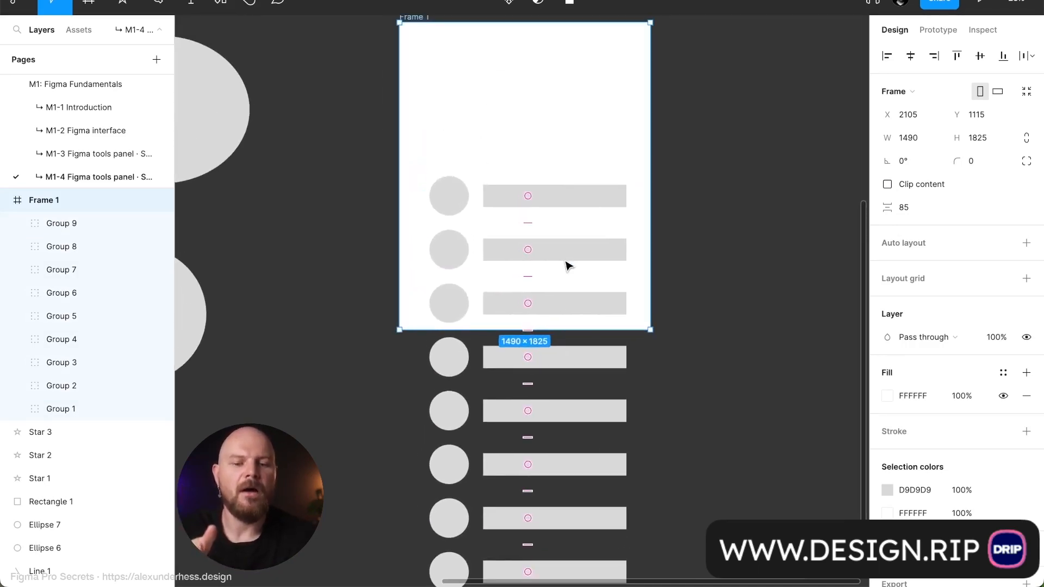
pyautogui.scroll(1, 669, 251)
pyautogui.scroll(1, 669, 250)
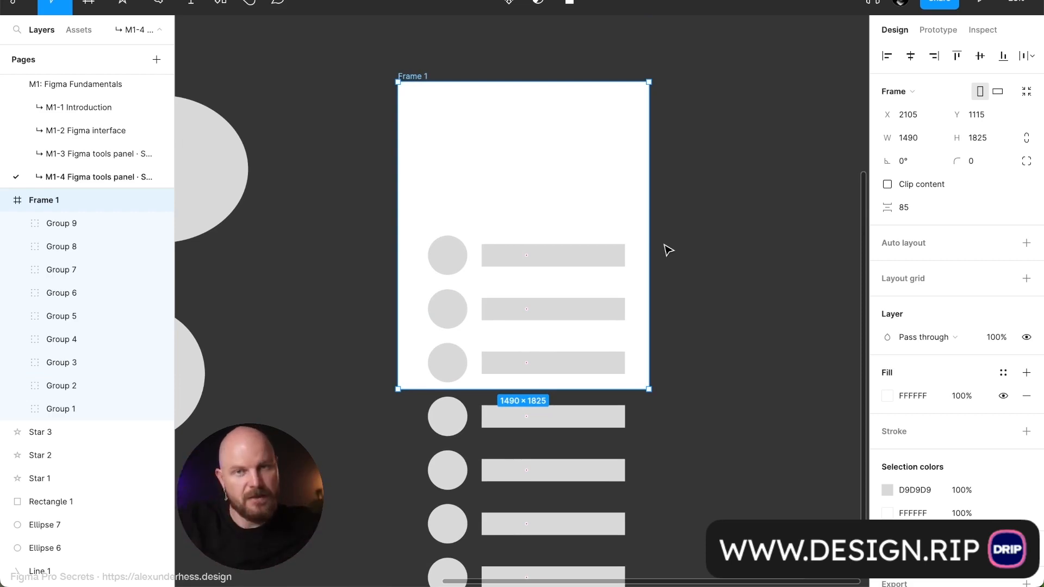
# Step: Try extending the frame's bottom edge to a height of about 3935 so it encloses every row
pyautogui.scroll(-3, 668, 250)
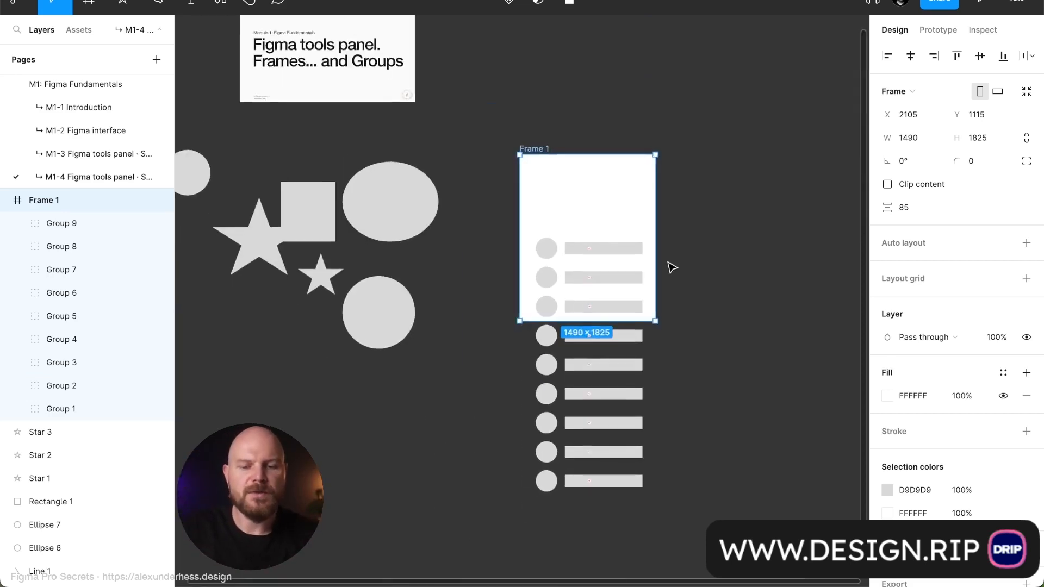
pyautogui.scroll(-3, 669, 268)
pyautogui.moveTo(599, 232); pyautogui.dragTo(611, 417)
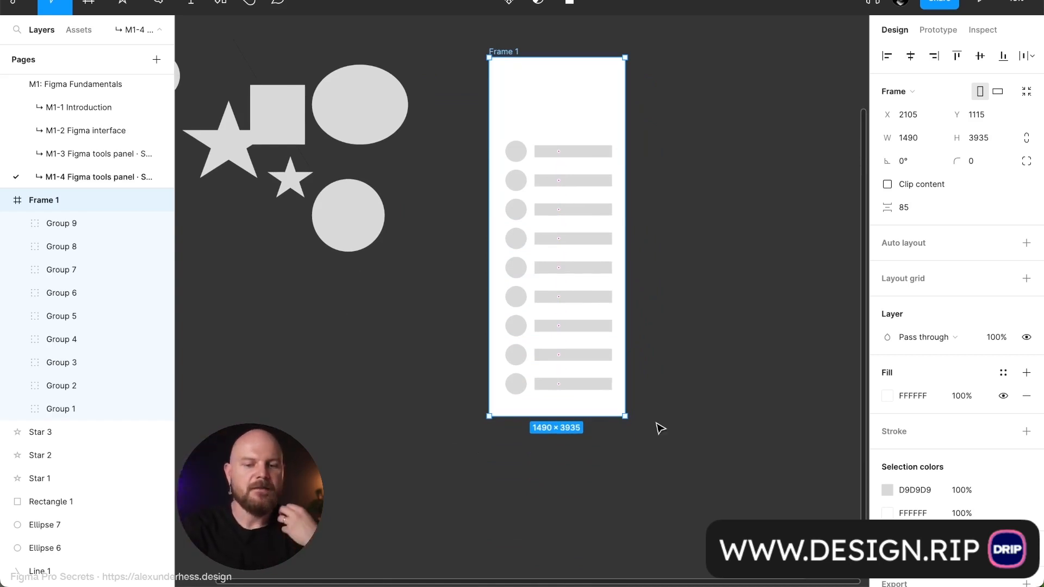
pyautogui.hotkey('ctrl', 'z')
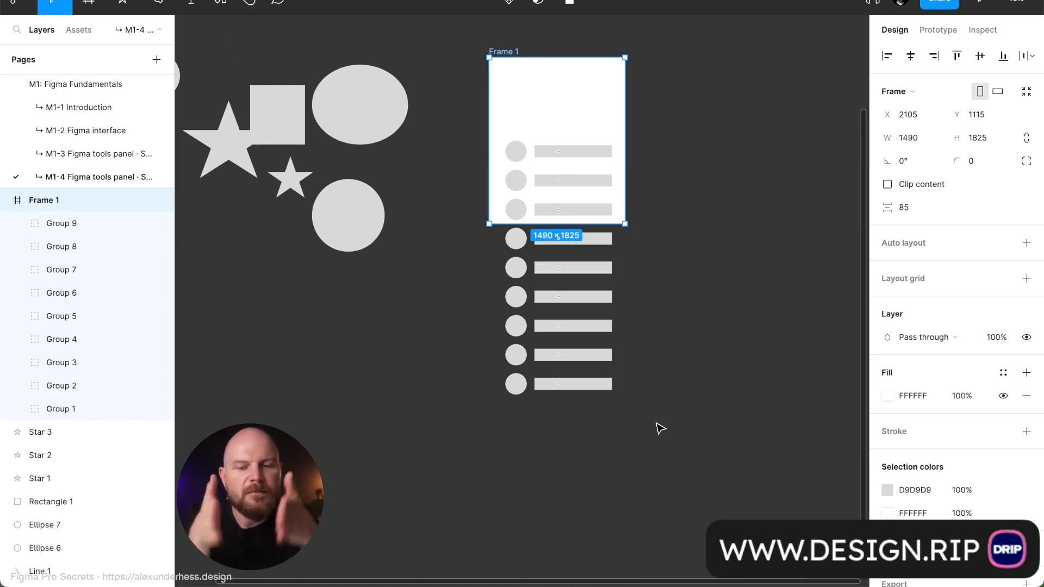
# Step: Extend the frame's top edge upward to make the frame about 1490 × 2570
pyautogui.scroll(5, 569, 145)
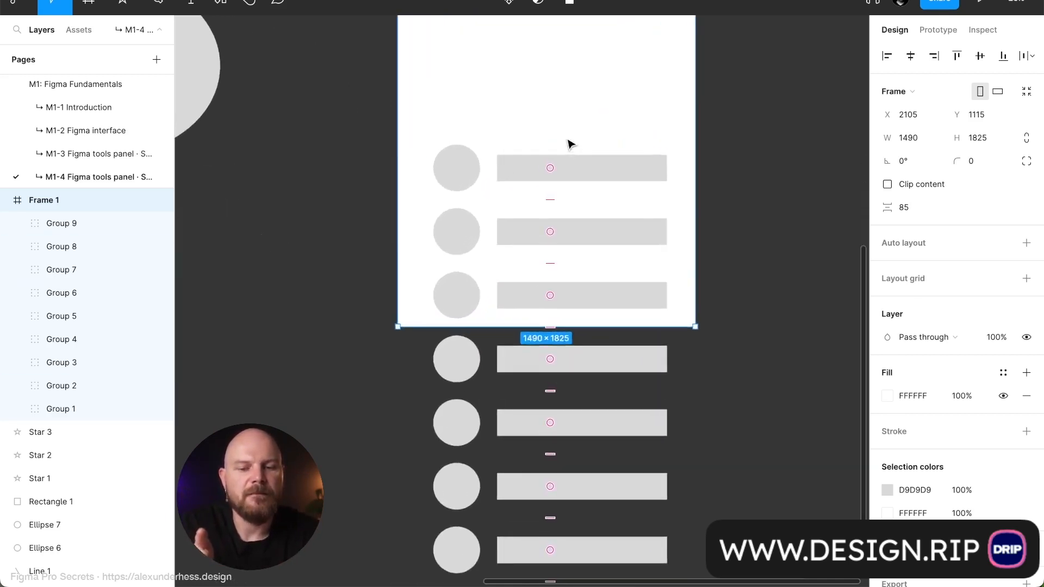
pyautogui.moveTo(555, 83); pyautogui.dragTo(556, 116)
pyautogui.scroll(-3, 561, 150)
pyautogui.click(675, 202)
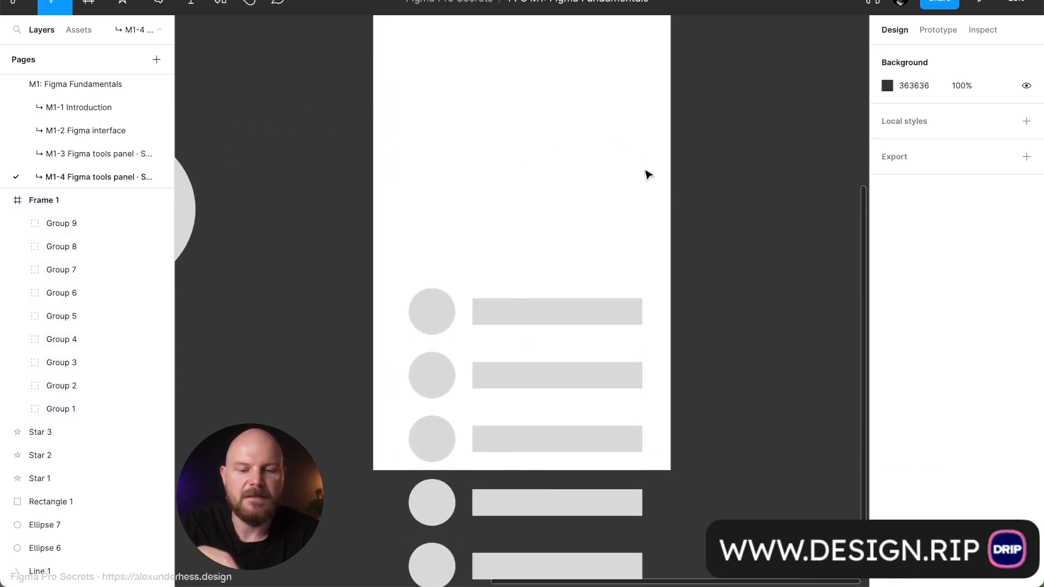
# Step: Move all nine rows up together, leaving room for a heading at the top of the frame
pyautogui.scroll(-3, 524, 153)
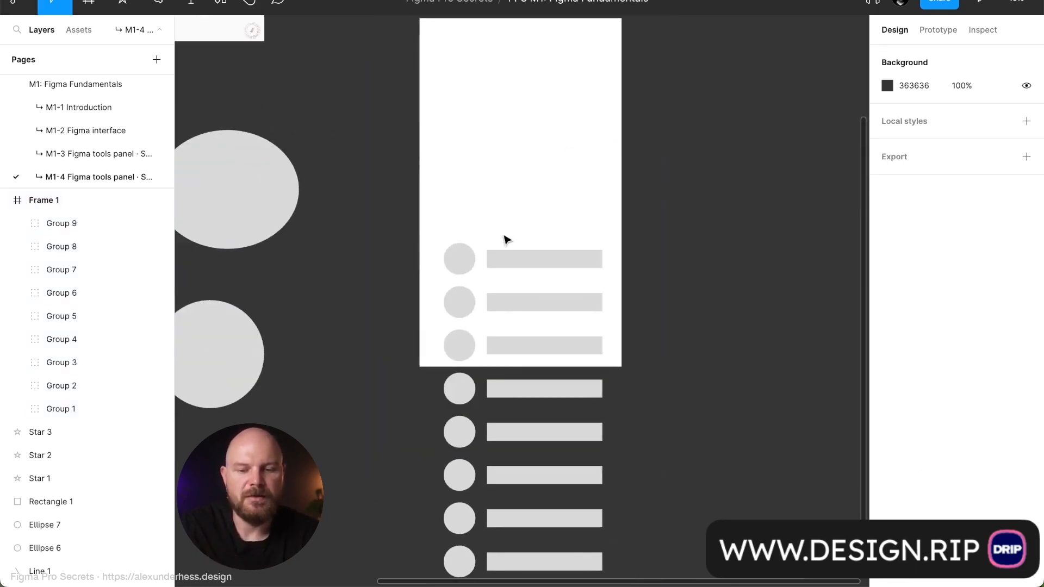
pyautogui.click(520, 261)
pyautogui.hotkey('ctrl', 'a')
pyautogui.scroll(4, 517, 259)
pyautogui.moveTo(550, 508); pyautogui.dragTo(527, 256)
# Step: Copy the first row's bar above the list as a heading about 701 × 133, aligned with the circles' left edge
pyautogui.click(443, 272)
pyautogui.keyDown('super'); pyautogui.click(543, 296); pyautogui.keyUp('super')
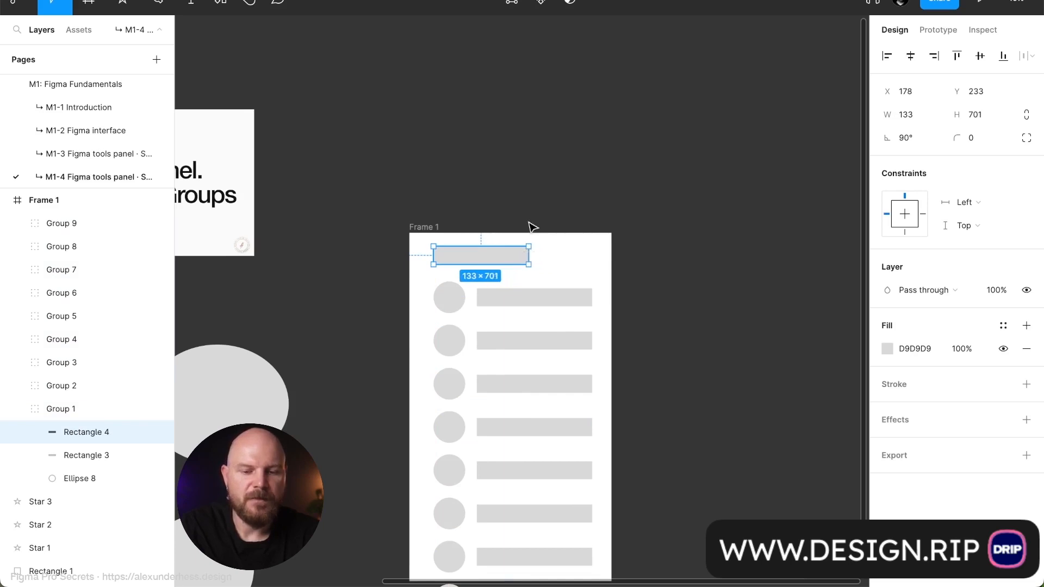
pyautogui.click(538, 256)
# Step: Duplicate the heading bar, move it below the last row, and enlarge it into a block as wide as the rows
pyautogui.scroll(-5, 541, 258)
pyautogui.scroll(4, 541, 259)
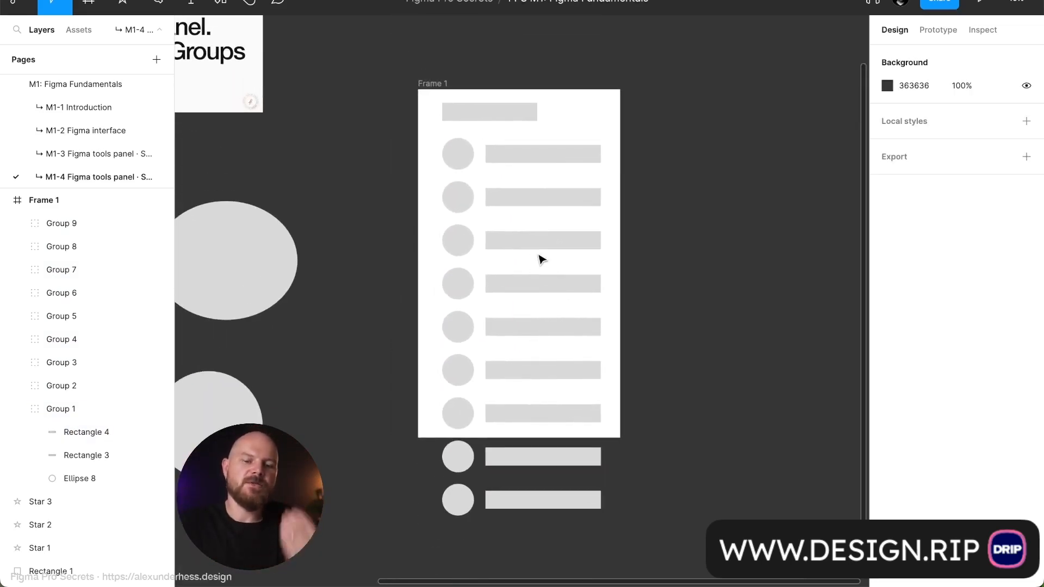
pyautogui.click(526, 158)
pyautogui.doubleClick(530, 120)
pyautogui.hotkey('ctrl', 'd')
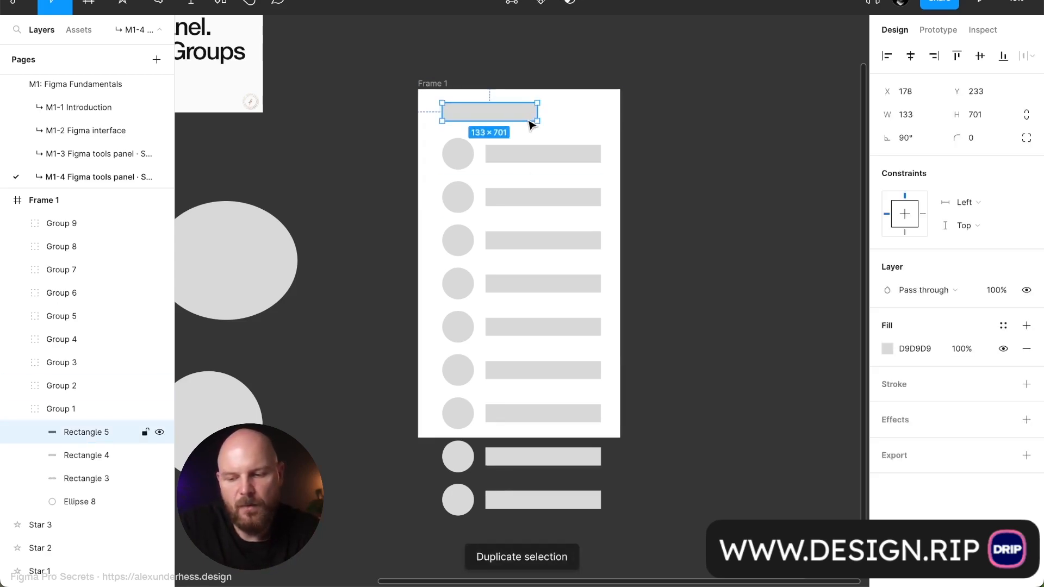
pyautogui.hotkey('shift', 'Down')
pyautogui.hotkey('shift', 'Down')
pyautogui.moveTo(530, 124); pyautogui.dragTo(599, 553)
pyautogui.click(658, 527)
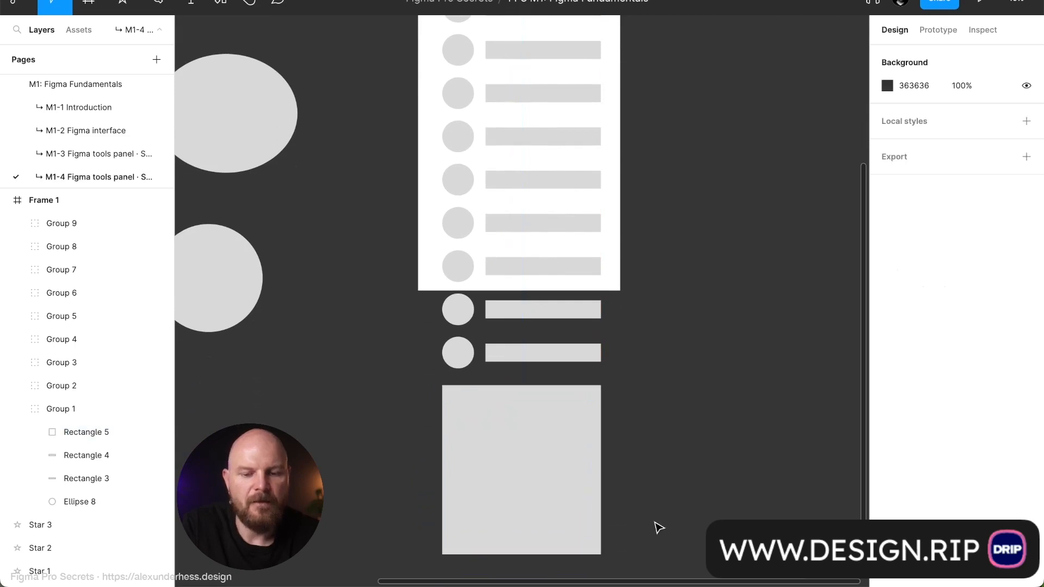
# Step: Review the content overflowing the frame, turn the frame's Clip content back on, and clear the selection
pyautogui.scroll(5, 658, 526)
pyautogui.scroll(-1, 596, 378)
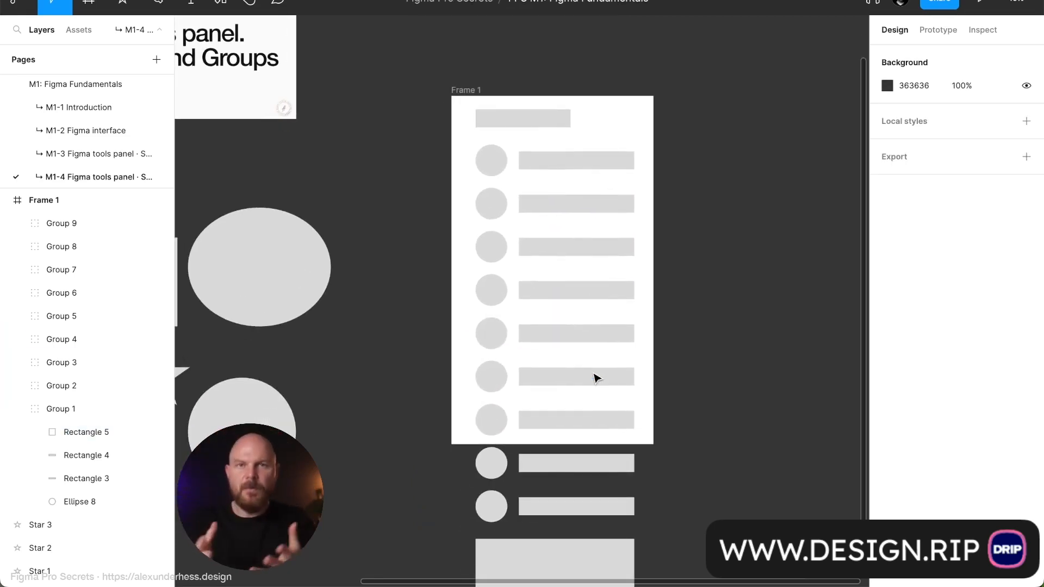
pyautogui.scroll(-5, 496, 342)
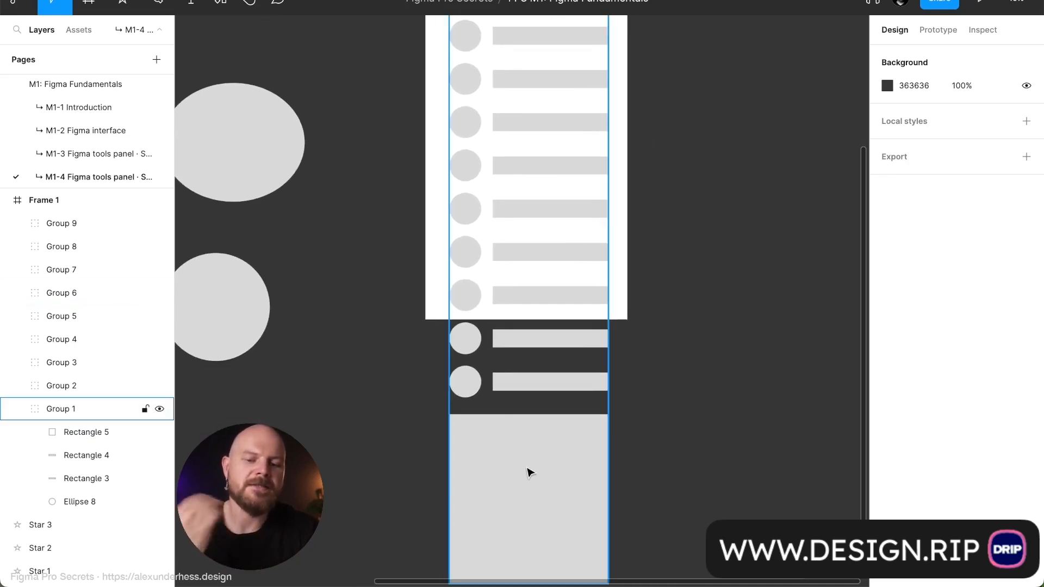
pyautogui.scroll(-3, 531, 469)
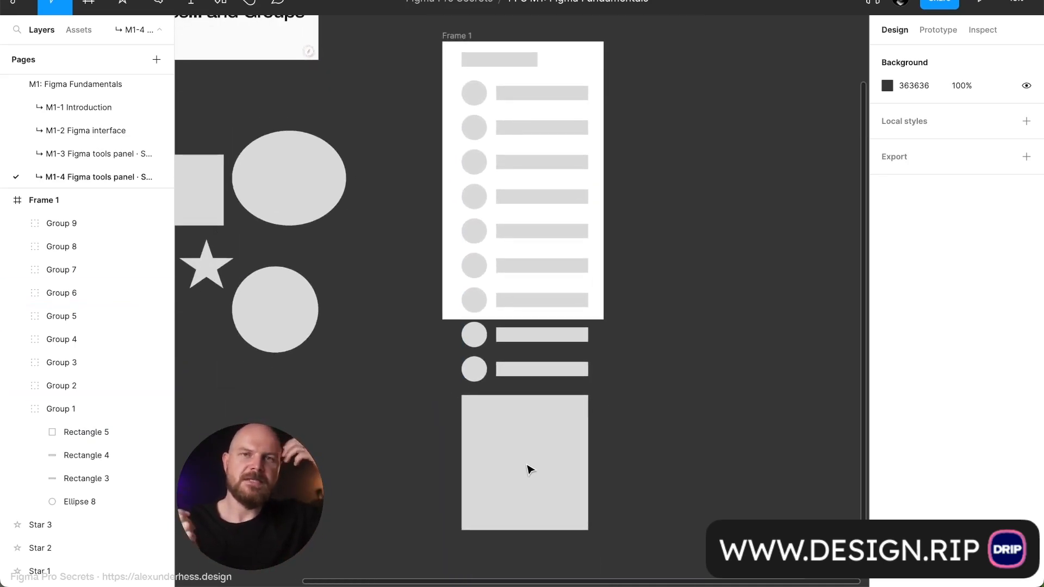
pyautogui.scroll(2, 530, 469)
pyautogui.click(432, 85)
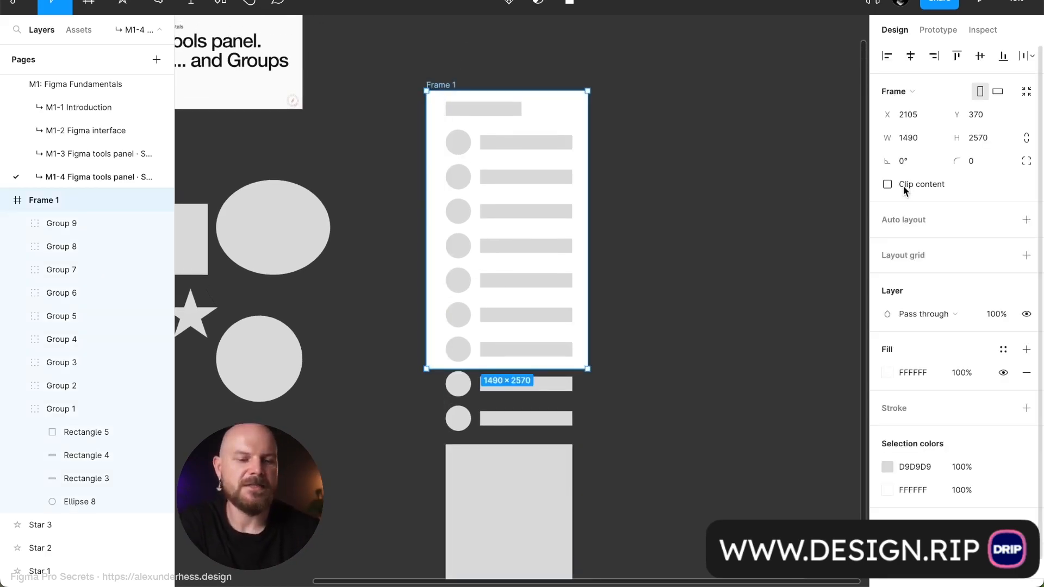
pyautogui.click(897, 185)
pyautogui.click(687, 203)
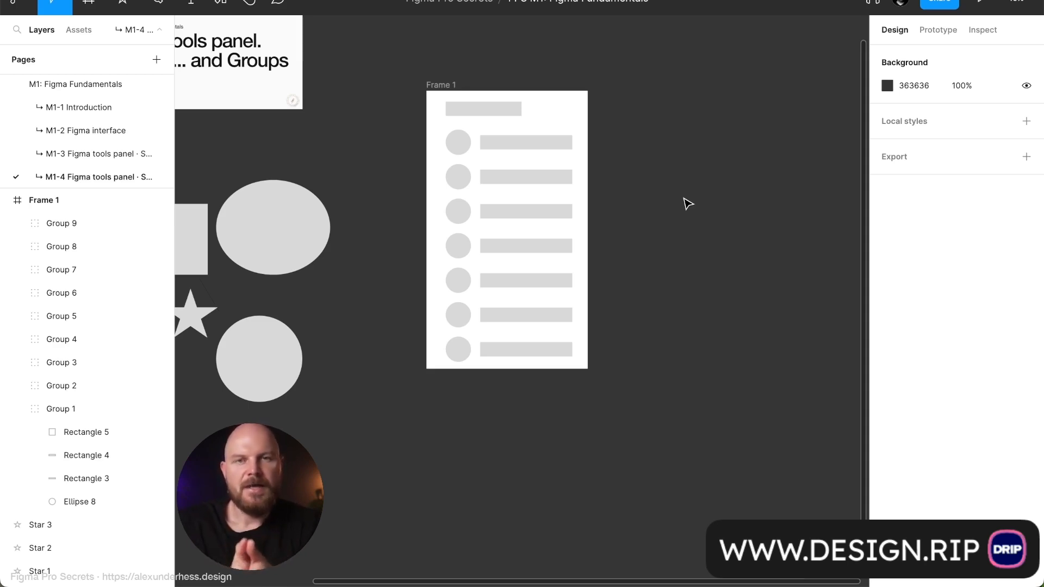
# Step: Browse the preset sizes offered for a new frame, from Phone and Tablet through Desktop, Watch, Social media and Archive
pyautogui.hscroll(5, 553, 188)
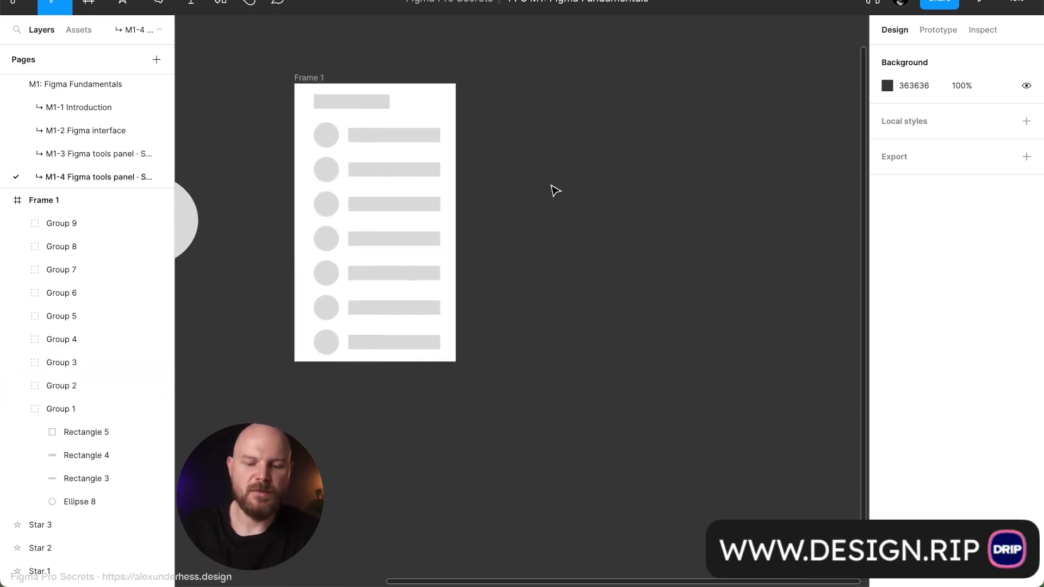
pyautogui.press('f')
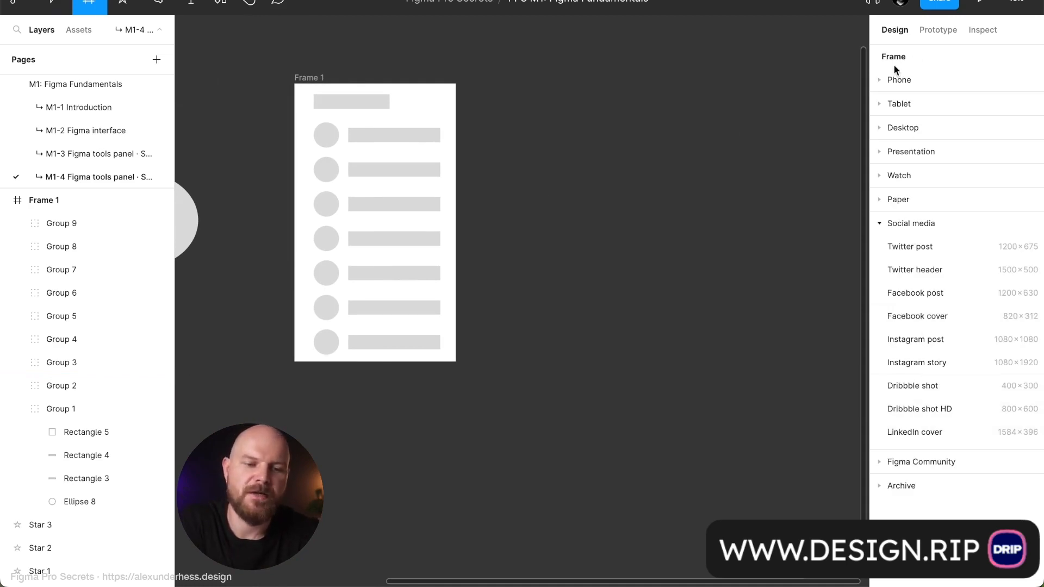
pyautogui.click(878, 80)
pyautogui.click(879, 386)
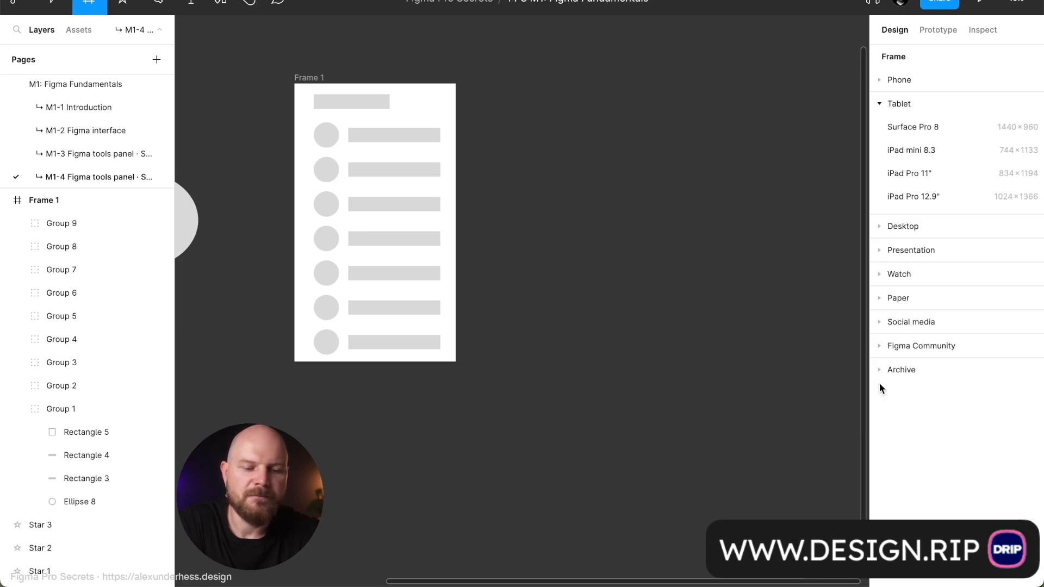
pyautogui.click(877, 227)
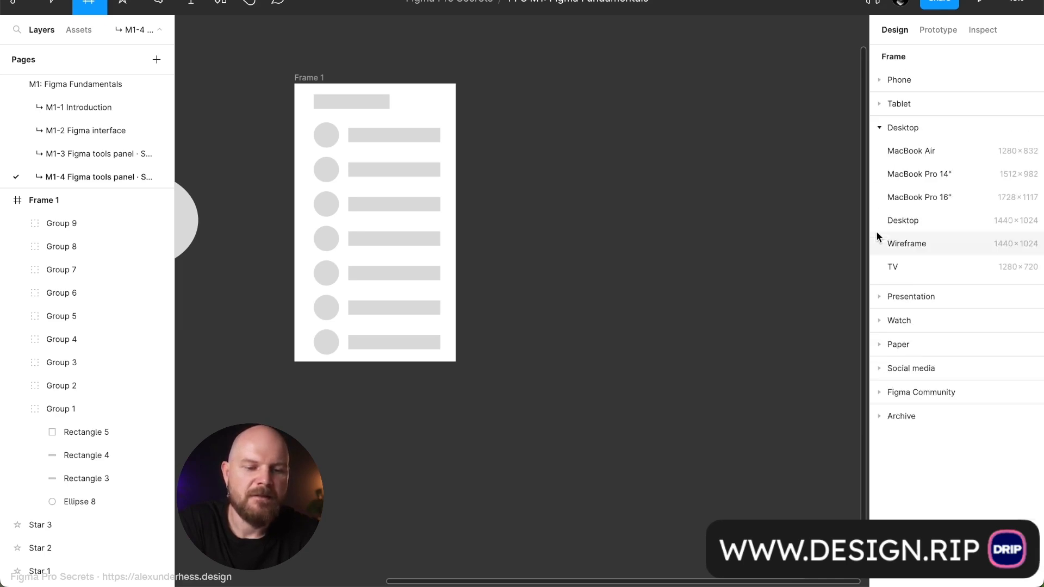
pyautogui.click(895, 297)
pyautogui.click(912, 236)
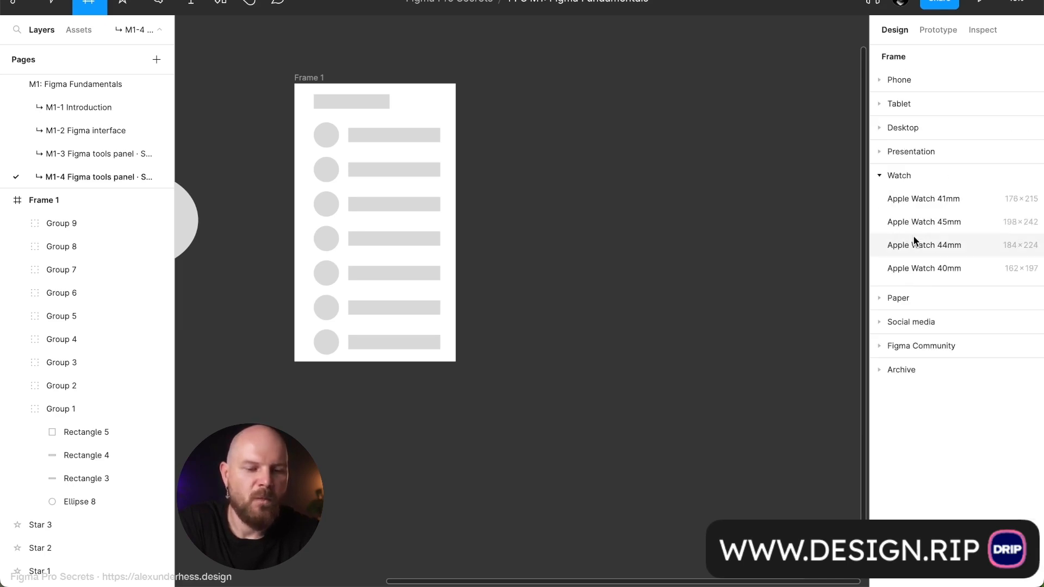
pyautogui.click(915, 297)
pyautogui.click(918, 345)
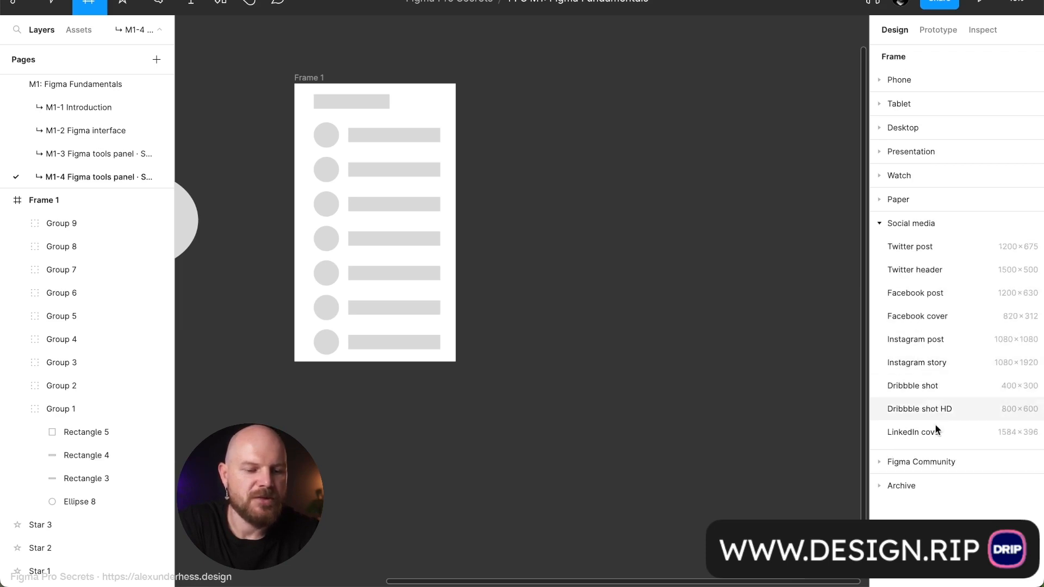
pyautogui.click(932, 462)
pyautogui.click(921, 347)
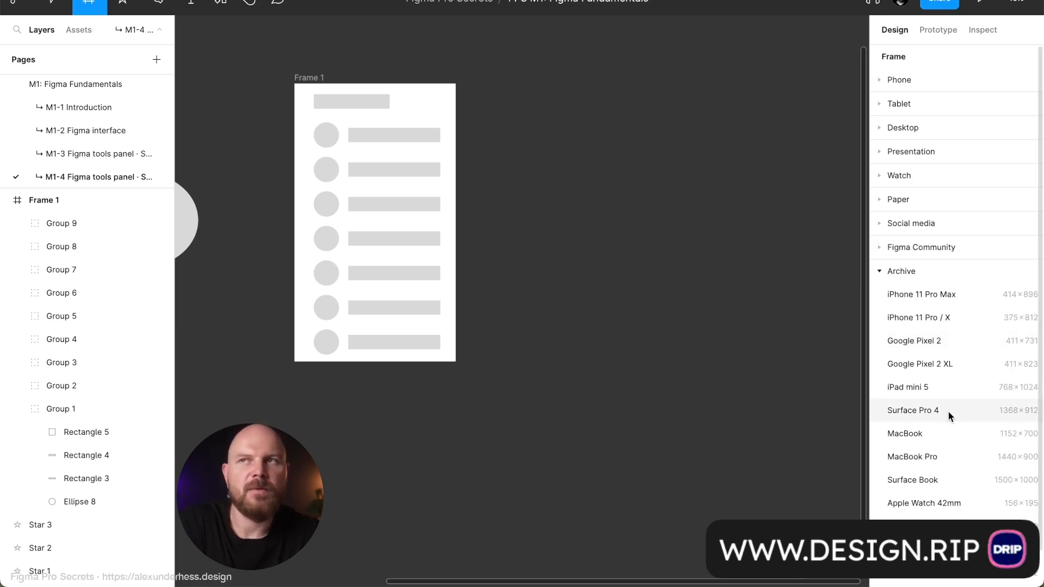
pyautogui.scroll(-2, 948, 410)
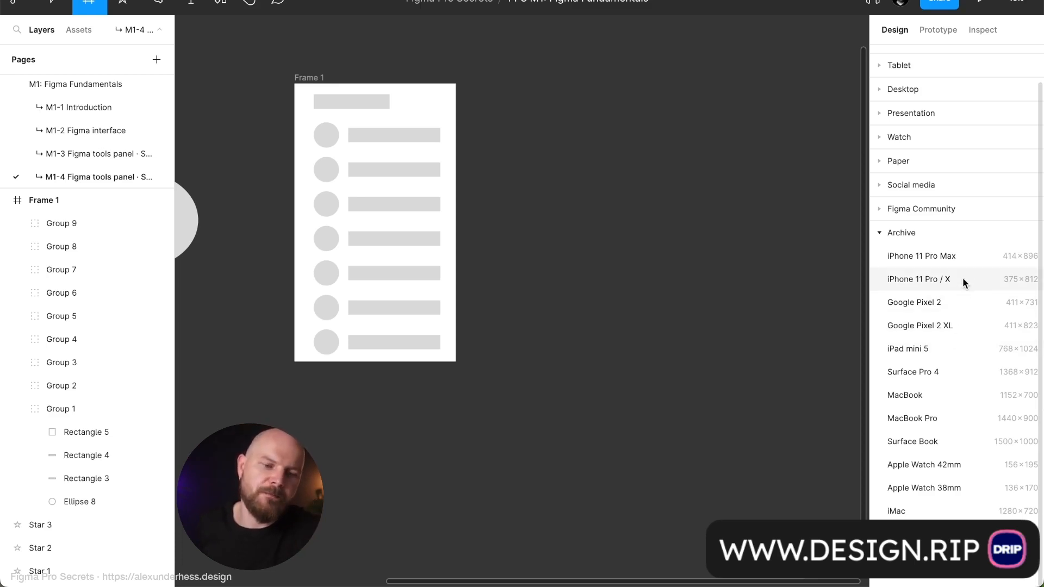
pyautogui.click(898, 240)
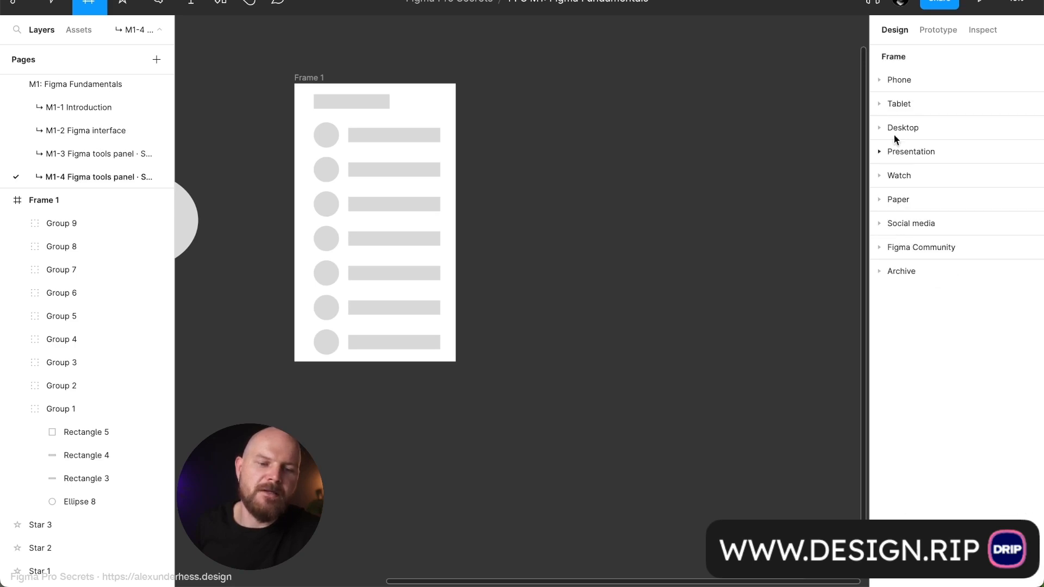
# Step: Add an iPhone 14 preset frame (390 × 844) and place it beside Frame 1, aligned with its upper edge
pyautogui.click(906, 83)
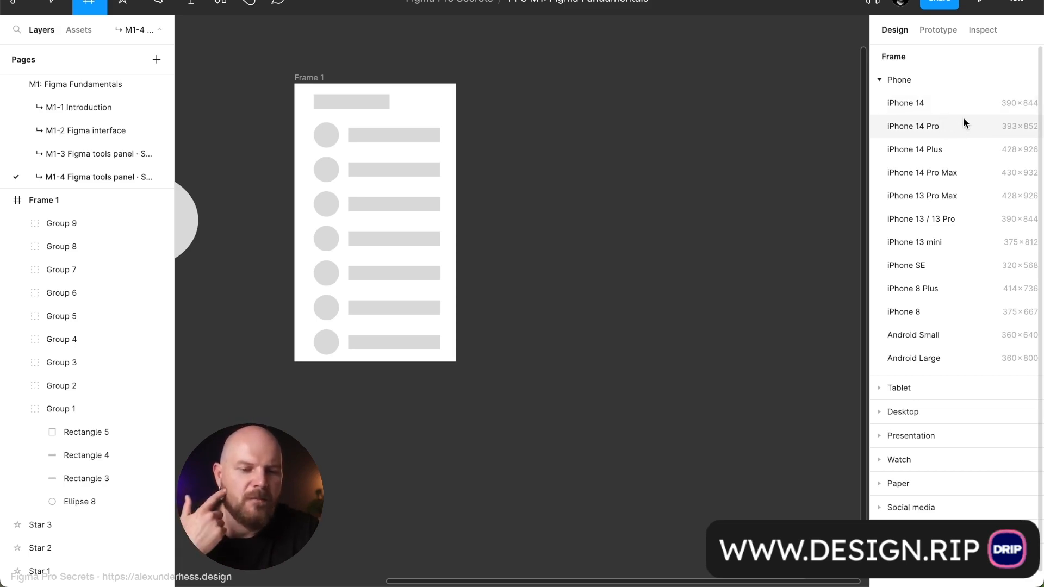
pyautogui.click(939, 102)
pyautogui.moveTo(522, 285); pyautogui.dragTo(515, 145)
# Step: Delete Frame 1 with its mock list and move the iPhone 14 frame over into the freed space
pyautogui.click(321, 80)
pyautogui.press('Delete')
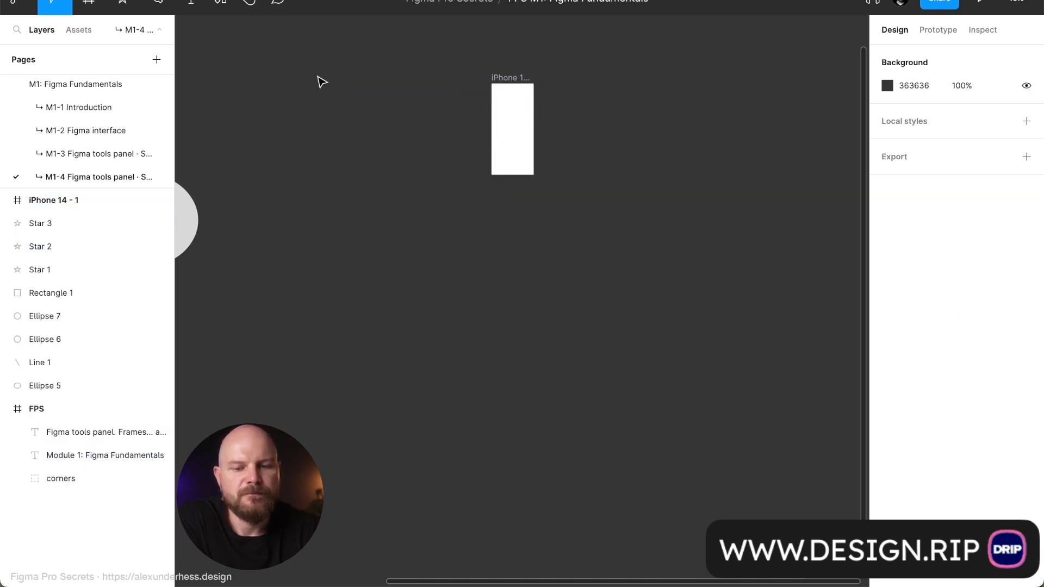
pyautogui.moveTo(511, 79); pyautogui.dragTo(388, 77)
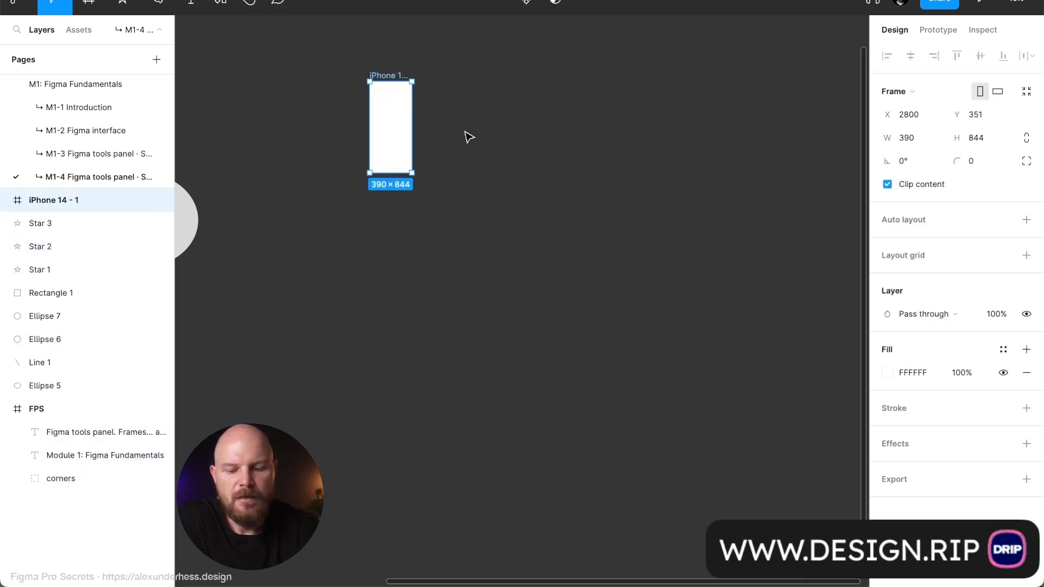
# Step: Add a Desktop preset frame (1440 × 1024) and place it to the right of the iPhone 14 frame, top-aligned
pyautogui.press('f')
pyautogui.click(898, 410)
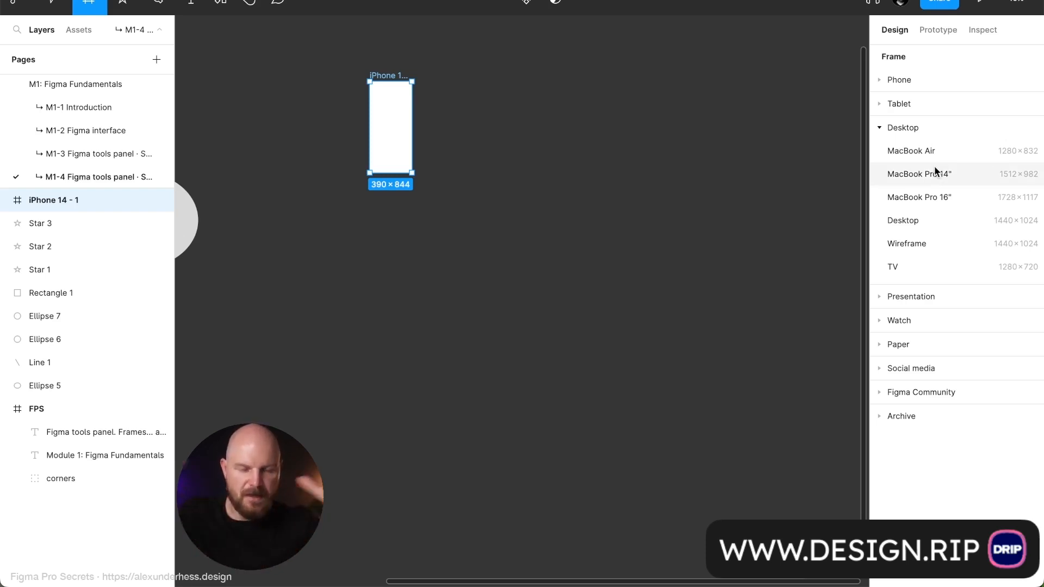
pyautogui.click(945, 218)
pyautogui.moveTo(523, 317); pyautogui.dragTo(514, 156)
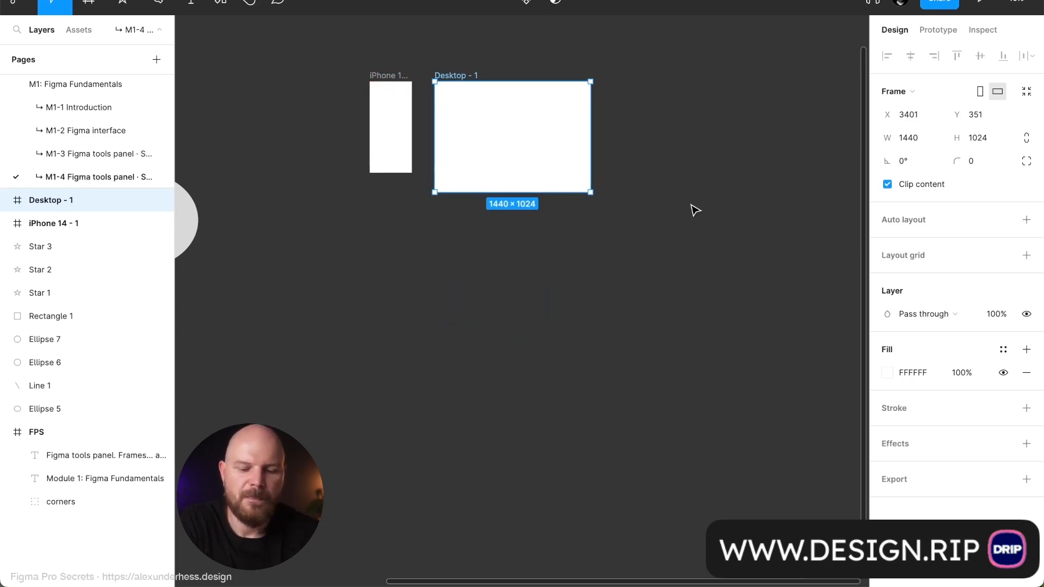
# Step: Add a Slide 16:9 presentation frame (1920 × 1080) and place it to the right of the Desktop frame, top-aligned
pyautogui.press('f')
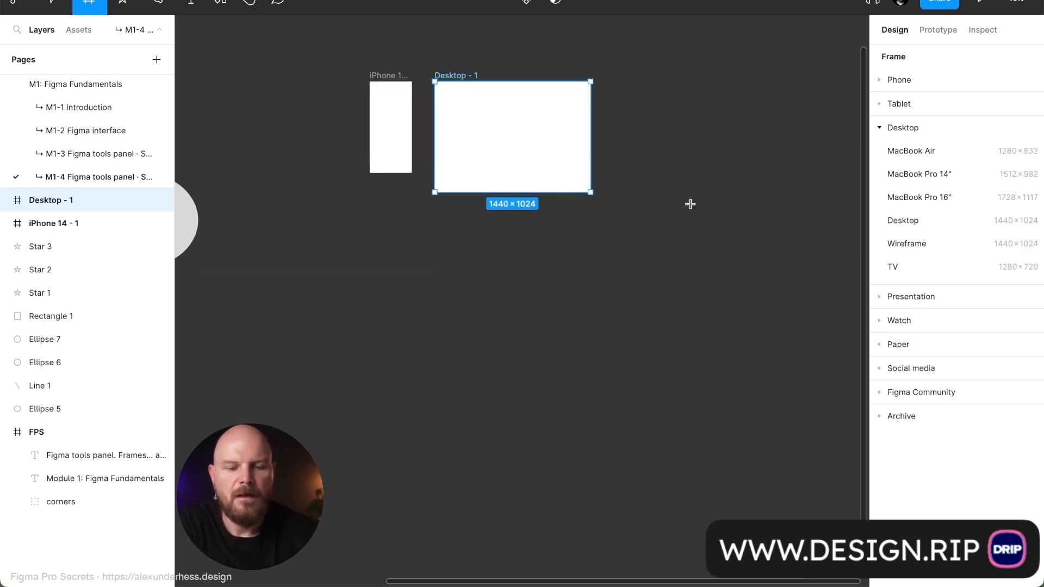
pyautogui.click(975, 292)
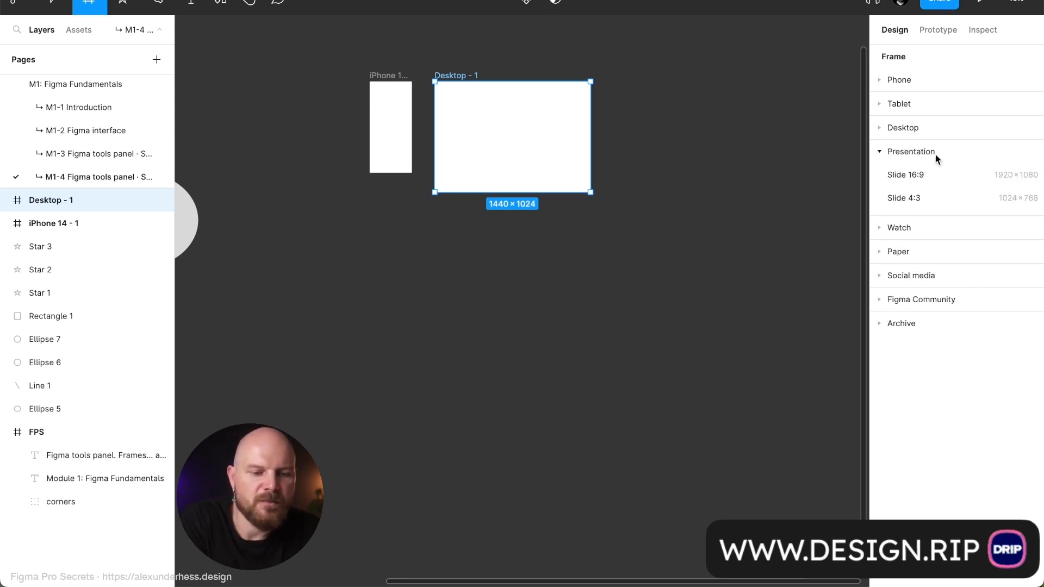
pyautogui.click(933, 173)
pyautogui.moveTo(517, 300); pyautogui.dragTo(706, 140)
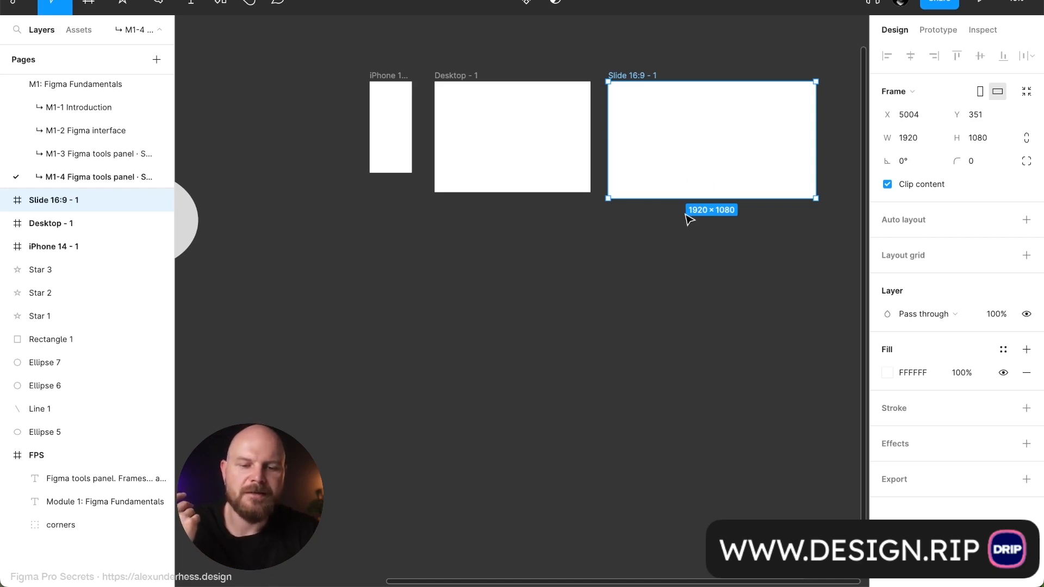
# Step: Try to give the slide frame a 16:10 ratio by setting its height to 1080/16*10
pyautogui.scroll(5, 709, 217)
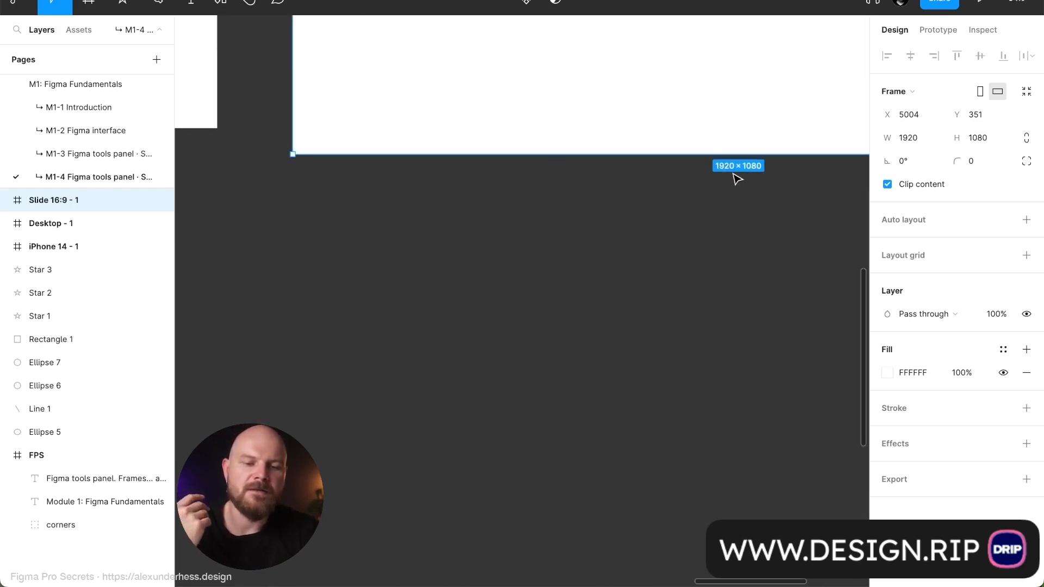
pyautogui.scroll(-5, 604, 126)
pyautogui.scroll(-1, 605, 126)
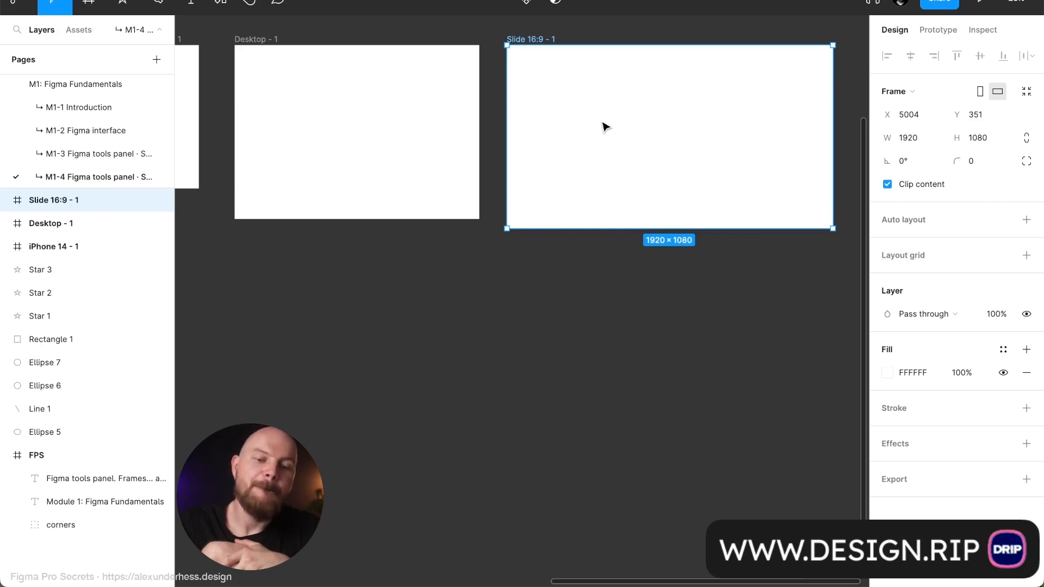
pyautogui.click(1001, 133)
pyautogui.click(1003, 143)
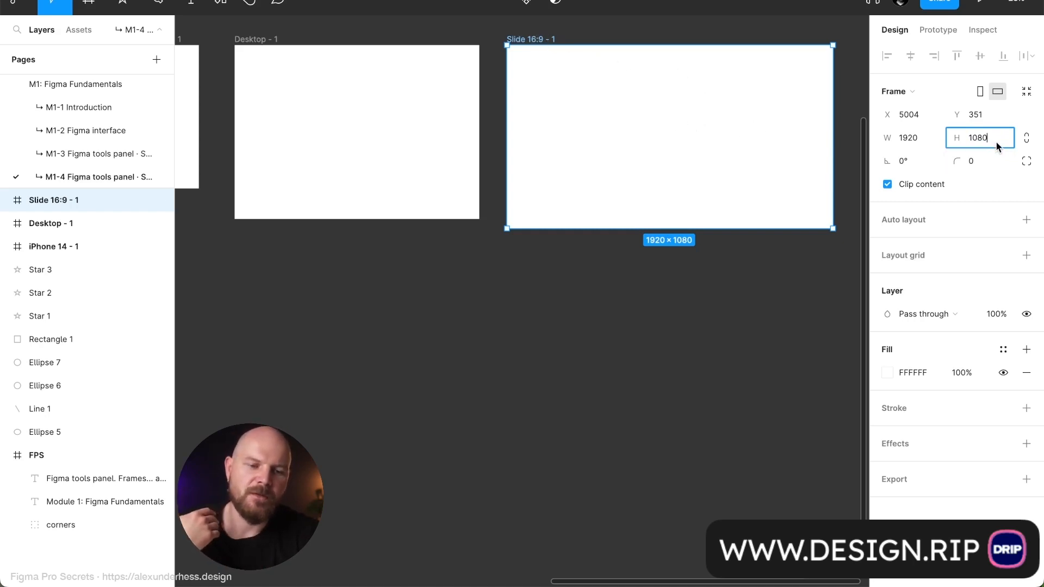
pyautogui.write('/16*10')
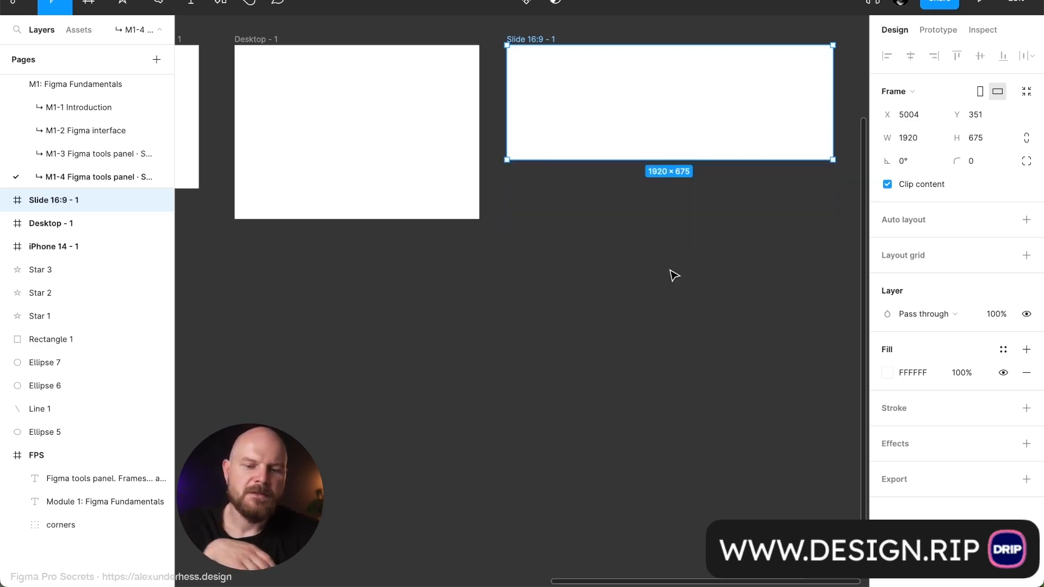
# Step: Set the slide frame's height to 1920/16*10 for a 16:10 ratio and keep the frame selected
pyautogui.scroll(2, 712, 240)
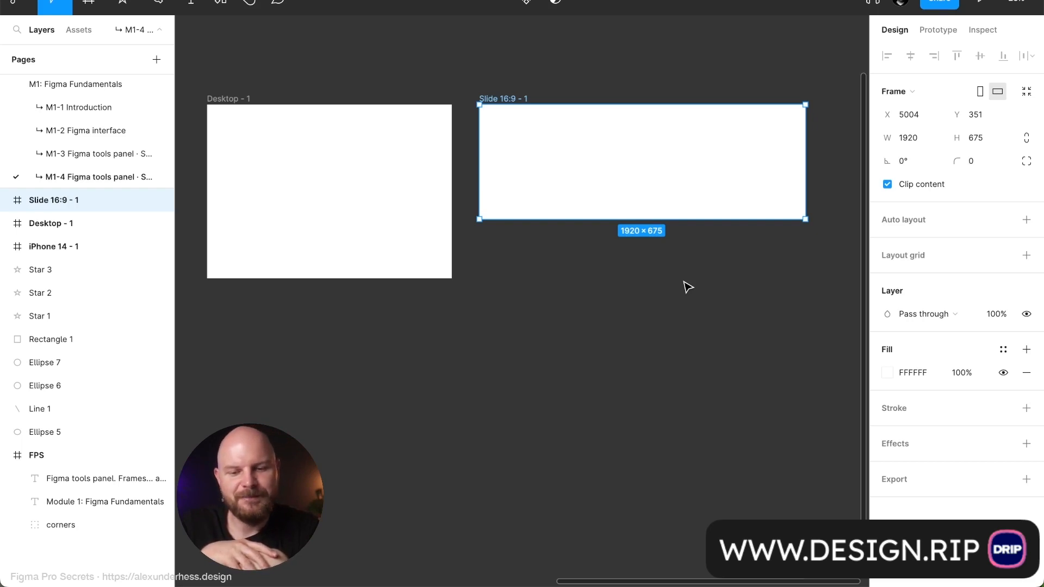
pyautogui.click(977, 139)
pyautogui.write('1920/')
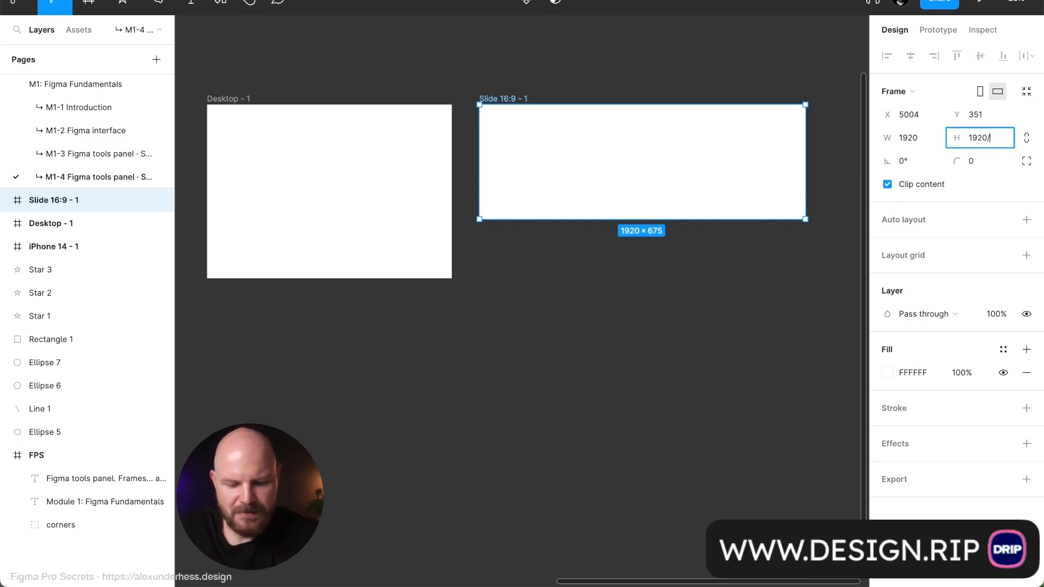
pyautogui.write('16*9')
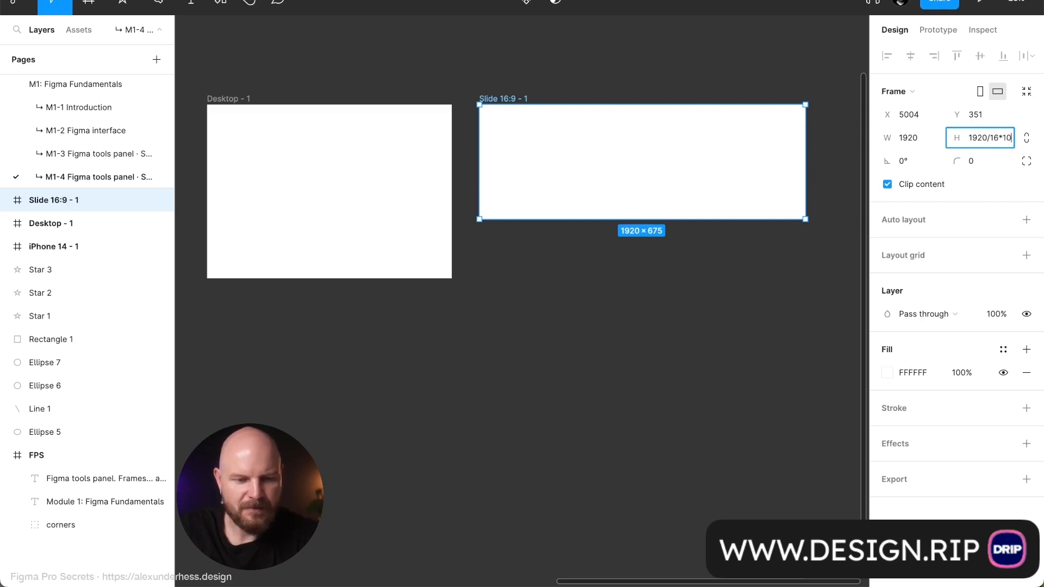
pyautogui.press('Return')
pyautogui.click(634, 416)
pyautogui.click(618, 259)
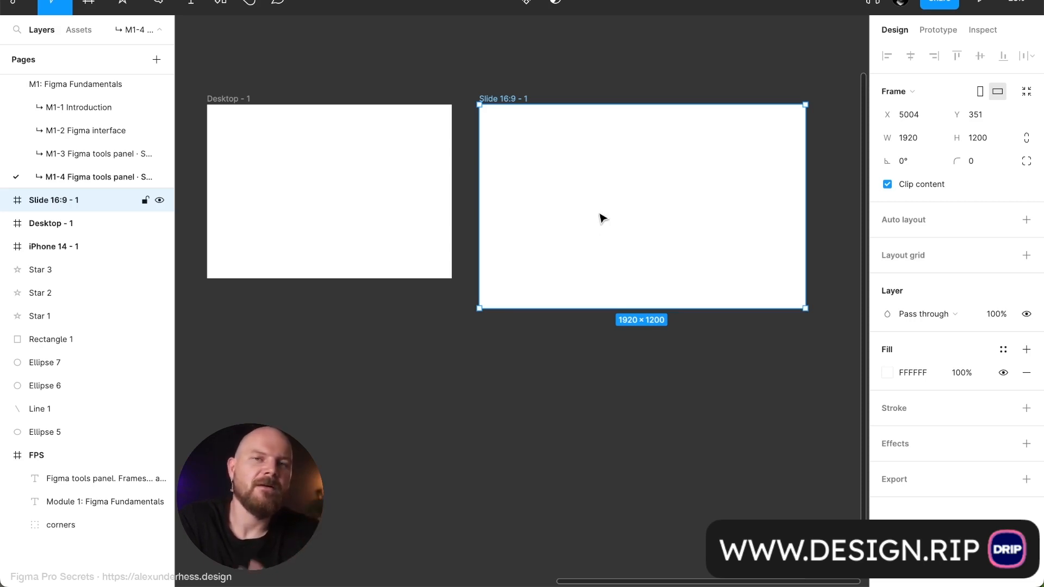
# Step: Check the Paper frame presets and draw a custom frame about 930 × 901 below the iPhone and Desktop frames
pyautogui.hscroll(-10, 602, 217)
pyautogui.scroll(-3, 602, 218)
pyautogui.press('f')
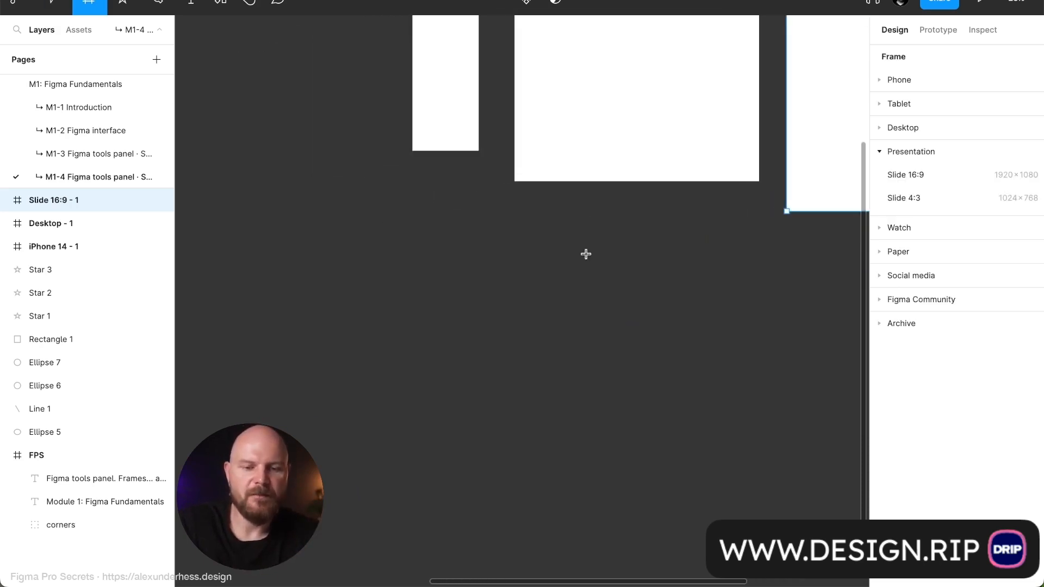
pyautogui.click(925, 151)
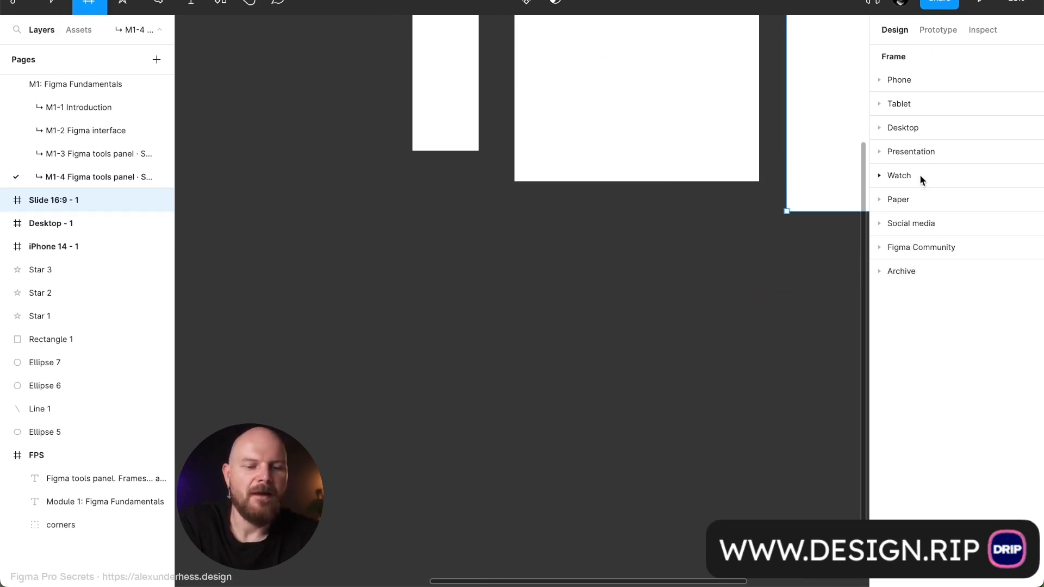
pyautogui.click(922, 200)
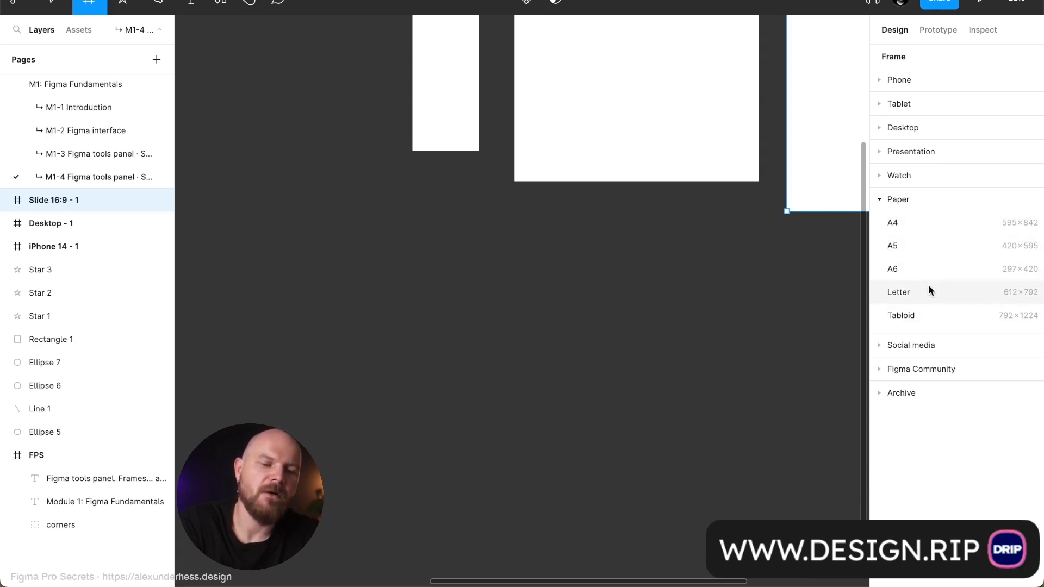
pyautogui.click(929, 201)
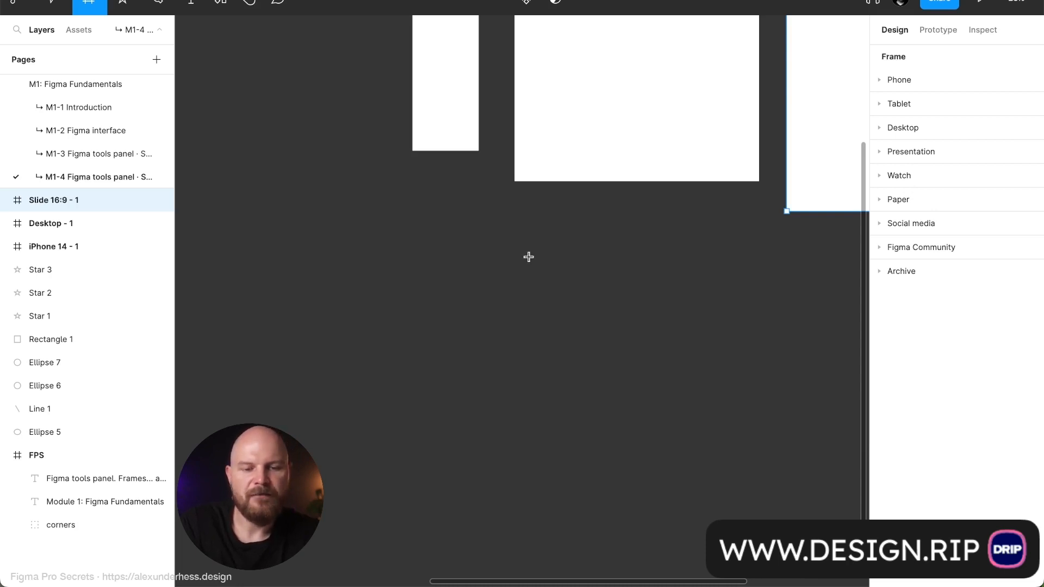
pyautogui.moveTo(384, 279); pyautogui.dragTo(543, 432)
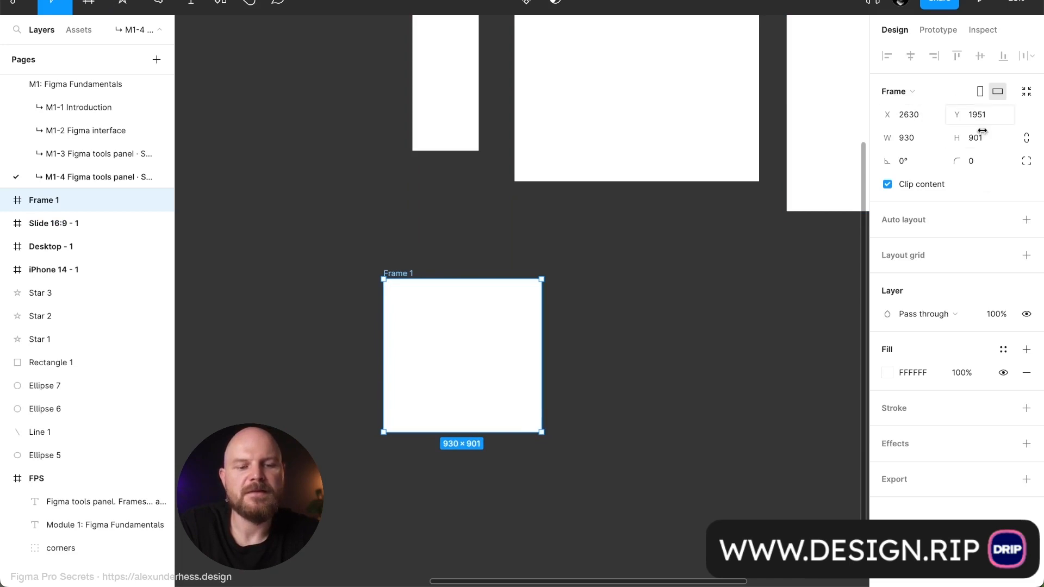
# Step: Resize the custom frame to 2000 wide by 4000 high and view it in full
pyautogui.click(924, 137)
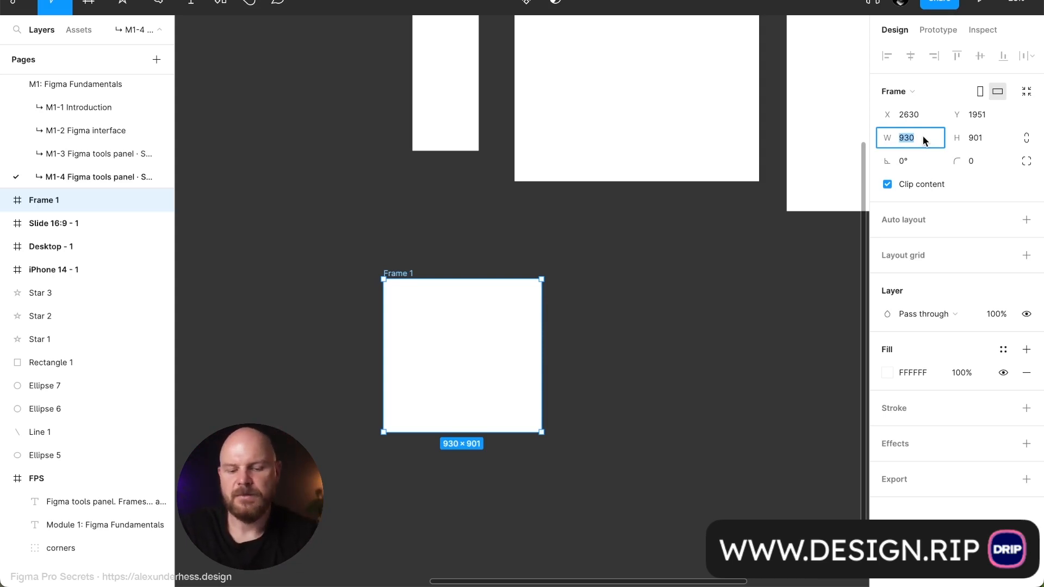
pyautogui.write('2000')
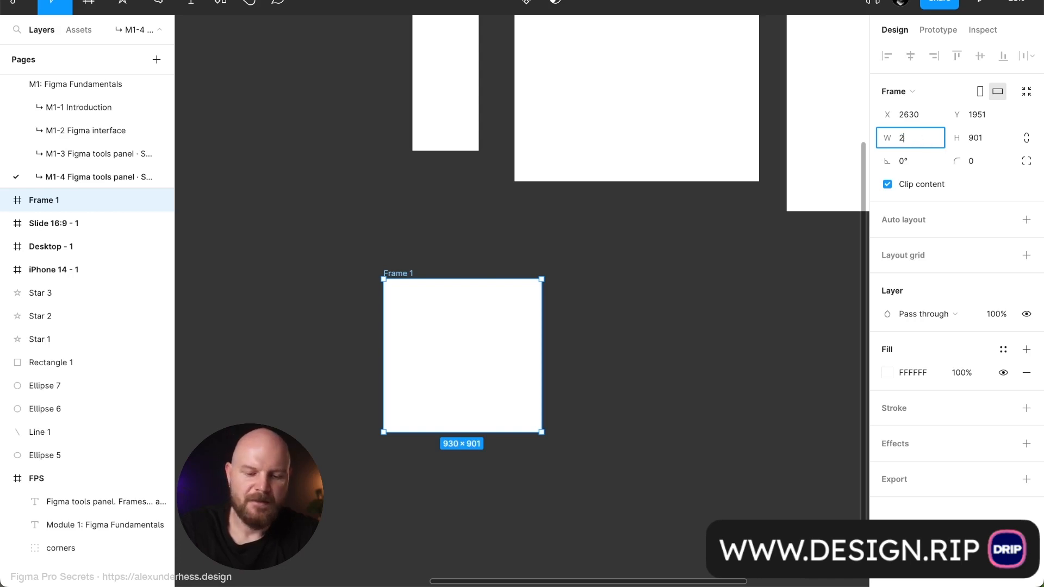
pyautogui.press('Tab')
pyautogui.write('4000')
pyautogui.press('Return')
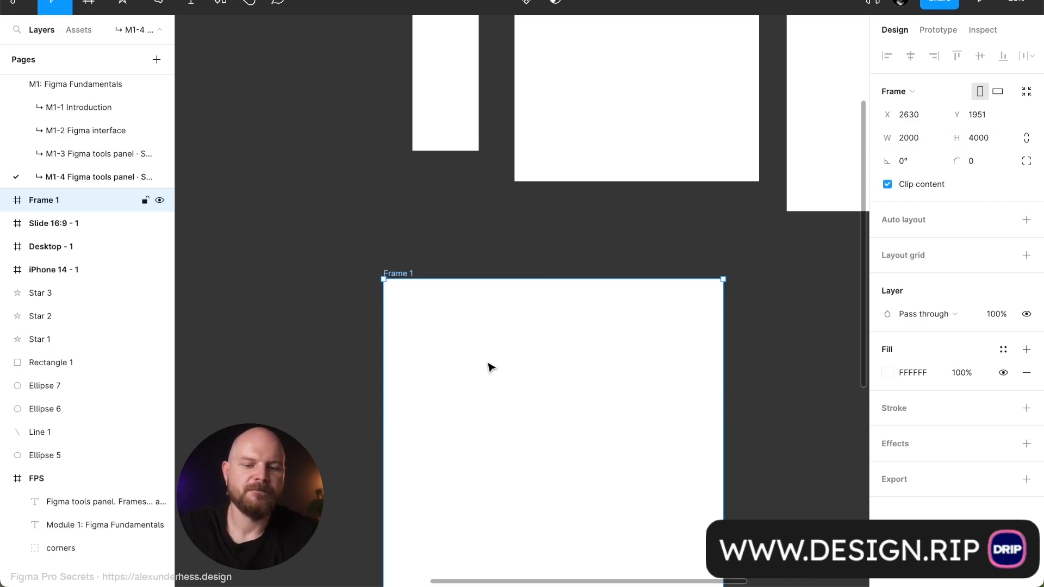
pyautogui.scroll(-5, 490, 366)
pyautogui.scroll(5, 489, 366)
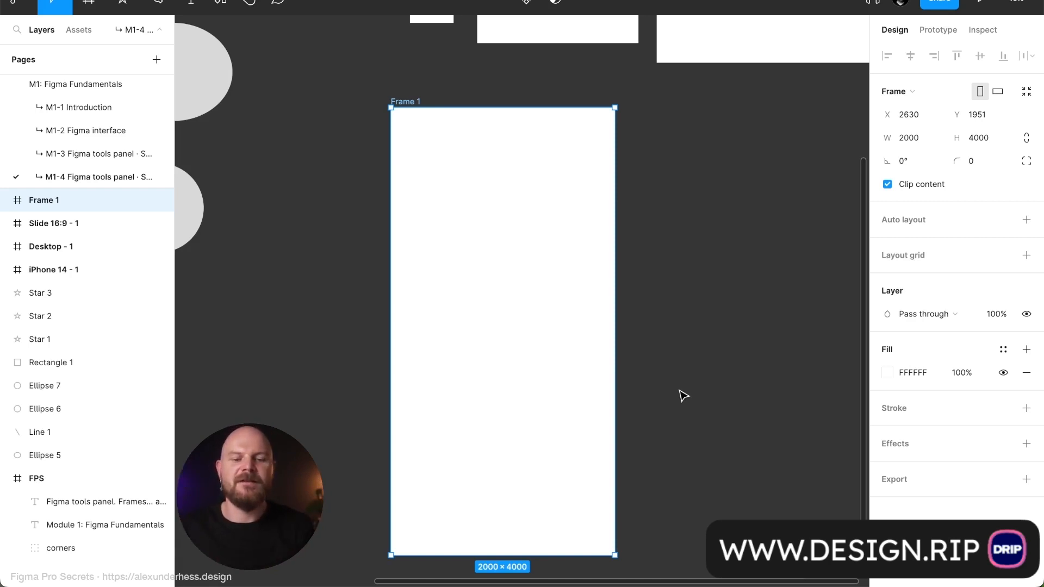
# Step: Delete the 2000 × 4000 custom frame and return to the three preset frames
pyautogui.scroll(-2, 631, 365)
pyautogui.press('Delete')
pyautogui.scroll(5, 519, 191)
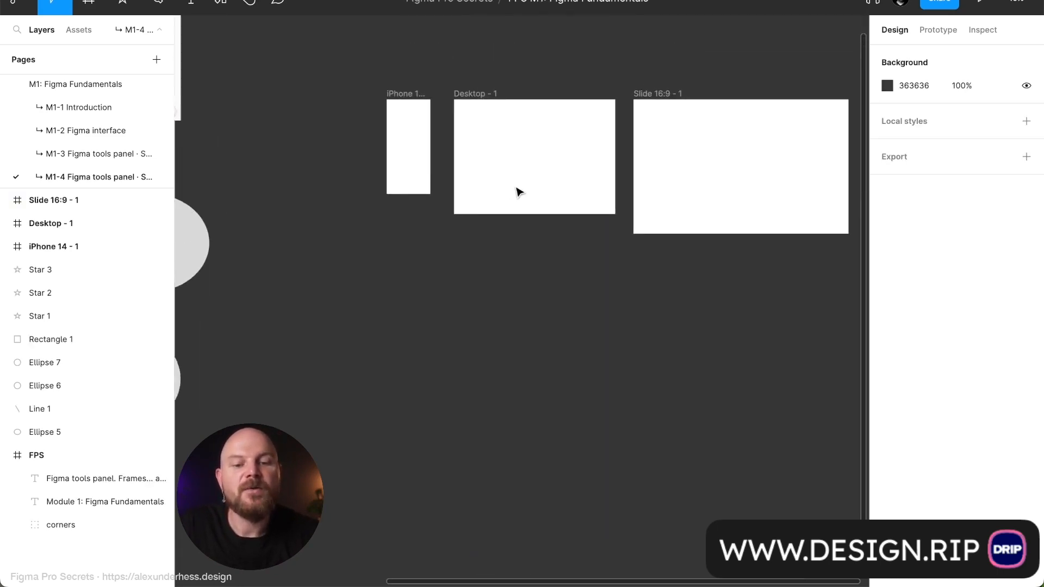
# Step: Go through the iPhone 14, Desktop and slide frames, and delete the Slide 16:9 frame
pyautogui.click(416, 117)
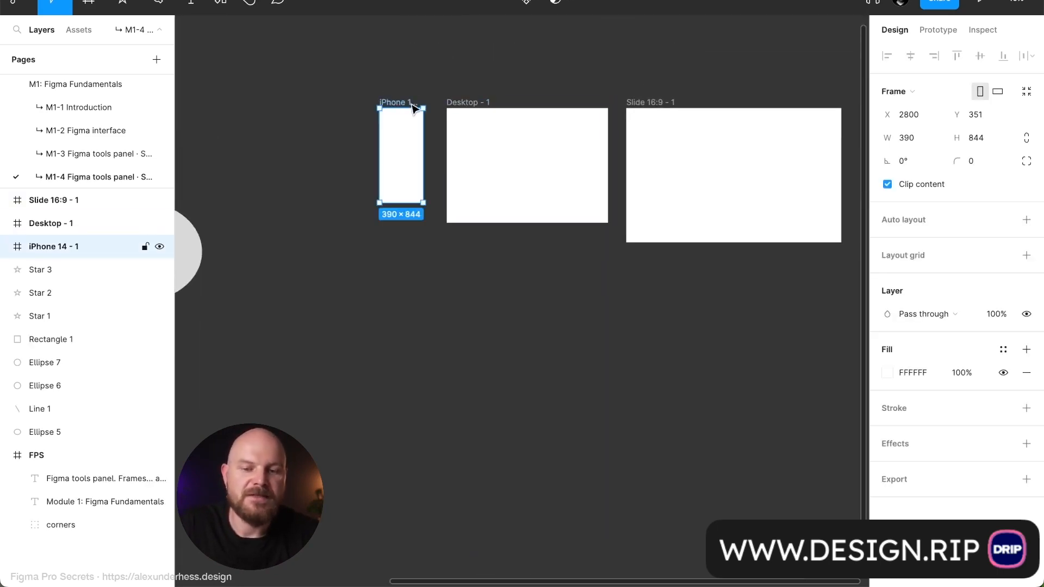
pyautogui.scroll(3, 425, 144)
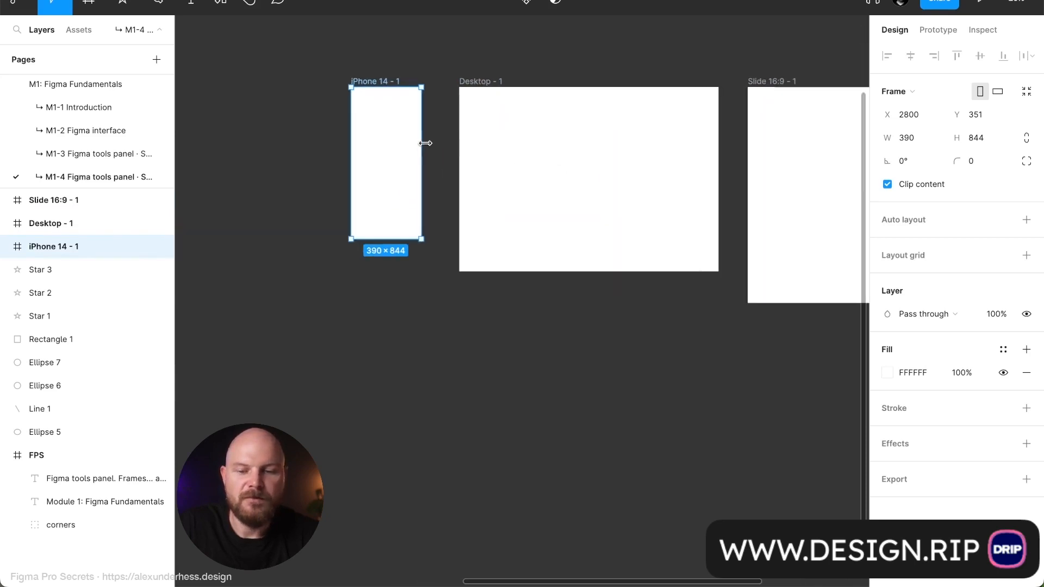
pyautogui.click(529, 149)
pyautogui.hscroll(3, 530, 151)
pyautogui.click(648, 168)
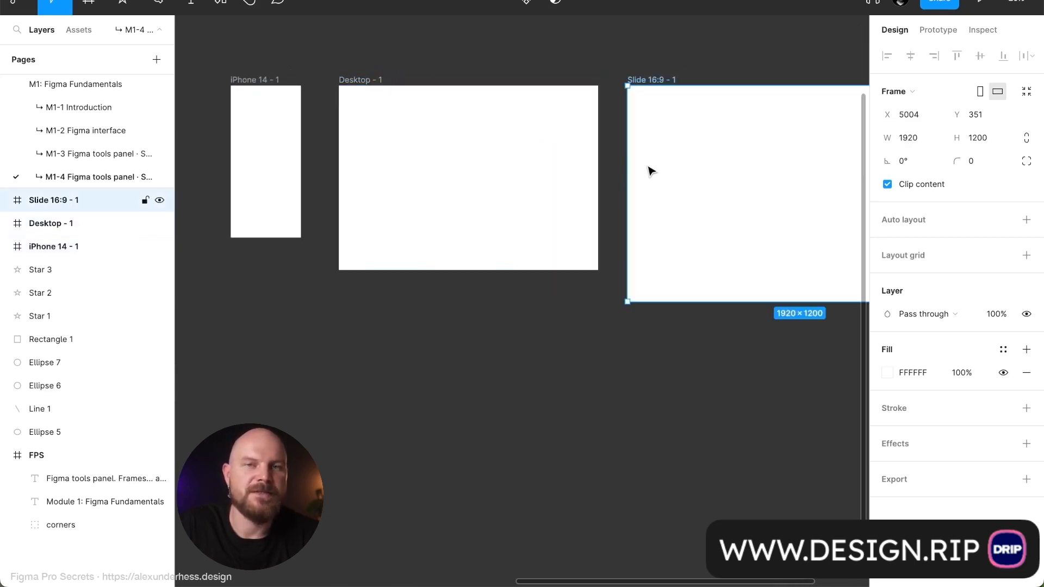
pyautogui.hscroll(2, 651, 171)
pyautogui.hscroll(-3, 651, 170)
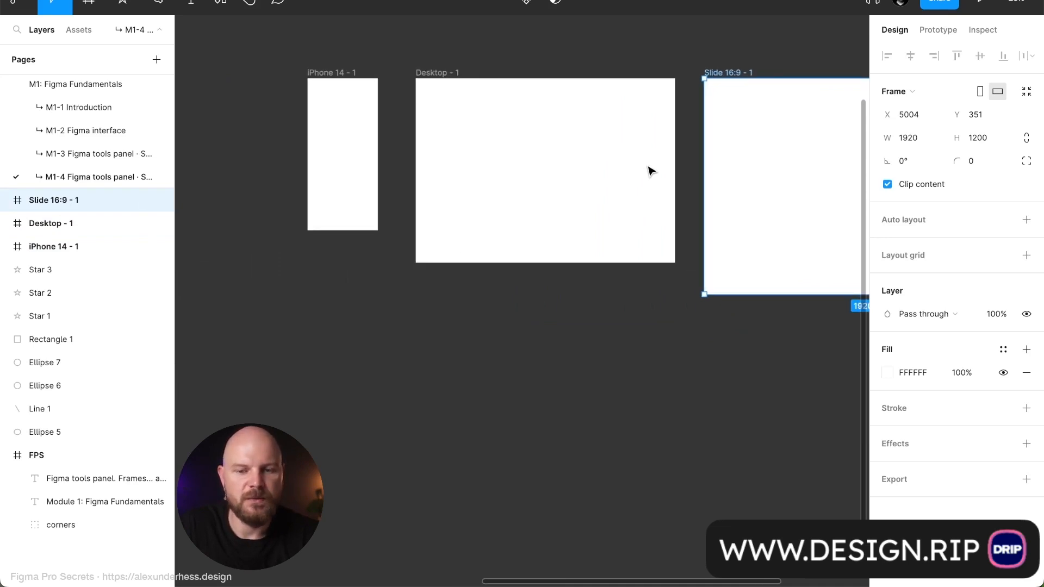
pyautogui.press('Delete')
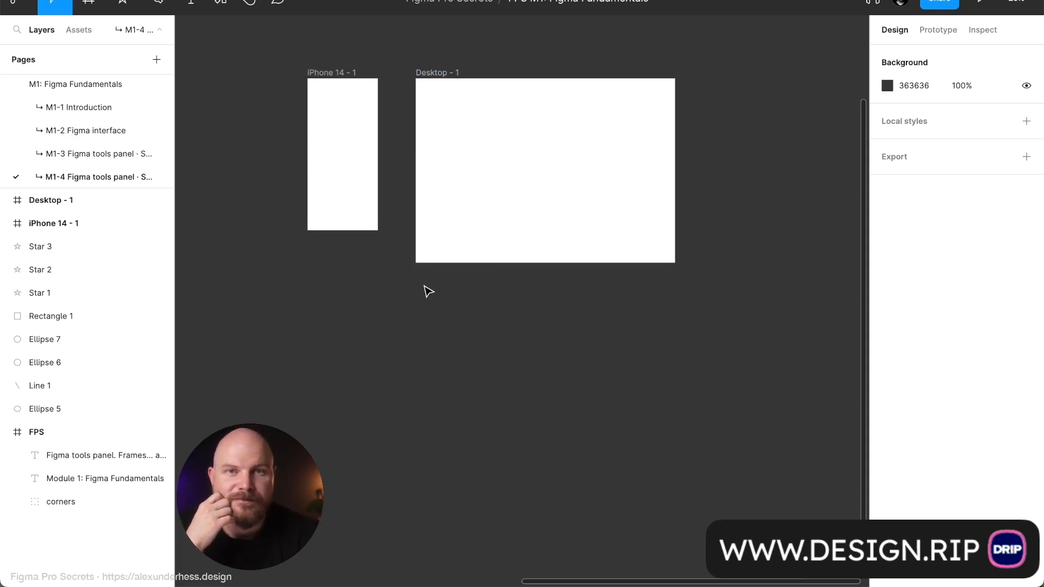
# Step: Move all the loose circles, stars, rectangle and line together to the area beneath the iPhone and Desktop frames
pyautogui.scroll(-2, 428, 292)
pyautogui.hscroll(-3, 428, 292)
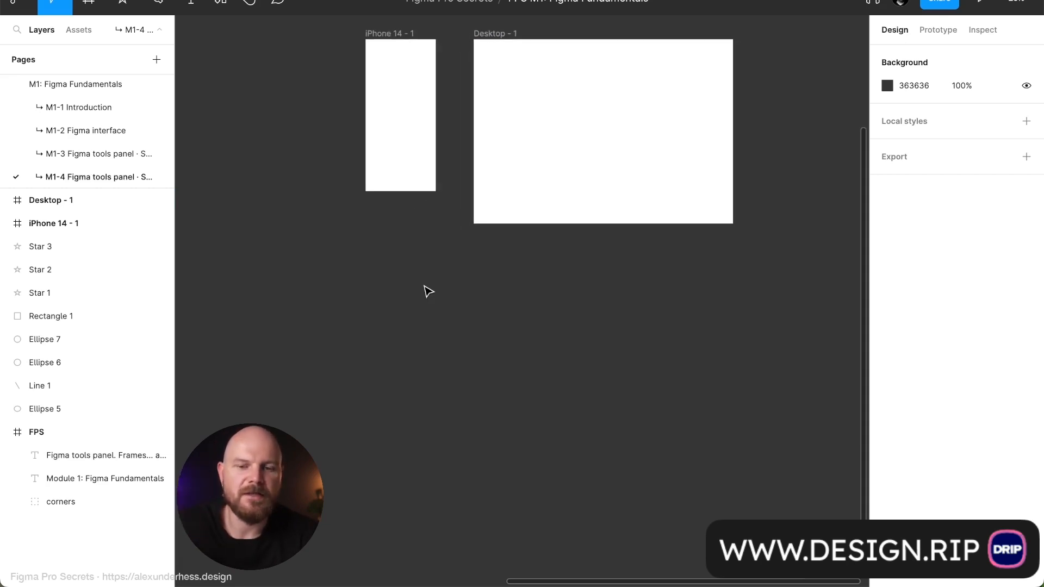
pyautogui.hscroll(-10, 428, 292)
pyautogui.scroll(-3, 428, 292)
pyautogui.hscroll(3, 428, 292)
pyautogui.scroll(-5, 429, 292)
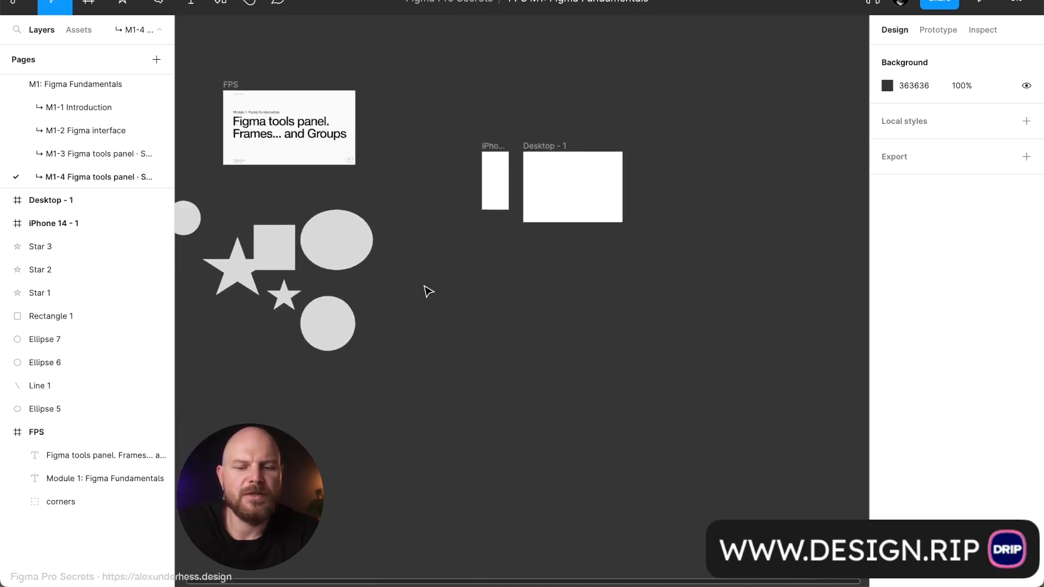
pyautogui.hscroll(-3, 428, 292)
pyautogui.moveTo(245, 192); pyautogui.dragTo(469, 363)
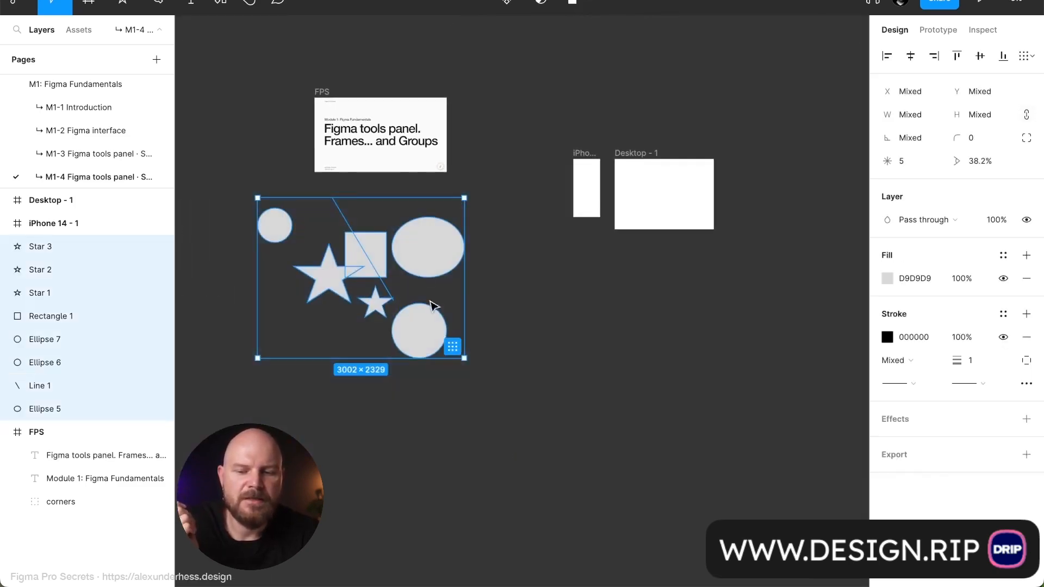
pyautogui.moveTo(423, 251); pyautogui.dragTo(687, 292)
pyautogui.scroll(10, 687, 292)
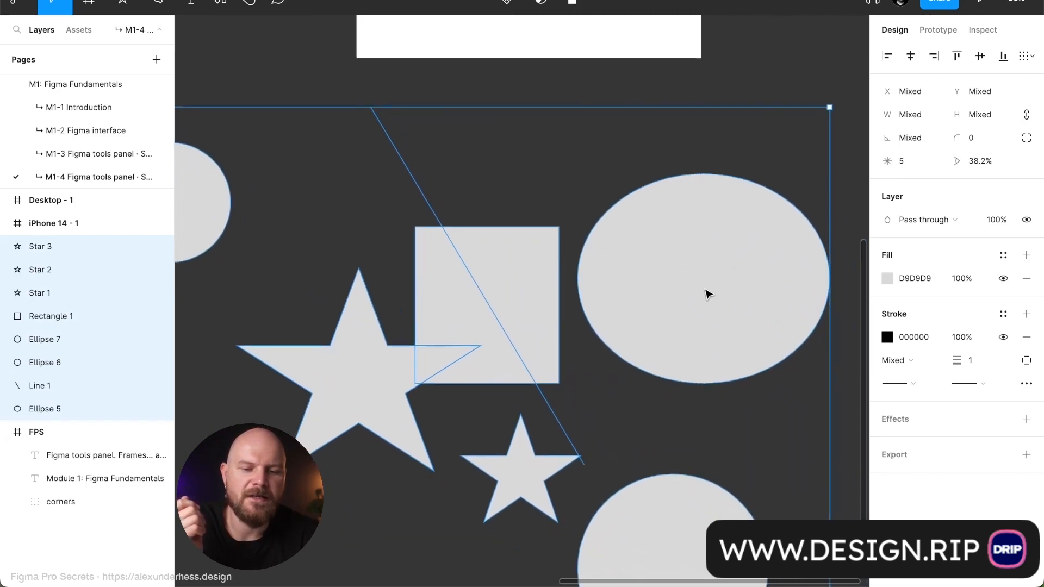
pyautogui.scroll(-5, 684, 267)
pyautogui.click(751, 145)
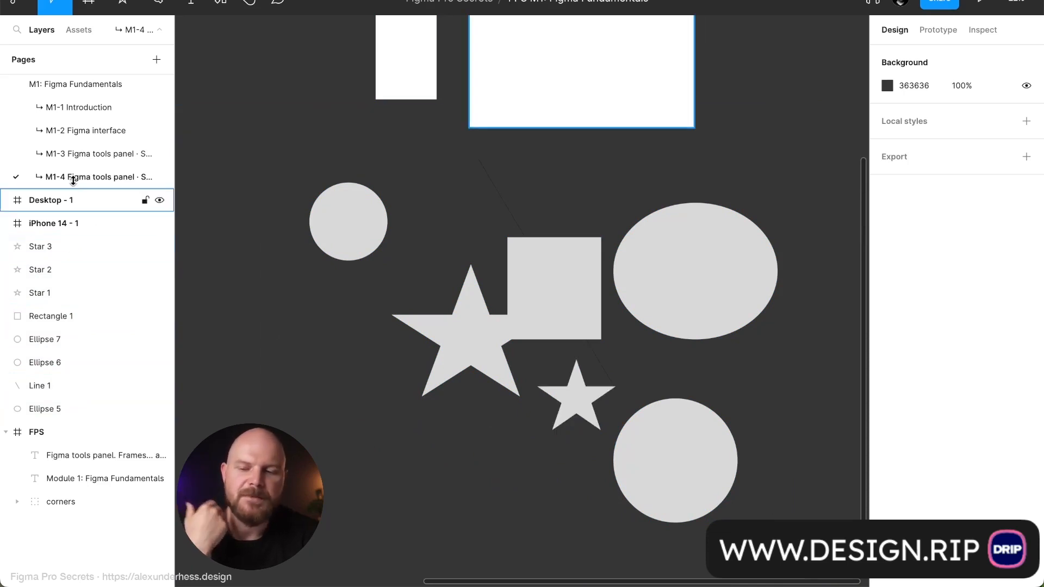
# Step: Collapse the FPS frame's layers and check which canvas objects the iPhone 14, Ellipse 5 and Star 3 layers represent
pyautogui.click(6, 432)
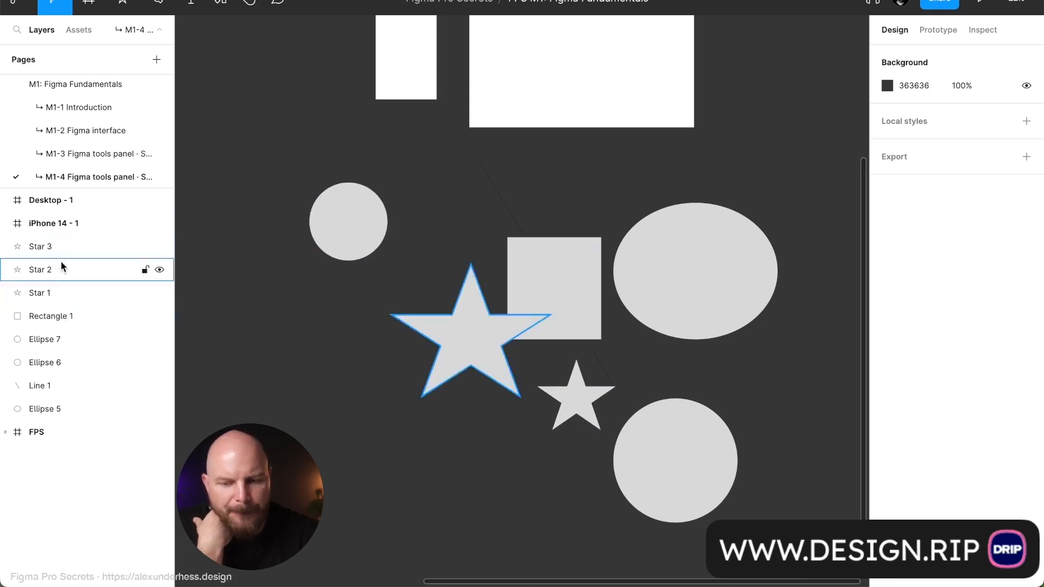
pyautogui.click(74, 224)
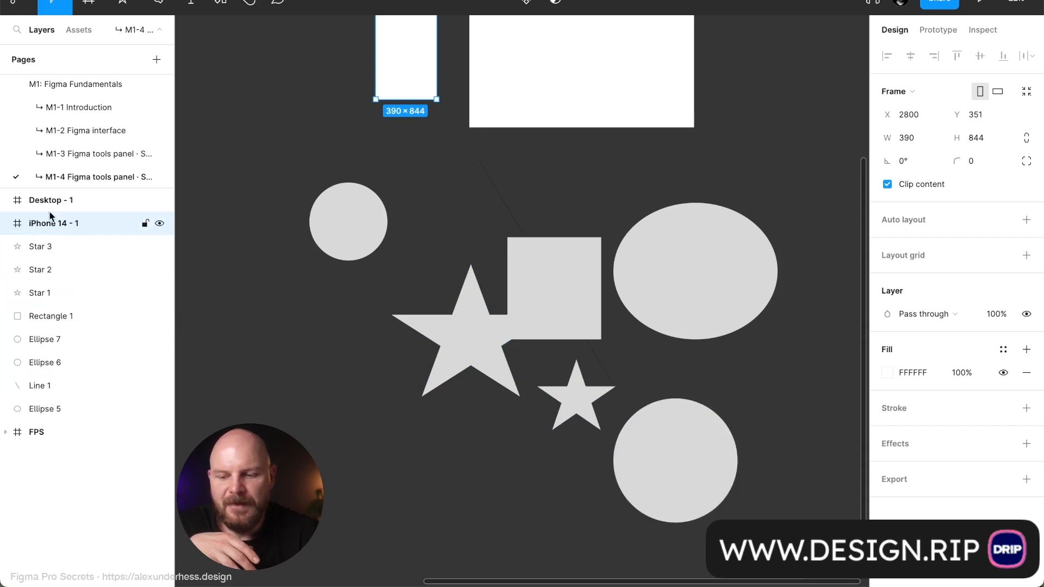
pyautogui.click(57, 409)
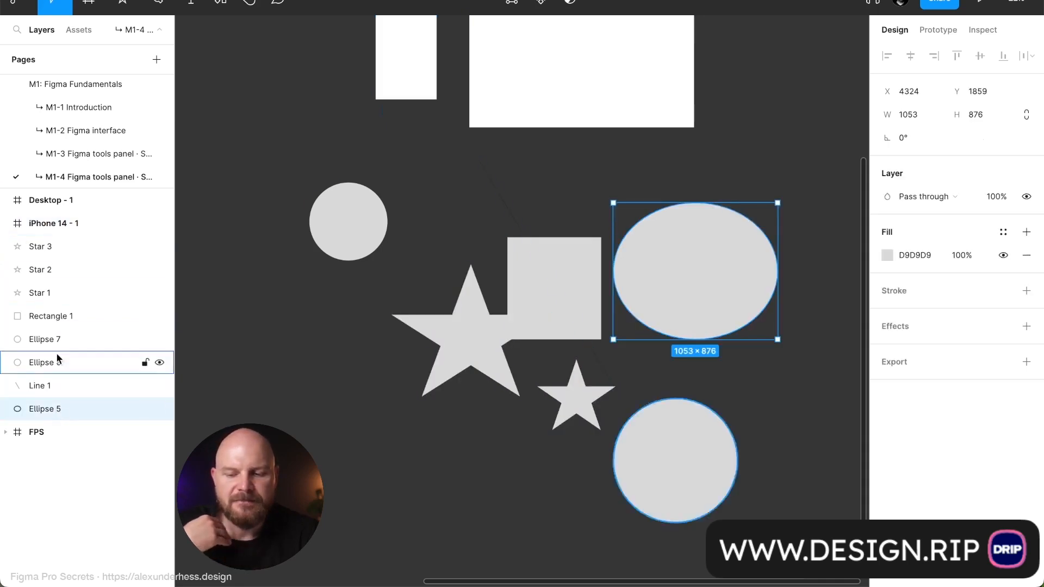
pyautogui.click(62, 244)
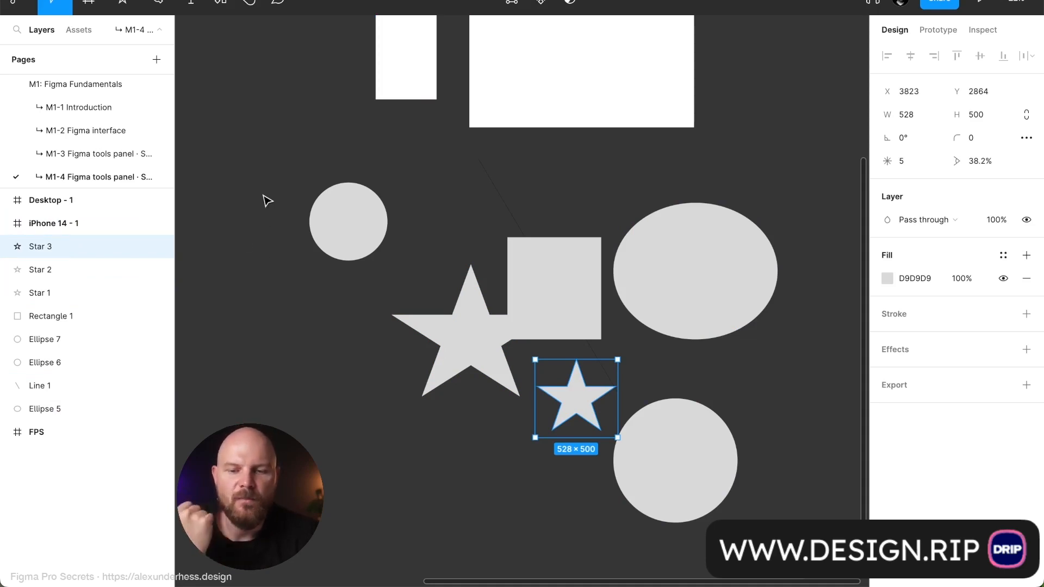
pyautogui.scroll(-10, 257, 117)
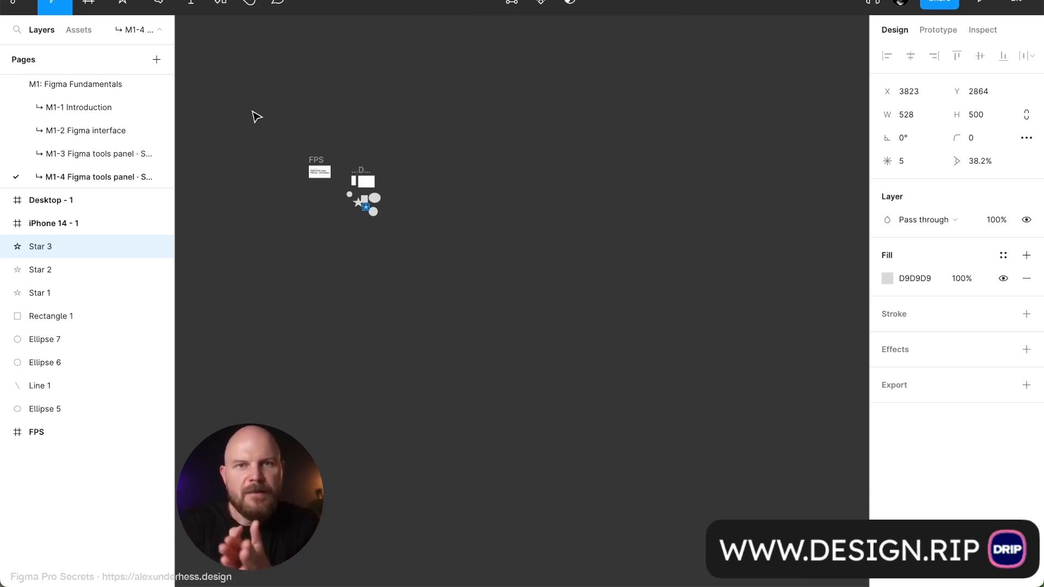
# Step: Locate the iPhone 14 frame from its layer and examine it on the canvas alongside the Desktop frame and shapes
pyautogui.click(103, 223)
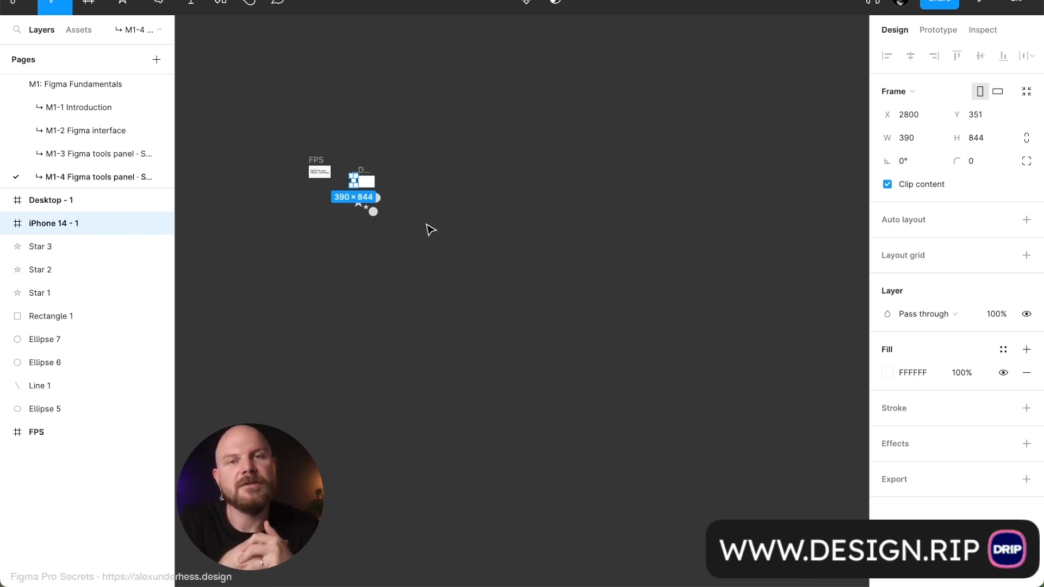
pyautogui.scroll(10, 360, 202)
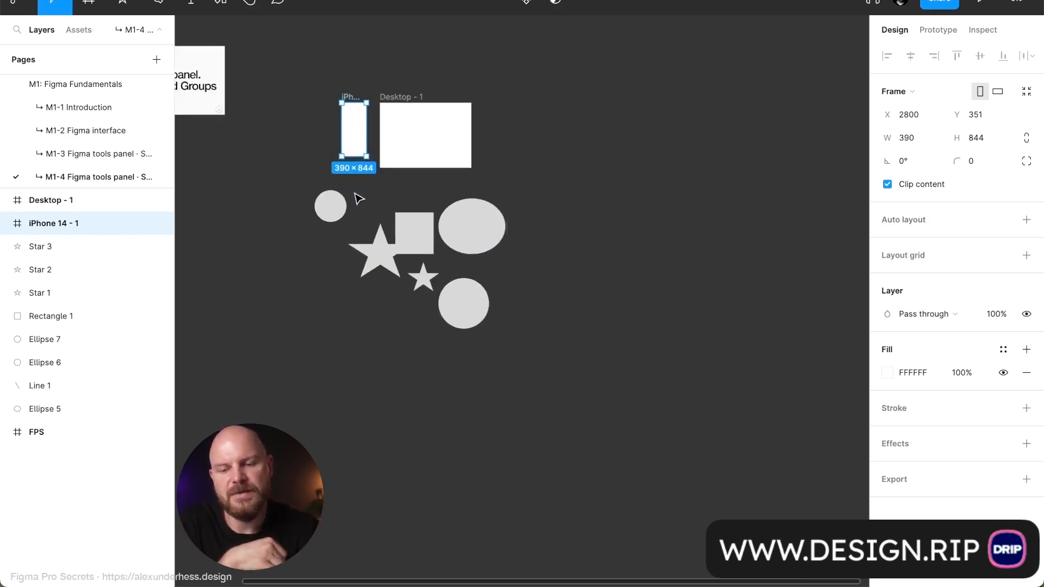
pyautogui.click(443, 181)
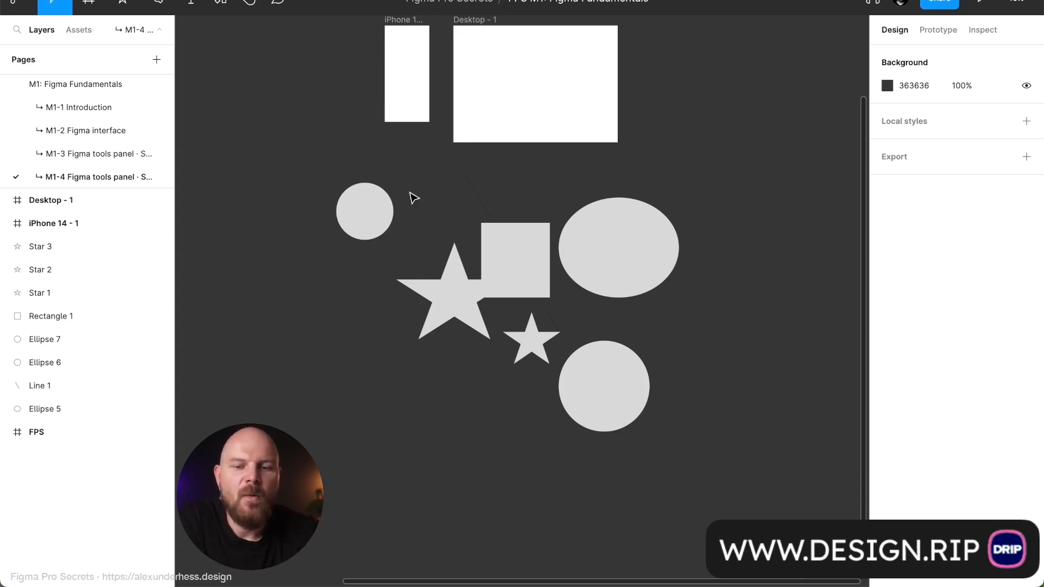
pyautogui.click(412, 114)
pyautogui.scroll(2, 414, 134)
pyautogui.scroll(1, 414, 134)
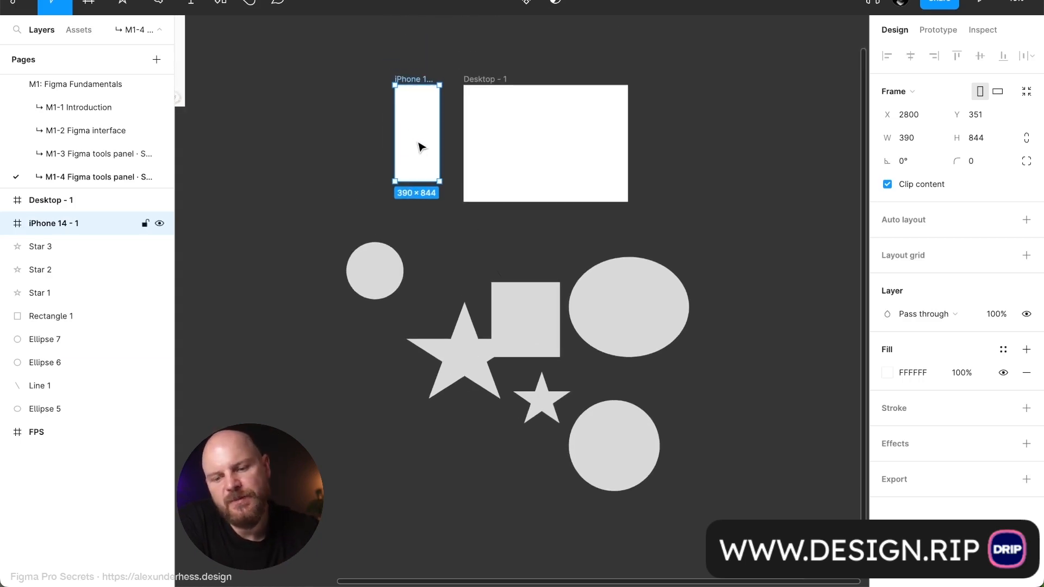
# Step: Group all the loose shapes below the two frames into a single group
pyautogui.moveTo(333, 226); pyautogui.dragTo(723, 496)
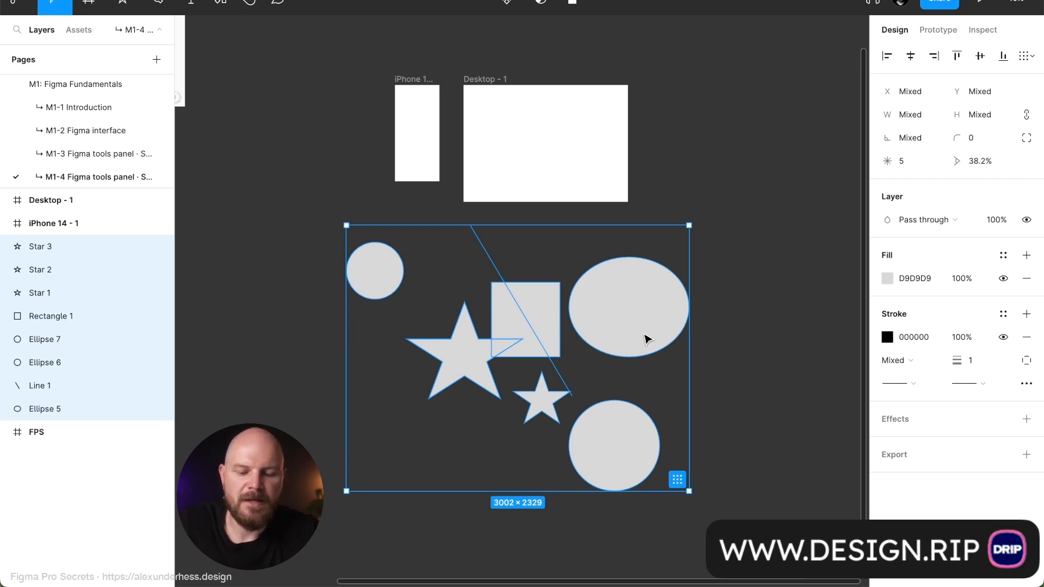
pyautogui.rightClick(609, 322)
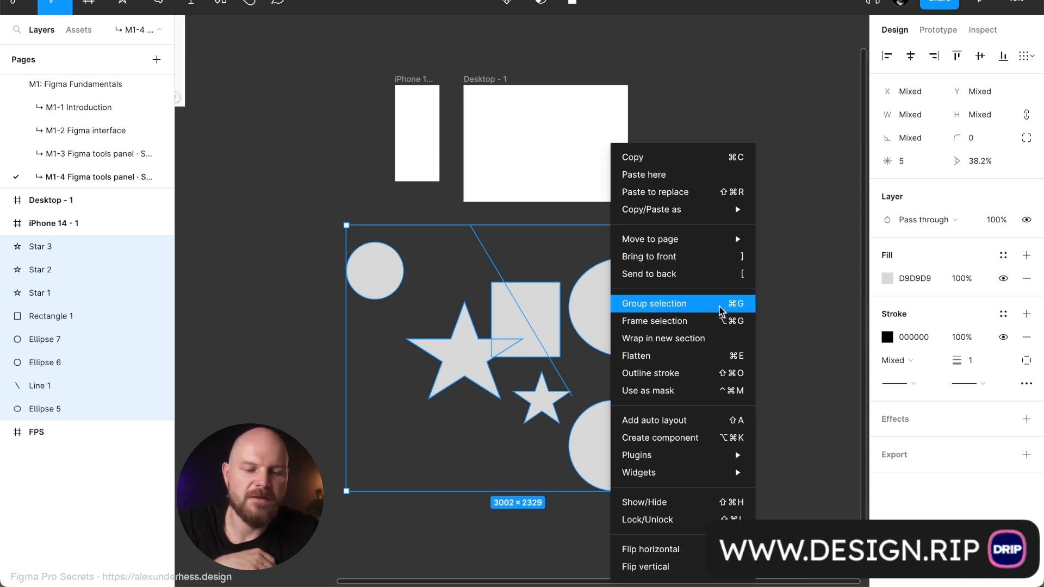
pyautogui.click(698, 310)
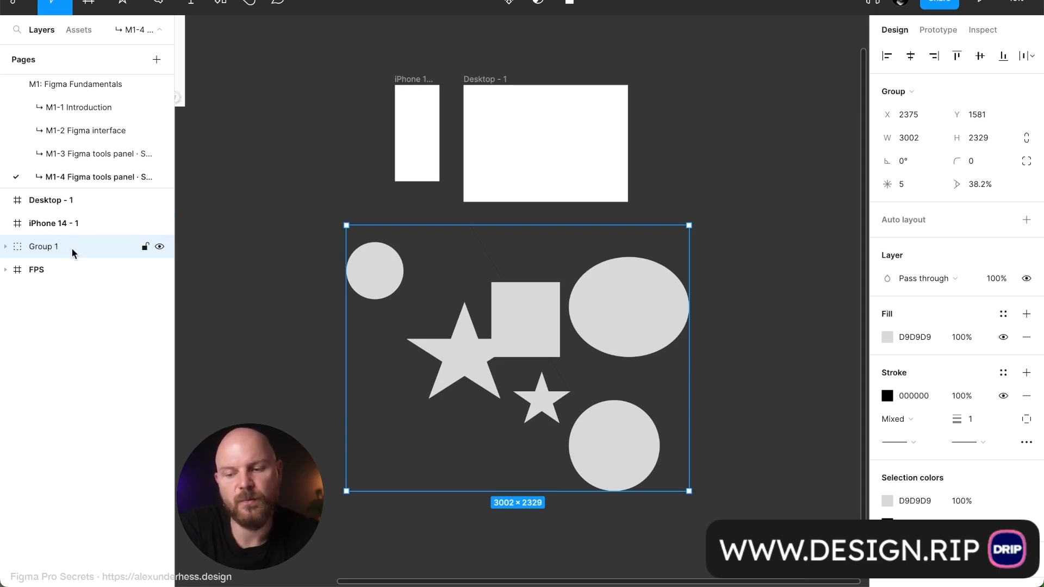
# Step: Compare the shape group with the iPhone 14 frame, checking their properties and how each is labelled on the canvas
pyautogui.click(55, 224)
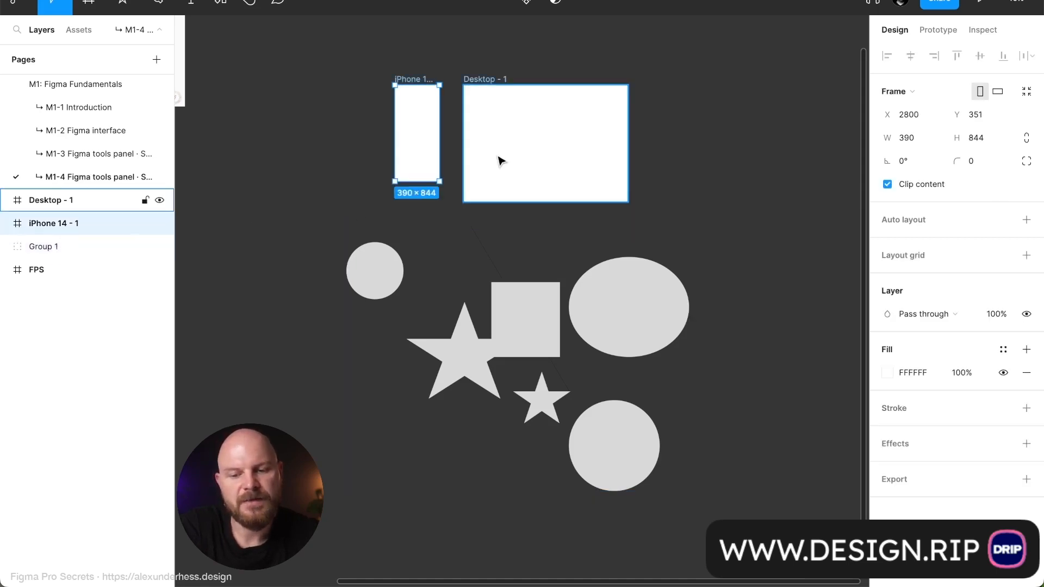
pyautogui.click(64, 249)
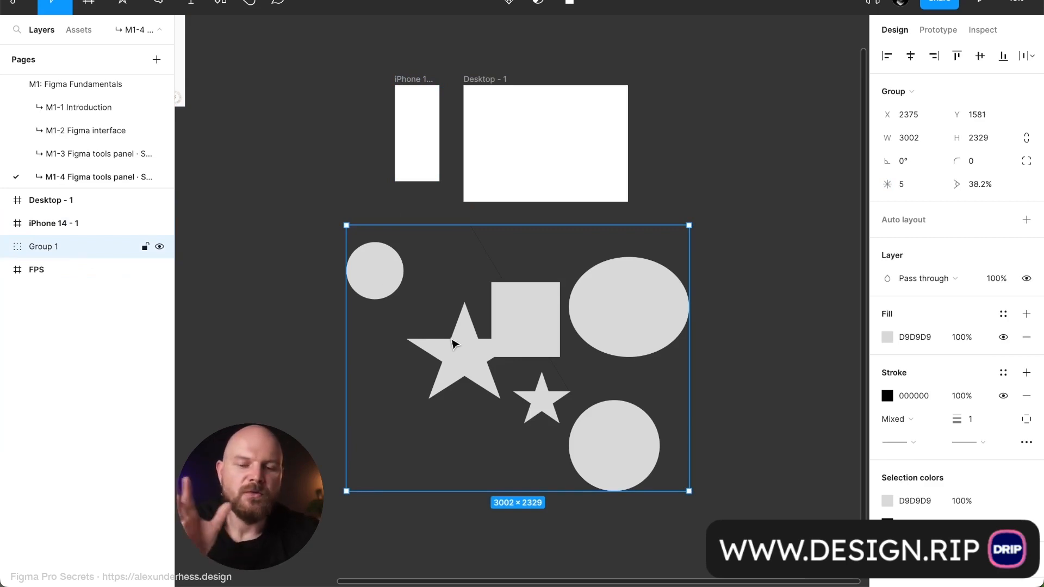
pyautogui.press('Escape')
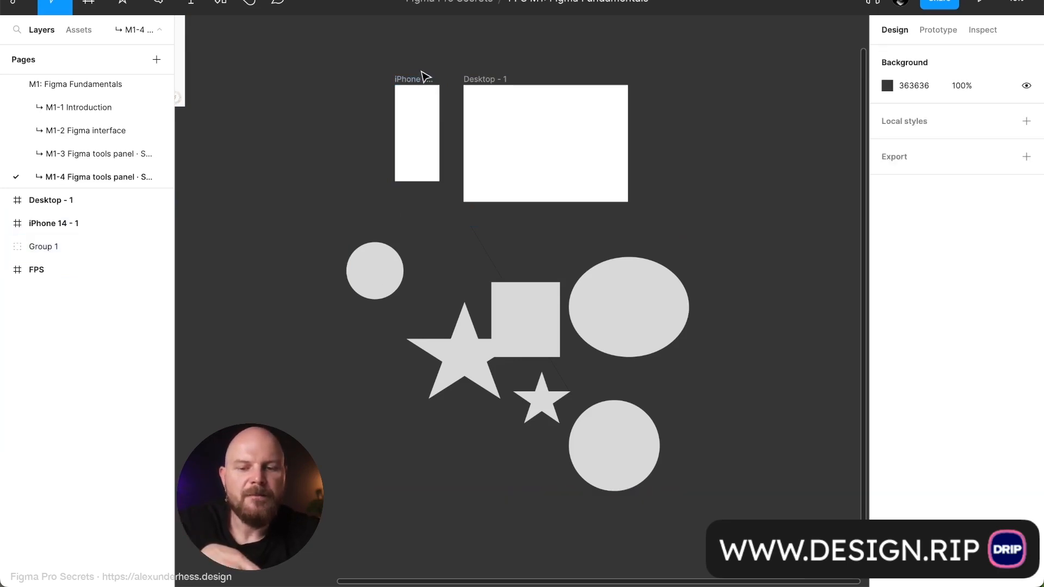
pyautogui.click(417, 79)
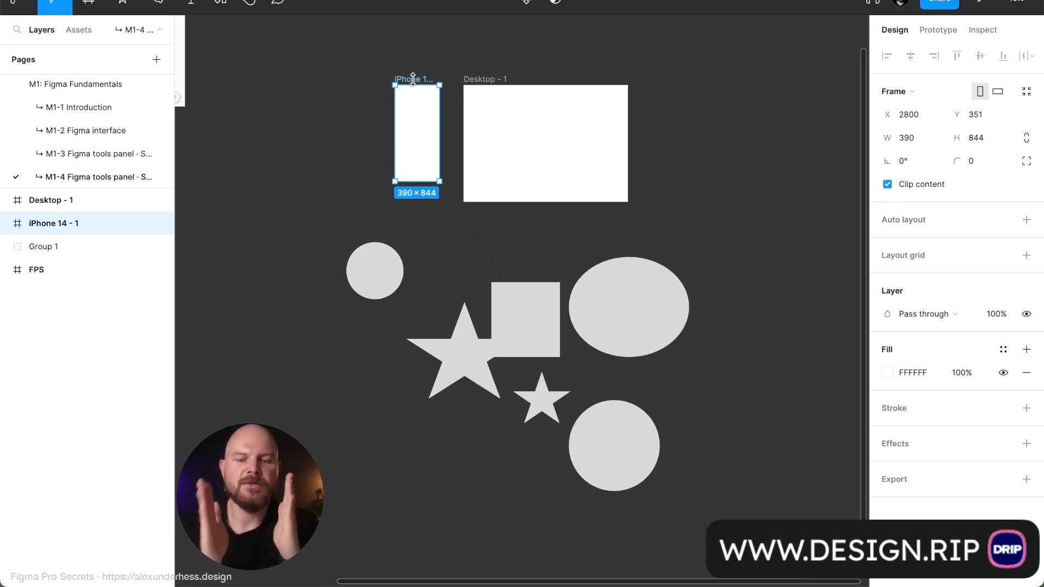
pyautogui.press('Escape')
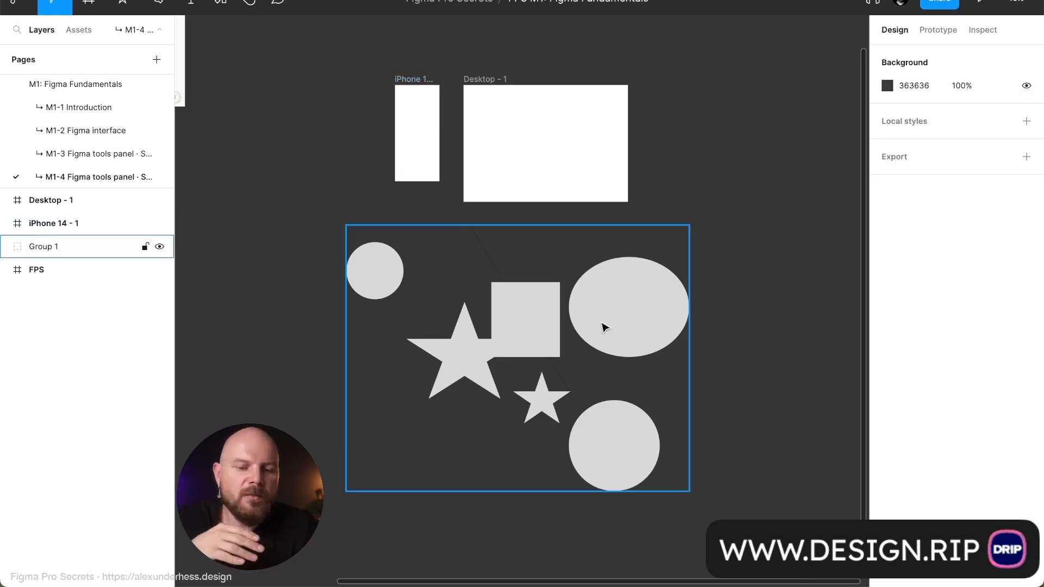
# Step: Move the large ellipse inside the group farther right and select the whole group to check its bounds
pyautogui.click(605, 326)
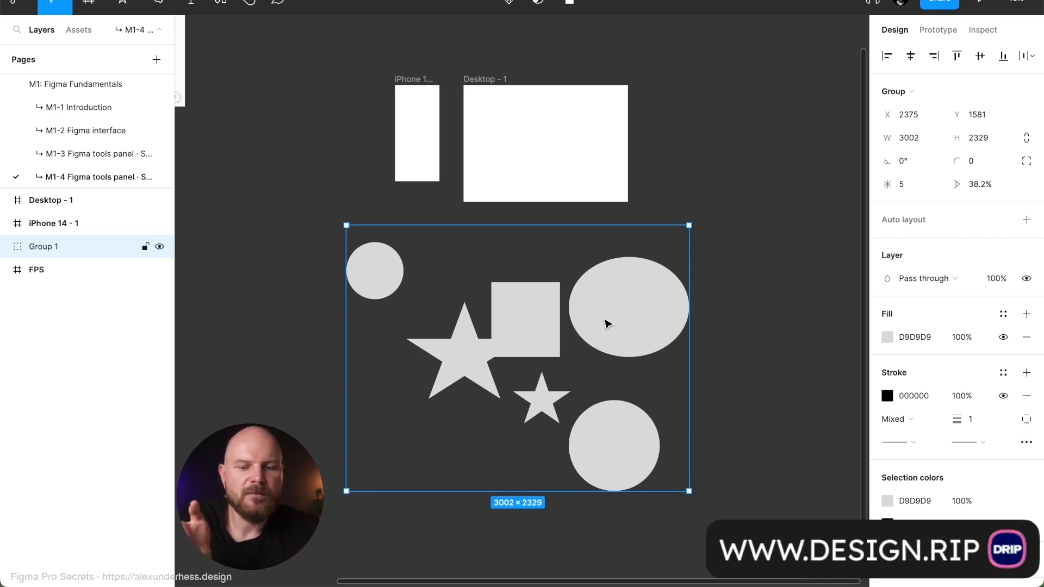
pyautogui.doubleClick(608, 324)
pyautogui.moveTo(608, 324); pyautogui.dragTo(687, 312)
pyautogui.click(690, 221)
pyautogui.click(666, 303)
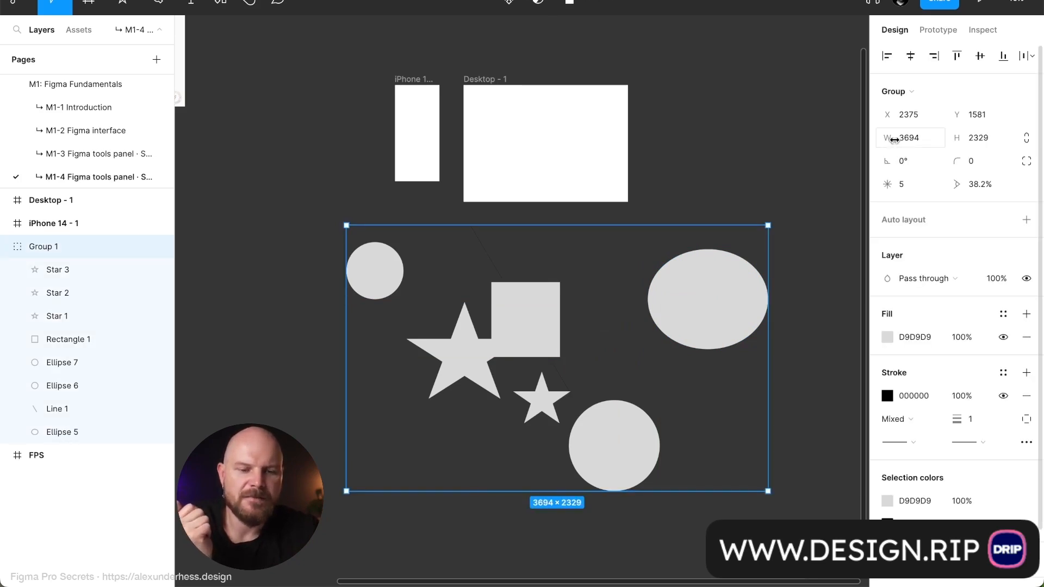
# Step: Move the large ellipse inside the group left so it overlaps the square
pyautogui.doubleClick(725, 285)
pyautogui.moveTo(723, 282); pyautogui.dragTo(558, 282)
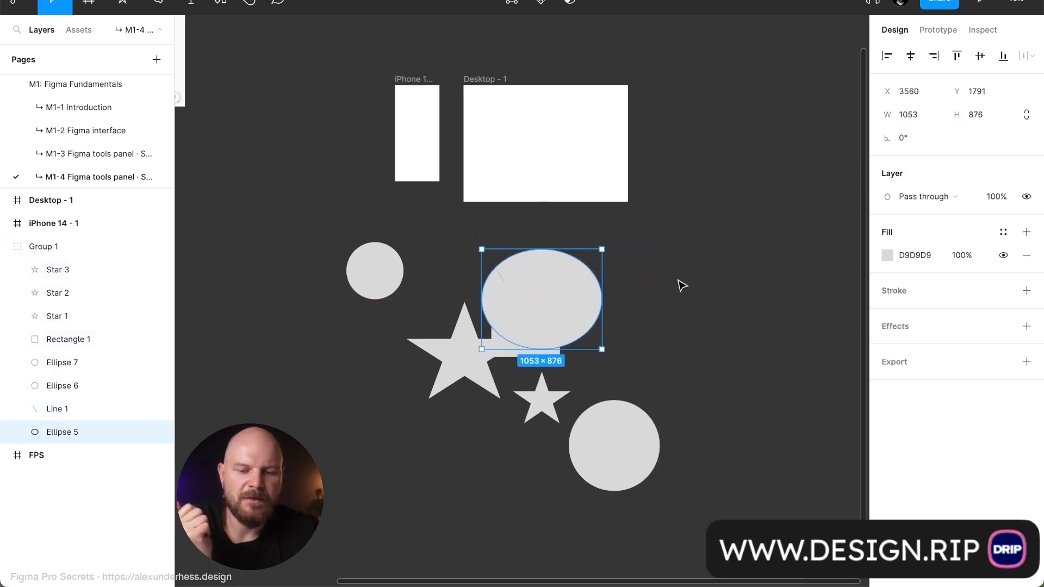
pyautogui.click(687, 276)
# Step: Move the whole shape group right and slightly up, to about X 3099, Y 1307
pyautogui.click(550, 306)
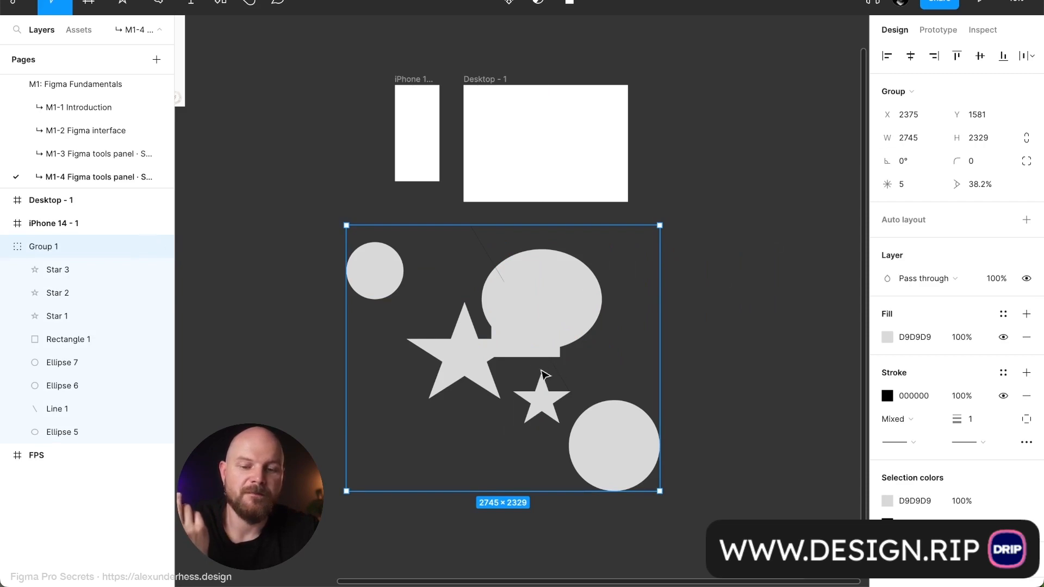
pyautogui.moveTo(522, 368); pyautogui.dragTo(608, 370)
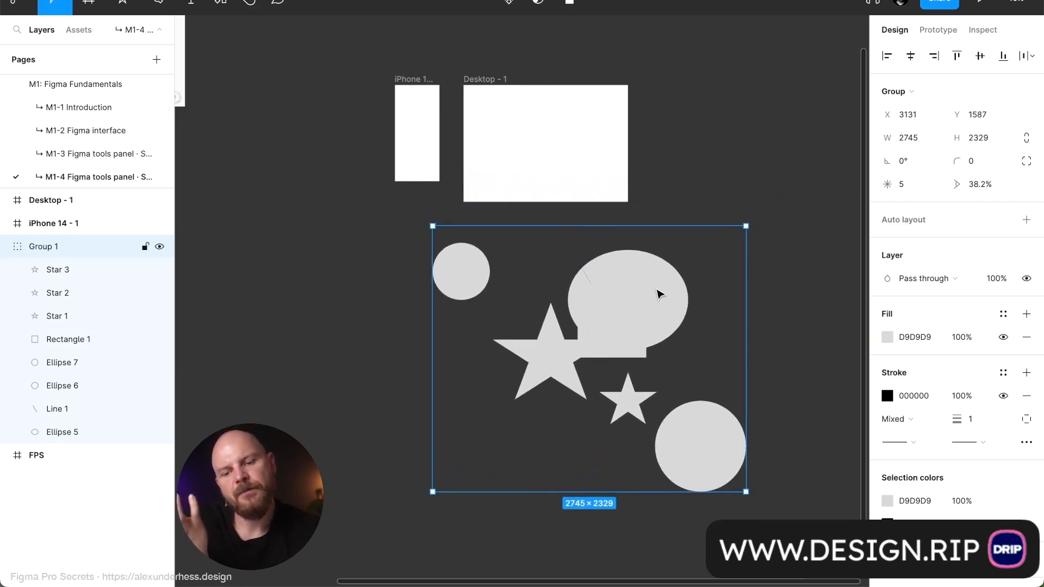
pyautogui.moveTo(586, 331); pyautogui.dragTo(577, 307)
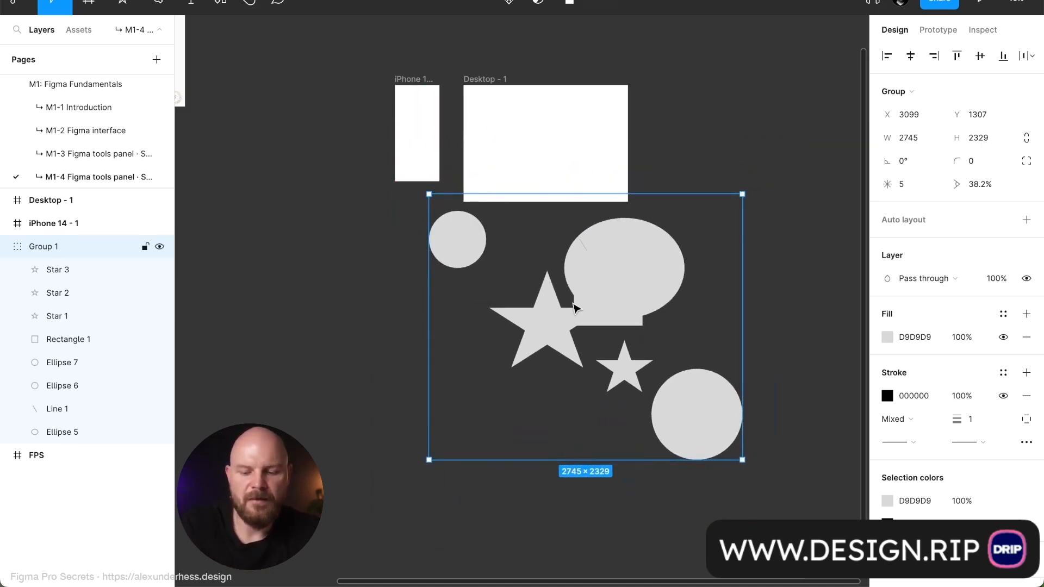
# Step: Ungroup the shapes and move the large ellipse up to the right of the Desktop frame
pyautogui.press('super+shift+g')
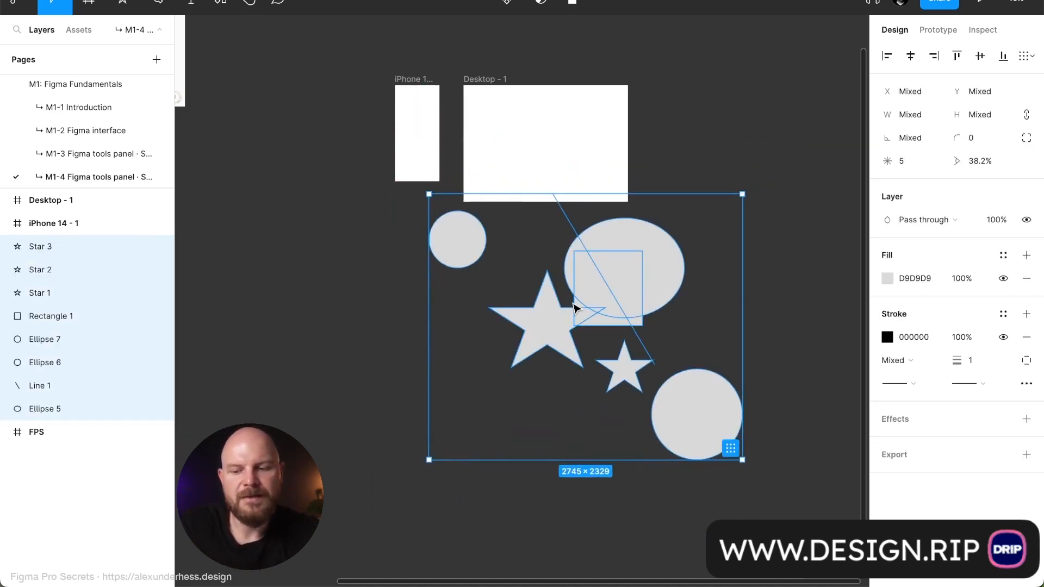
pyautogui.moveTo(672, 277); pyautogui.dragTo(744, 202)
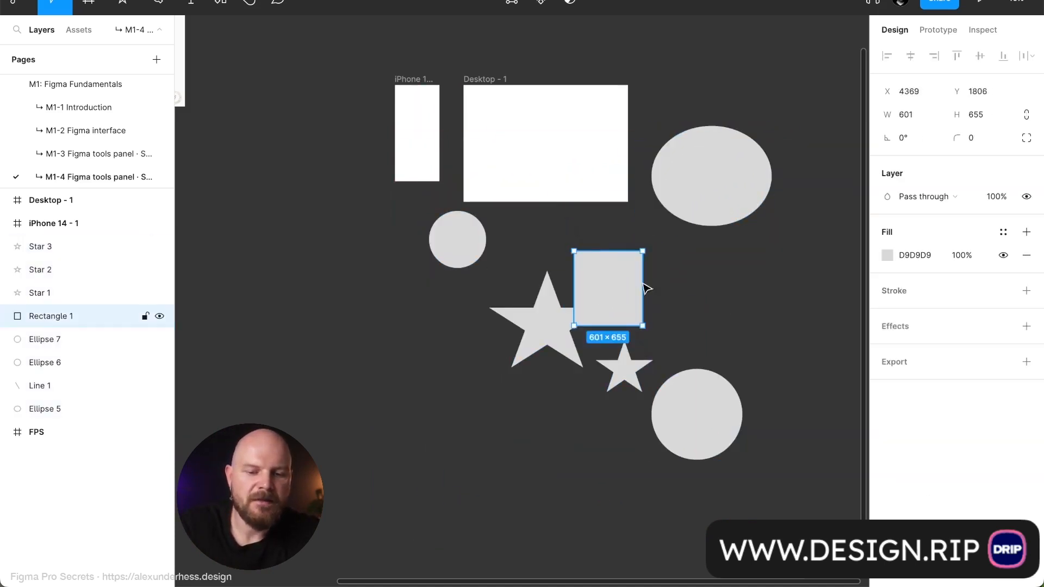
# Step: Spread the square and the large circle apart, and move all the loose shapes together down below the Desktop frame
pyautogui.moveTo(625, 286); pyautogui.dragTo(732, 300)
pyautogui.moveTo(690, 391); pyautogui.dragTo(686, 409)
pyautogui.scroll(-1, 591, 248)
pyautogui.moveTo(749, 511); pyautogui.dragTo(415, 234)
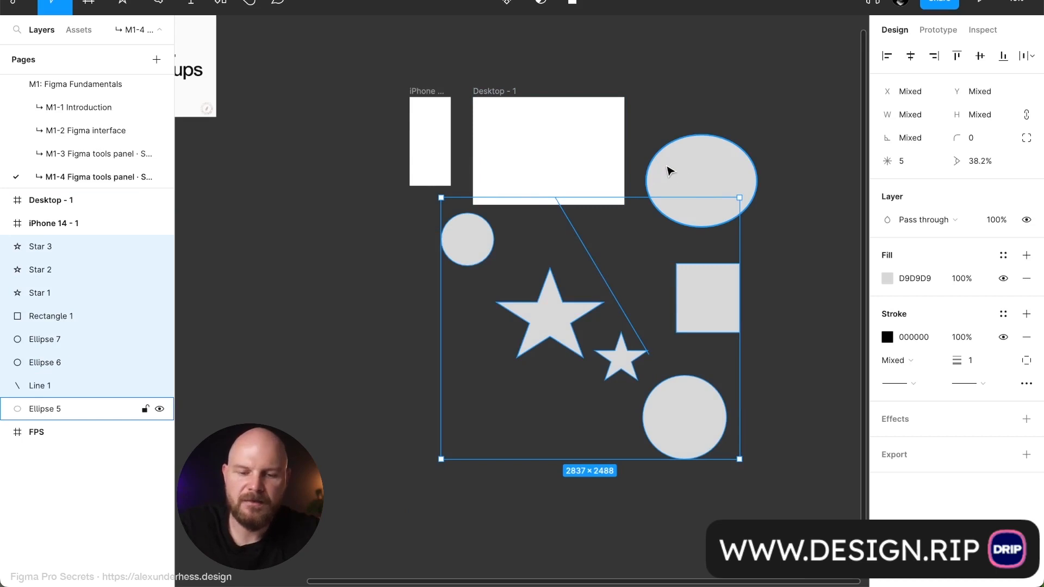
pyautogui.keyDown('shift'); pyautogui.click(692, 176); pyautogui.keyUp('shift')
pyautogui.moveTo(683, 196); pyautogui.dragTo(636, 305)
pyautogui.click(631, 305)
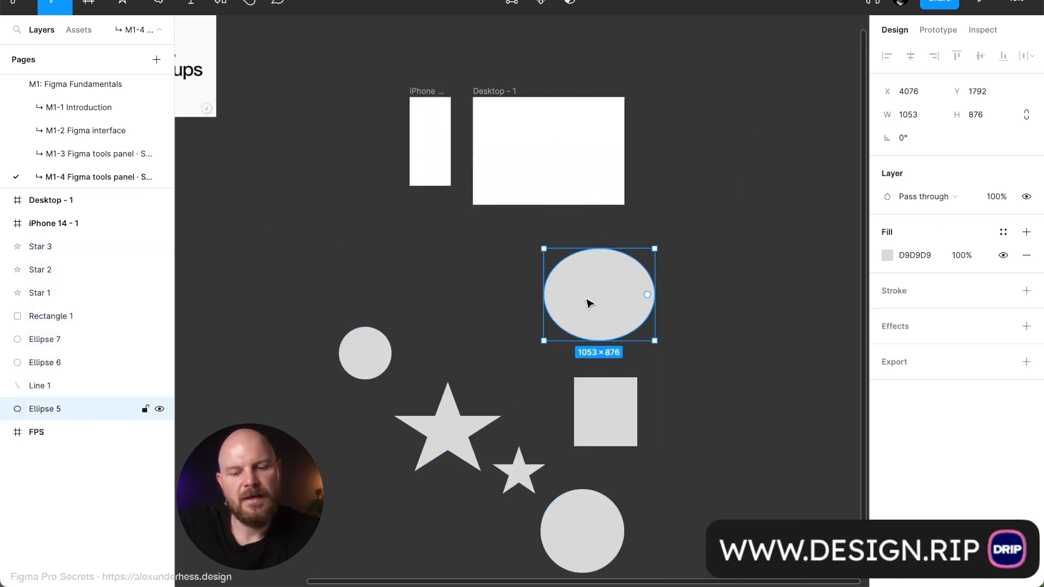
# Step: Reposition the shapes individually: the ellipse farther right, the square up between the circle and ellipse, the large circle slightly up
pyautogui.scroll(-3, 589, 303)
pyautogui.hscroll(-3, 589, 302)
pyautogui.moveTo(678, 200); pyautogui.dragTo(751, 226)
pyautogui.click(687, 310)
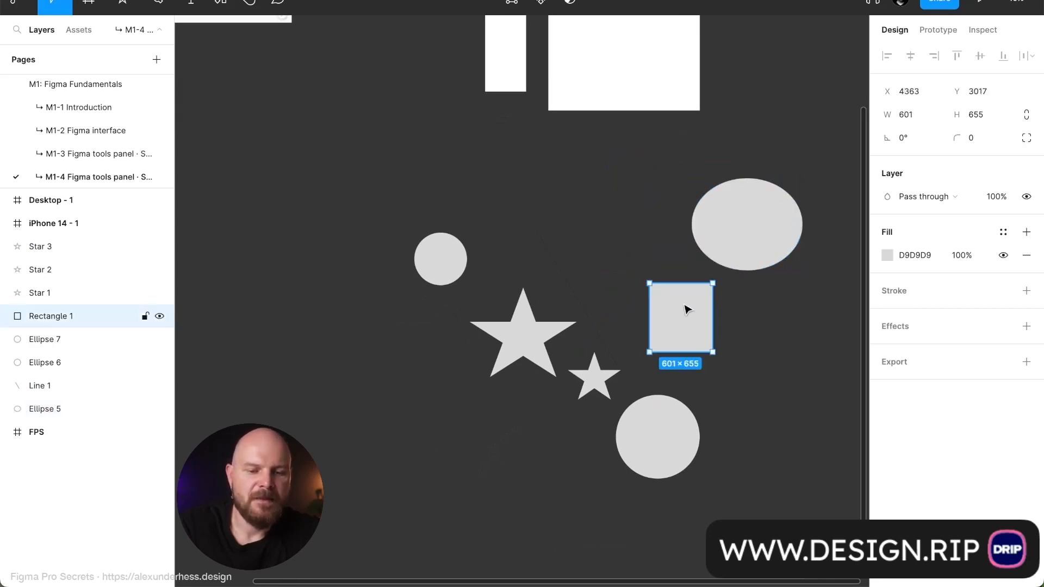
pyautogui.moveTo(684, 310); pyautogui.dragTo(595, 246)
pyautogui.click(647, 415)
pyautogui.moveTo(648, 415); pyautogui.dragTo(656, 393)
pyautogui.click(627, 315)
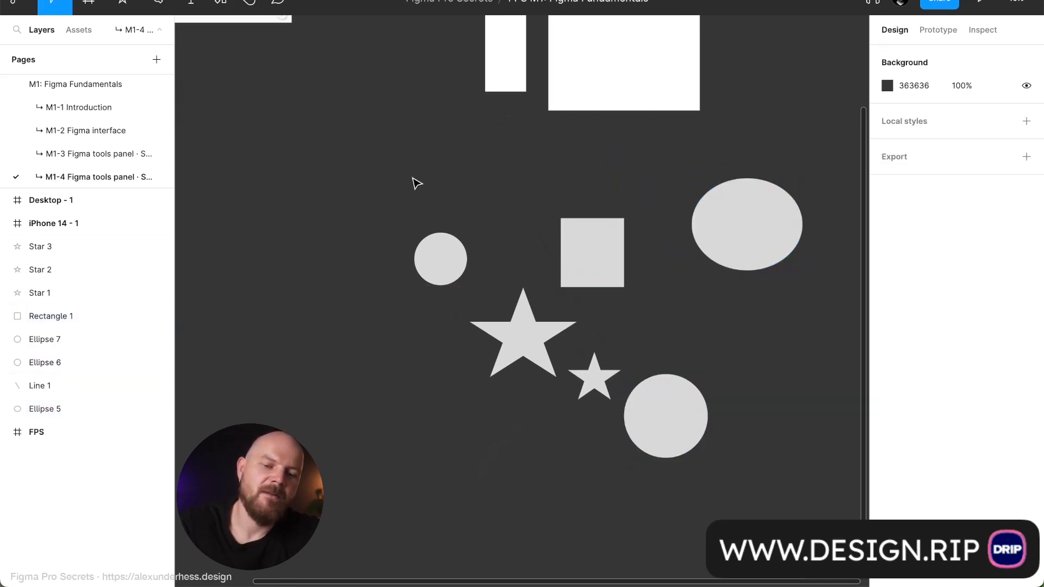
# Step: Group all the loose shapes and move the group right and slightly up, to about X 2575, Y 1703
pyautogui.moveTo(343, 128); pyautogui.dragTo(680, 347)
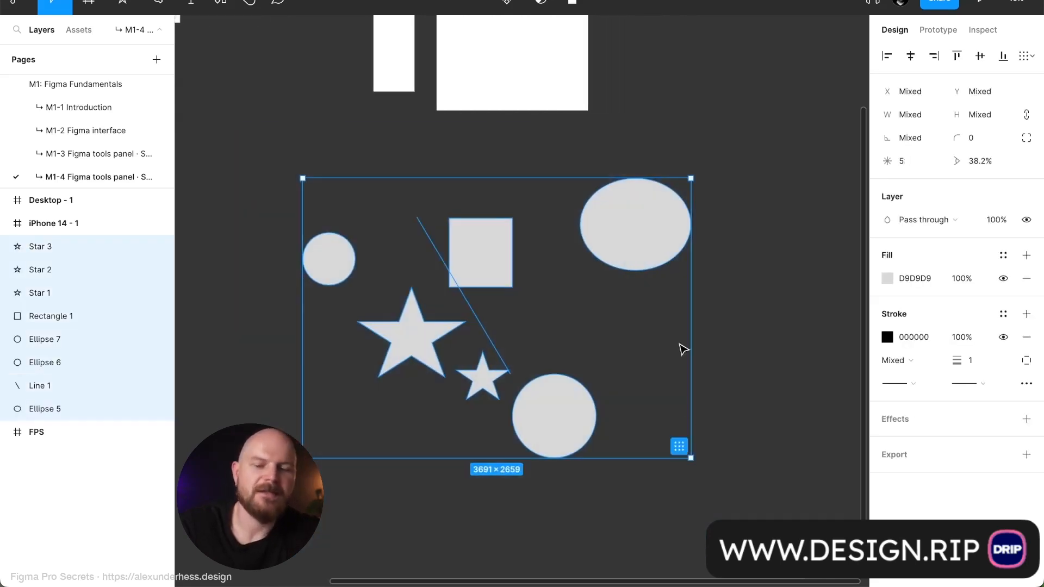
pyautogui.click(719, 338)
pyautogui.hscroll(-2, 373, 170)
pyautogui.moveTo(311, 134); pyautogui.dragTo(749, 470)
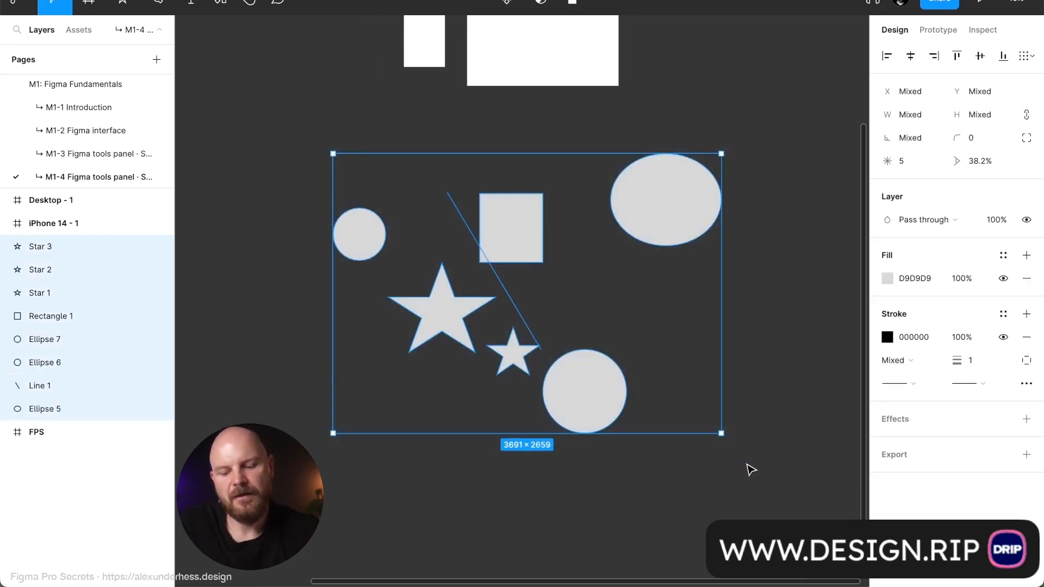
pyautogui.hotkey('ctrl', 'g')
pyautogui.moveTo(611, 410); pyautogui.dragTo(655, 375)
pyautogui.scroll(4, 655, 375)
pyautogui.hscroll(3, 654, 375)
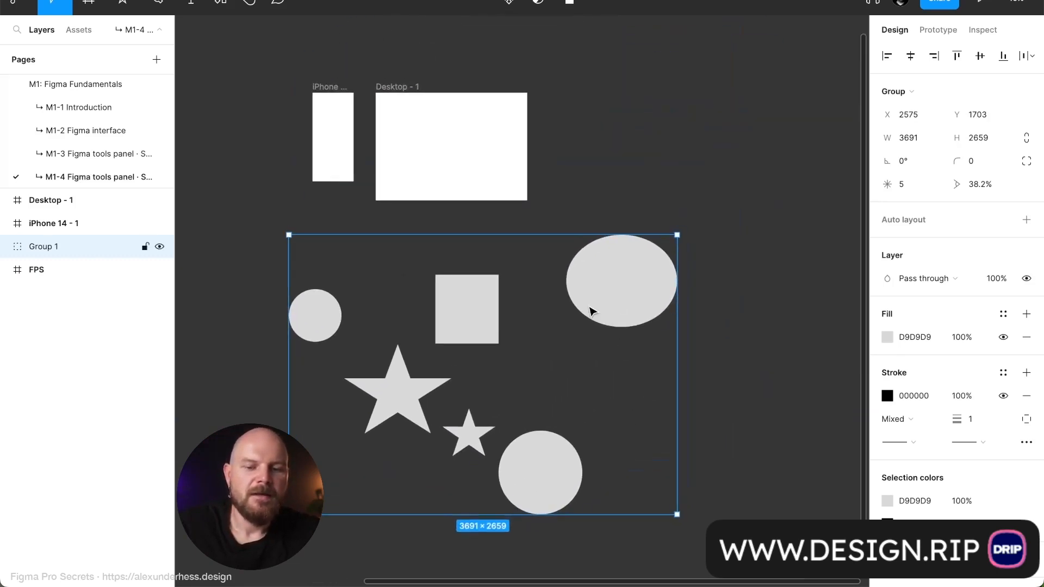
# Step: Duplicate the shape group into the Desktop frame and ungroup the copy inside it
pyautogui.keyDown('alt'); pyautogui.moveTo(608, 321); pyautogui.dragTo(477, 140); pyautogui.keyUp('alt')
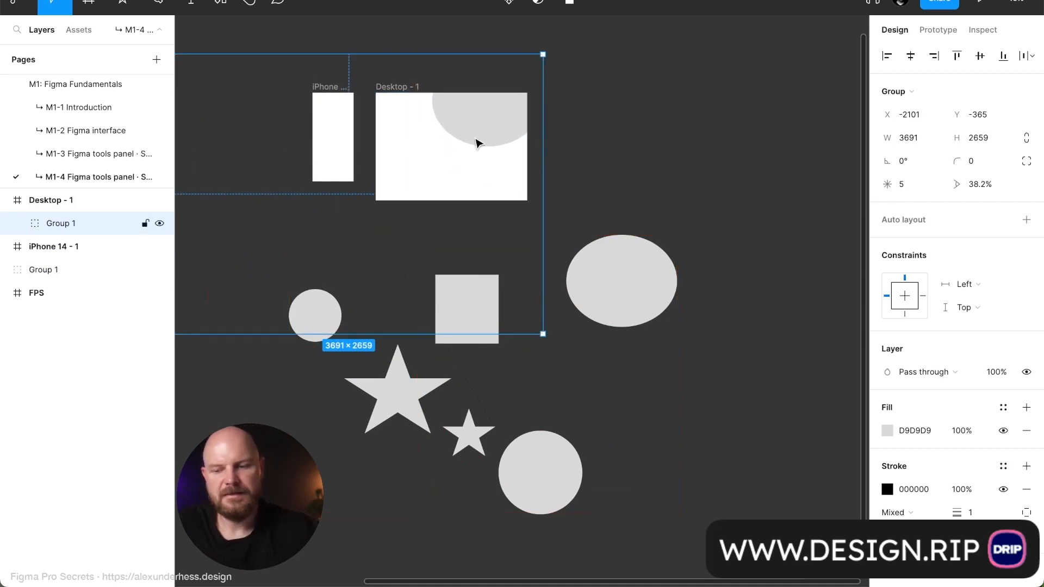
pyautogui.hotkey('ctrl', 'shift', 'g')
pyautogui.scroll(2, 472, 140)
pyautogui.hscroll(-3, 472, 140)
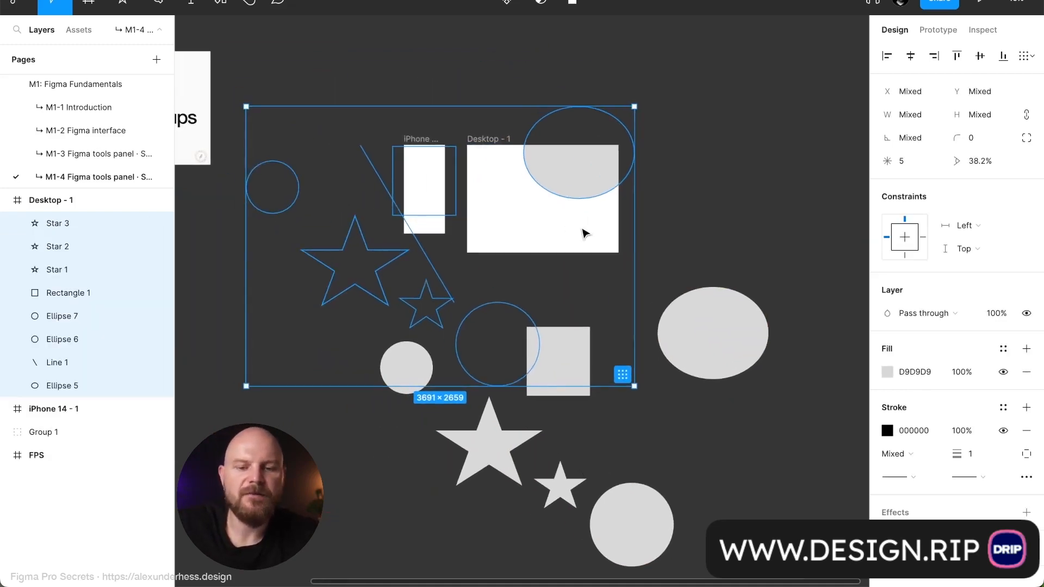
# Step: Move the Desktop frame up and right with its contents and select the clipped ellipse inside it
pyautogui.click(679, 227)
pyautogui.click(576, 174)
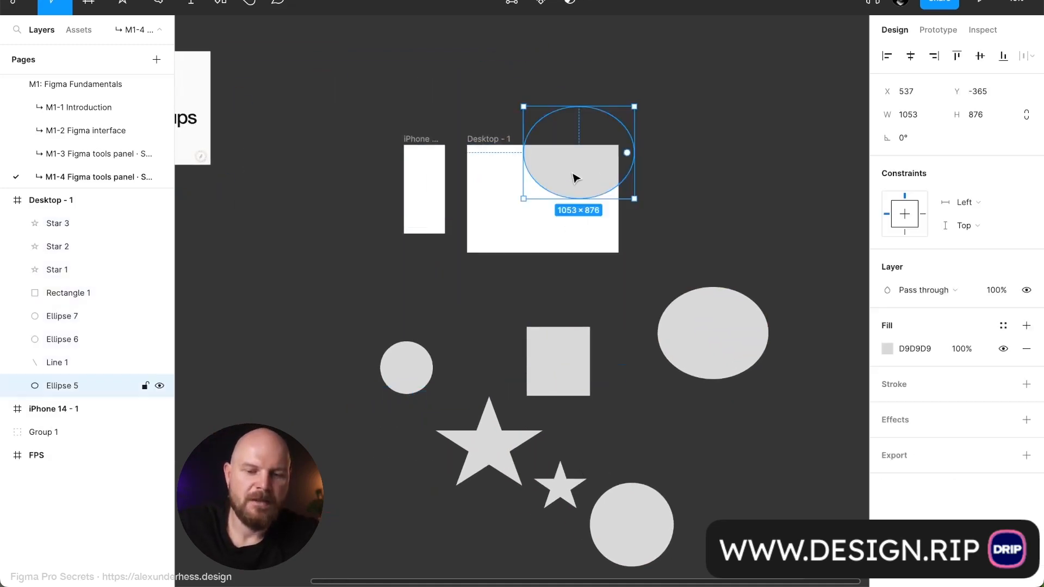
pyautogui.moveTo(496, 143); pyautogui.dragTo(630, 81)
pyautogui.click(688, 131)
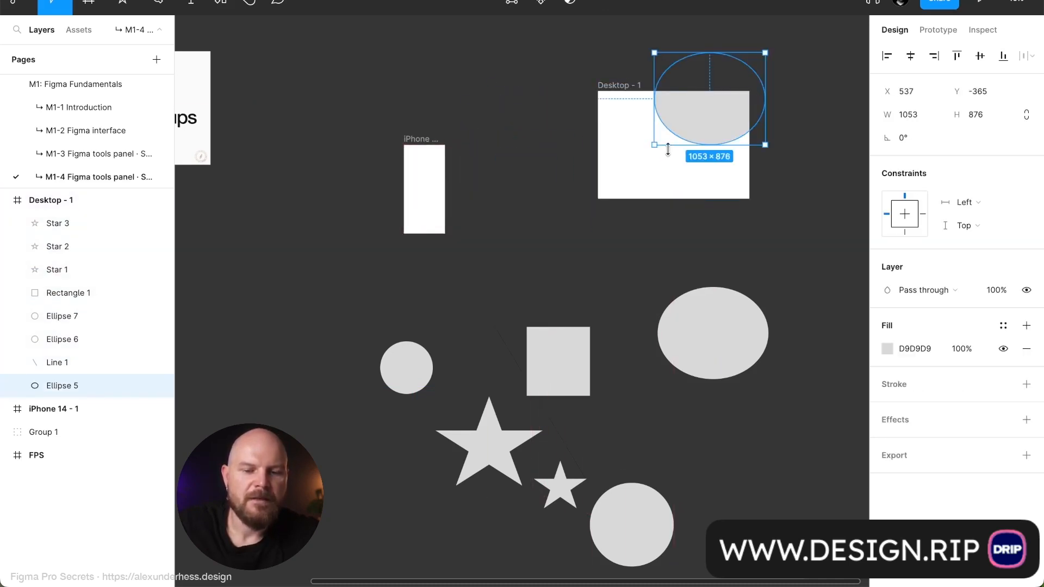
pyautogui.click(667, 180)
pyautogui.click(704, 128)
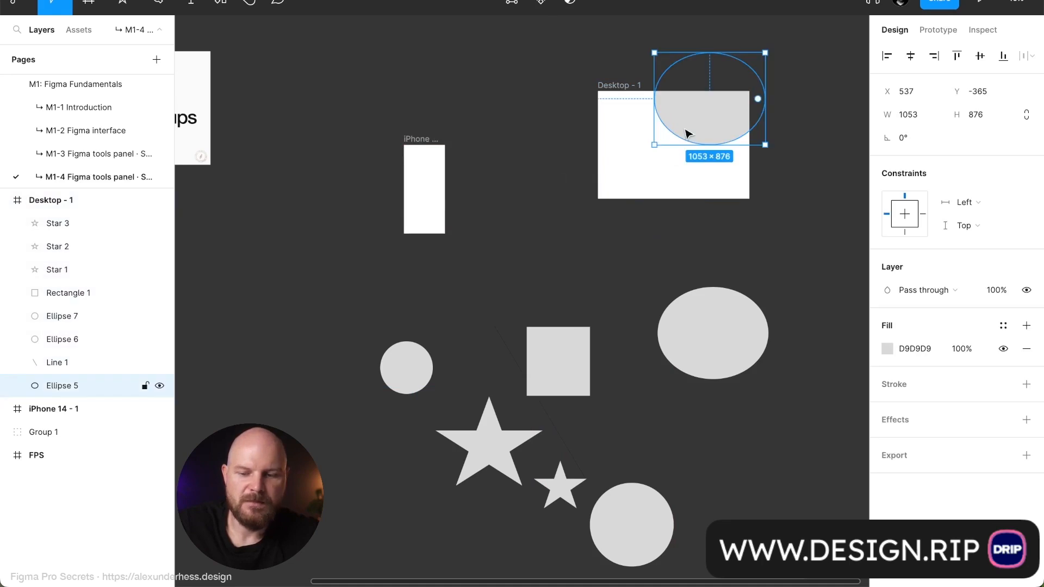
# Step: Shift all the shapes right inside the Desktop frame and move the frame down-left to about X 3773, Y 540
pyautogui.hotkey('ctrl', 'a')
pyautogui.moveTo(628, 92); pyautogui.dragTo(555, 170)
pyautogui.click(637, 85)
pyautogui.click(626, 48)
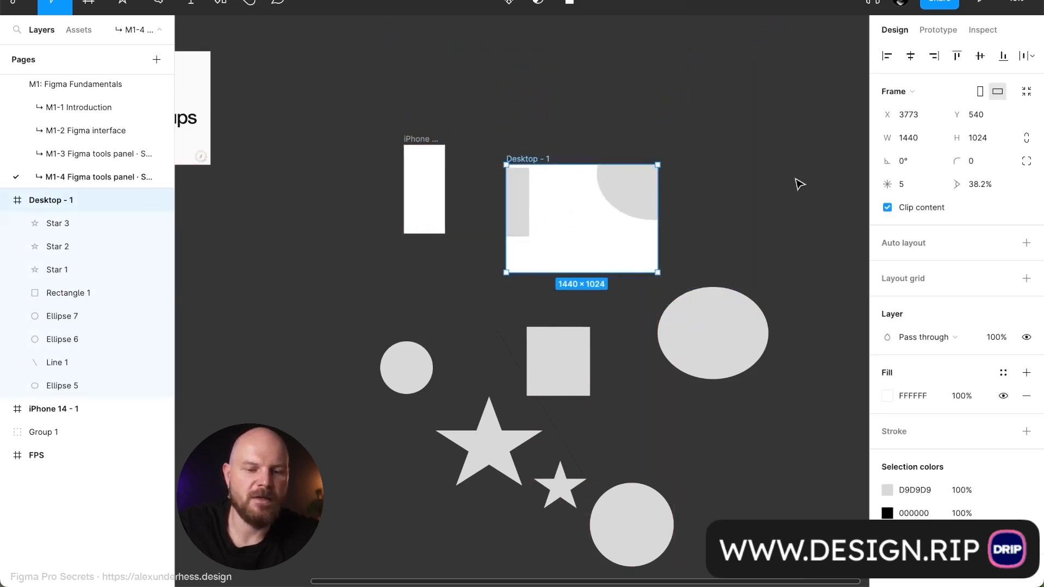
# Step: Turn off Clip content for the Desktop frame and move it up and right to about X 5213, Y -1666
pyautogui.click(884, 209)
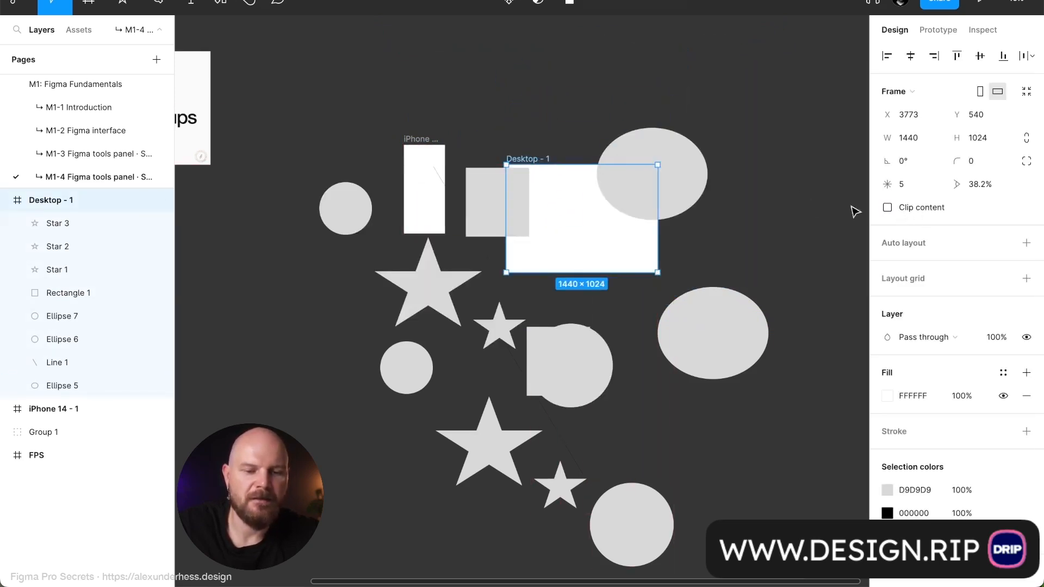
pyautogui.moveTo(558, 209); pyautogui.dragTo(721, 63)
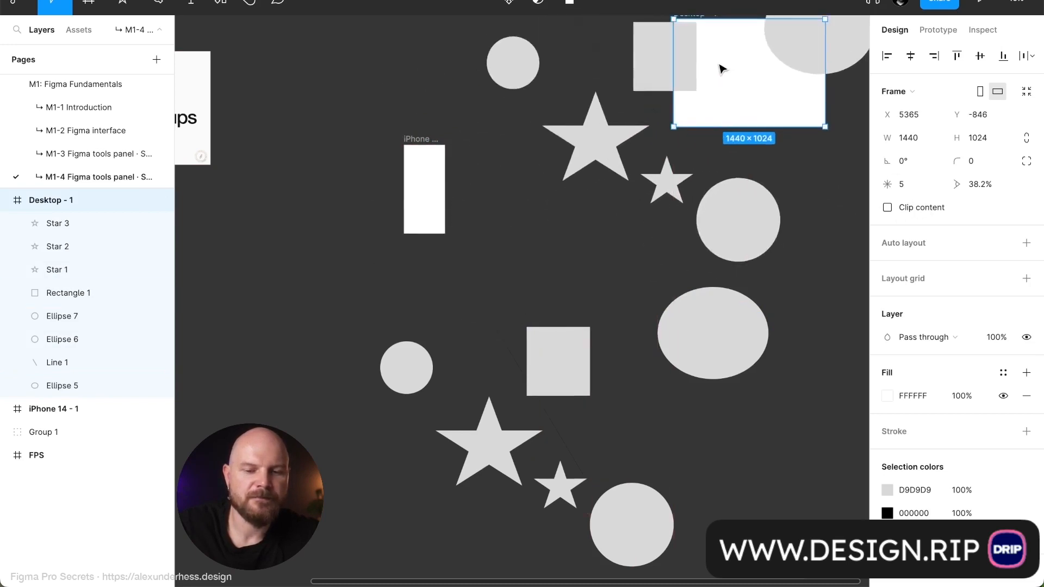
pyautogui.hscroll(5, 720, 65)
pyautogui.scroll(3, 720, 66)
pyautogui.moveTo(489, 211); pyautogui.dragTo(471, 141)
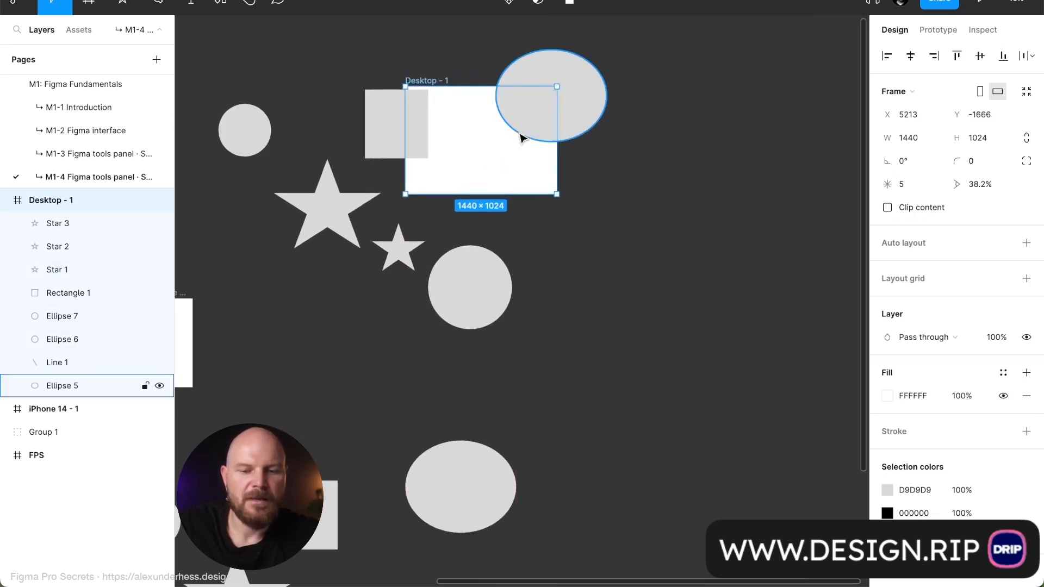
# Step: Move the ellipse, the square, one large star and the small star individually so they sit closer around the Desktop frame
pyautogui.click(545, 127)
pyautogui.moveTo(545, 127); pyautogui.dragTo(506, 155)
pyautogui.click(423, 139)
pyautogui.moveTo(423, 139); pyautogui.dragTo(452, 182)
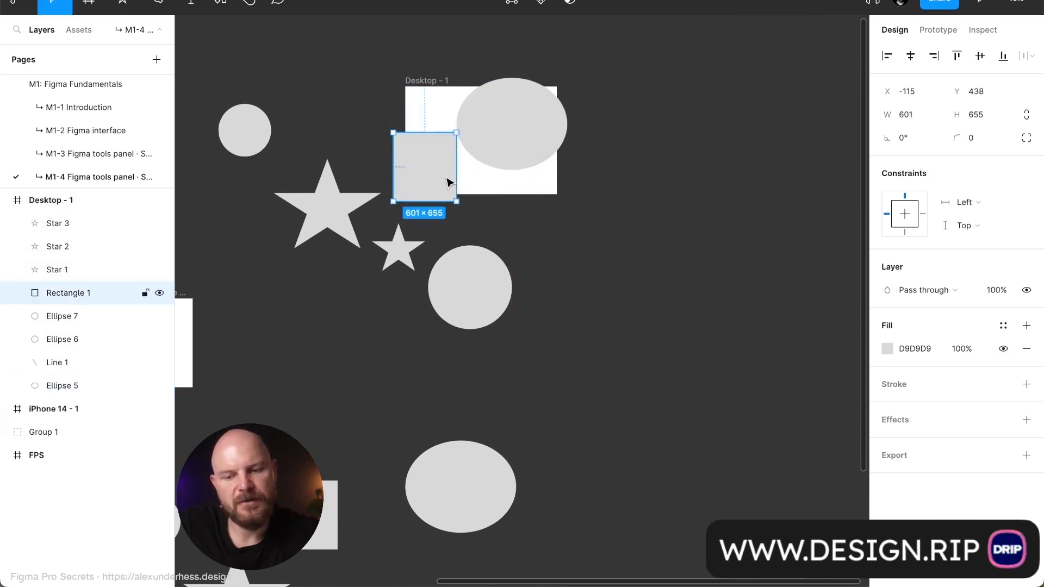
pyautogui.click(323, 198)
pyautogui.moveTo(323, 198); pyautogui.dragTo(384, 125)
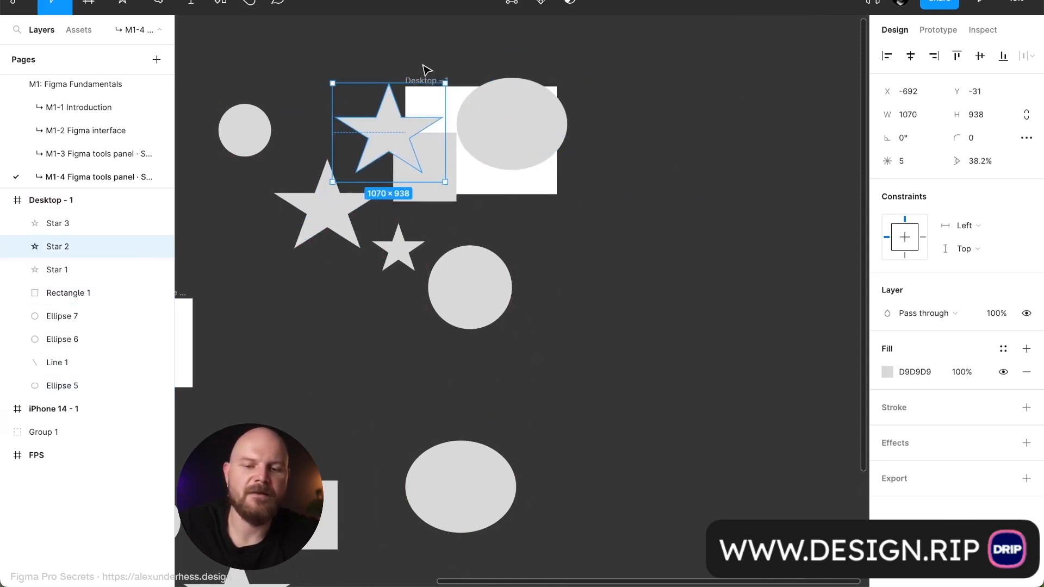
pyautogui.click(399, 248)
pyautogui.moveTo(398, 248); pyautogui.dragTo(476, 232)
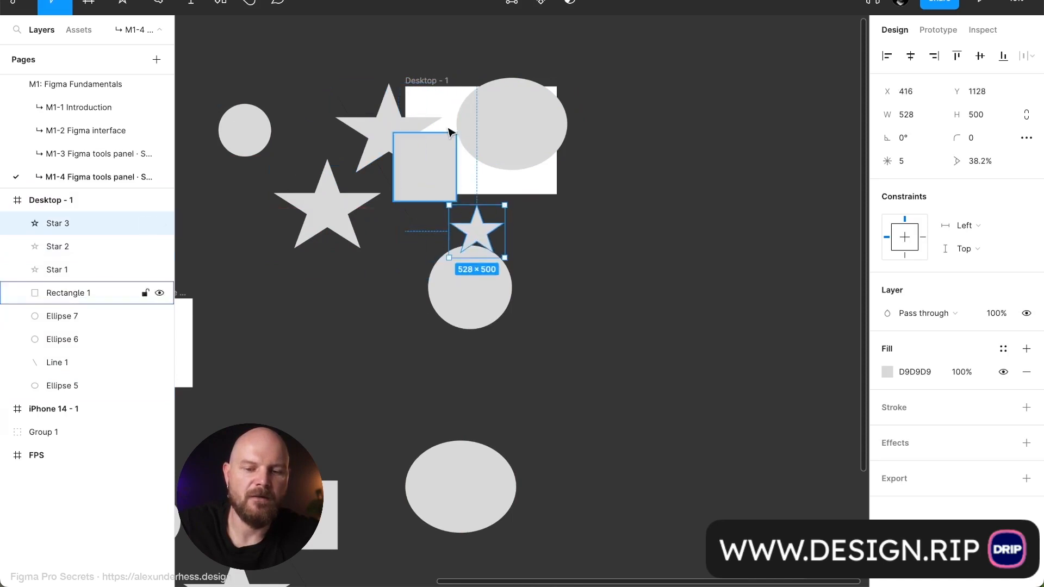
# Step: Shift the Desktop frame slightly down-left, and reposition the large circle, lower large star and small circle around it
pyautogui.click(438, 80)
pyautogui.moveTo(438, 104); pyautogui.dragTo(418, 138)
pyautogui.click(466, 303)
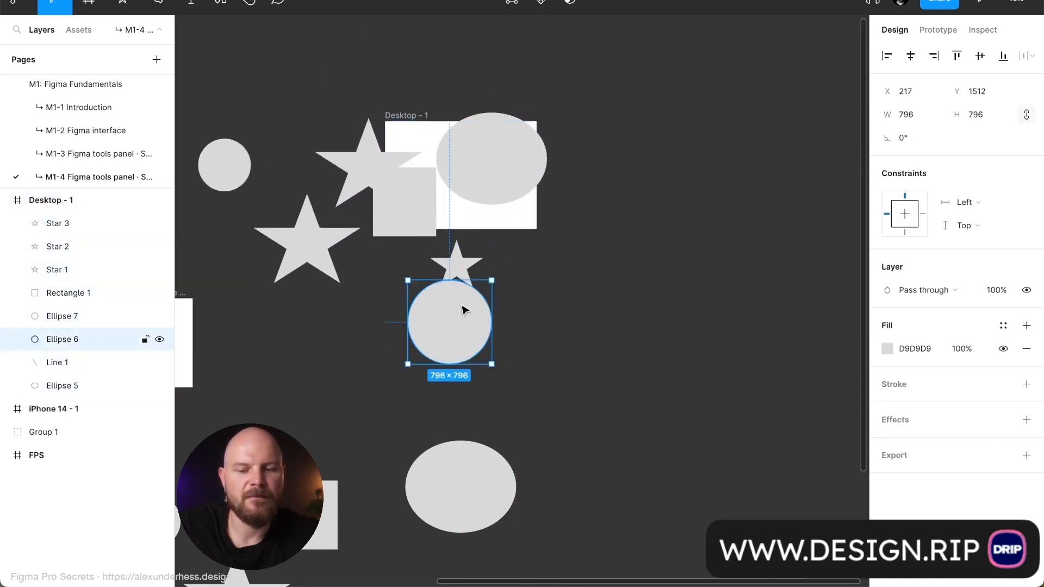
pyautogui.moveTo(466, 303); pyautogui.dragTo(545, 276)
pyautogui.click(309, 260)
pyautogui.moveTo(309, 260); pyautogui.dragTo(350, 316)
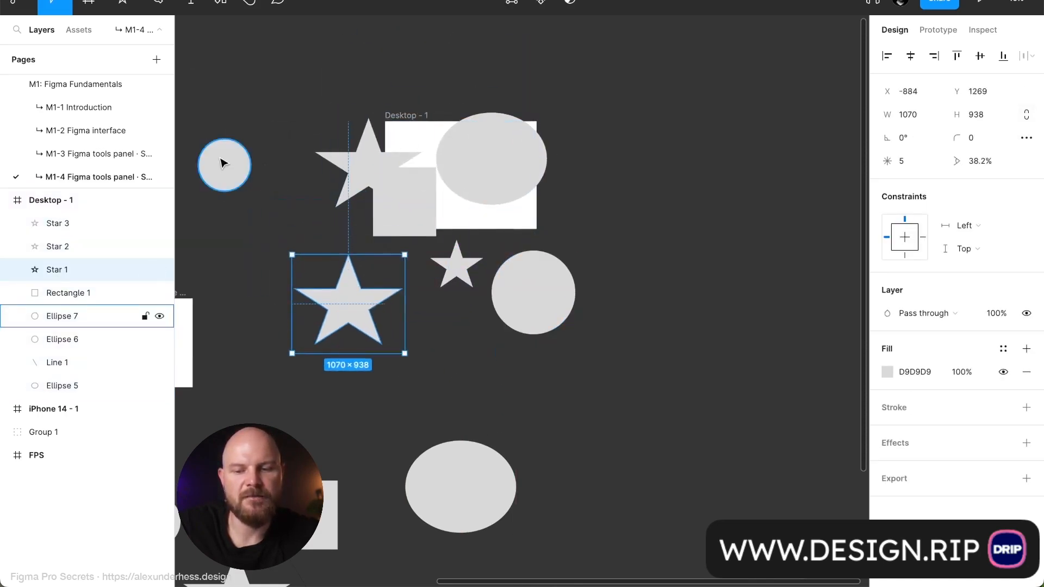
pyautogui.moveTo(222, 164); pyautogui.dragTo(280, 205)
# Step: Move the Desktop frame with its shapes back beside the iPhone frame, to about X 3527, Y 217
pyautogui.moveTo(409, 116); pyautogui.dragTo(391, 154)
pyautogui.scroll(-4, 390, 154)
pyautogui.hscroll(-4, 390, 155)
pyautogui.scroll(4, 646, 37)
pyautogui.hscroll(1, 646, 37)
pyautogui.moveTo(637, 93); pyautogui.dragTo(500, 223)
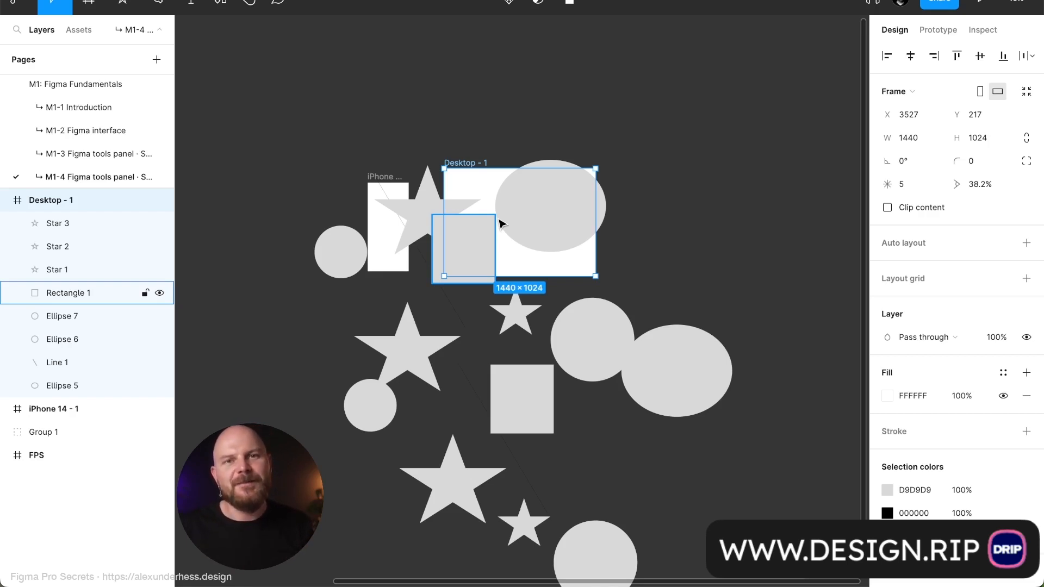
# Step: Select the large circle inside the frame, and move the separate shape group to about X 2458, Y 1923
pyautogui.click(604, 354)
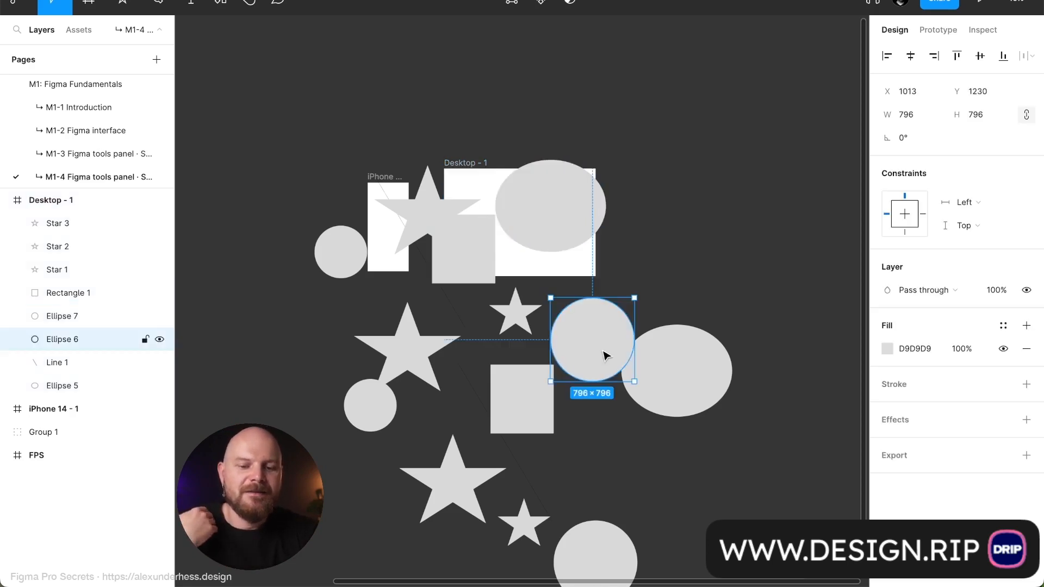
pyautogui.scroll(-2, 728, 453)
pyautogui.click(700, 303)
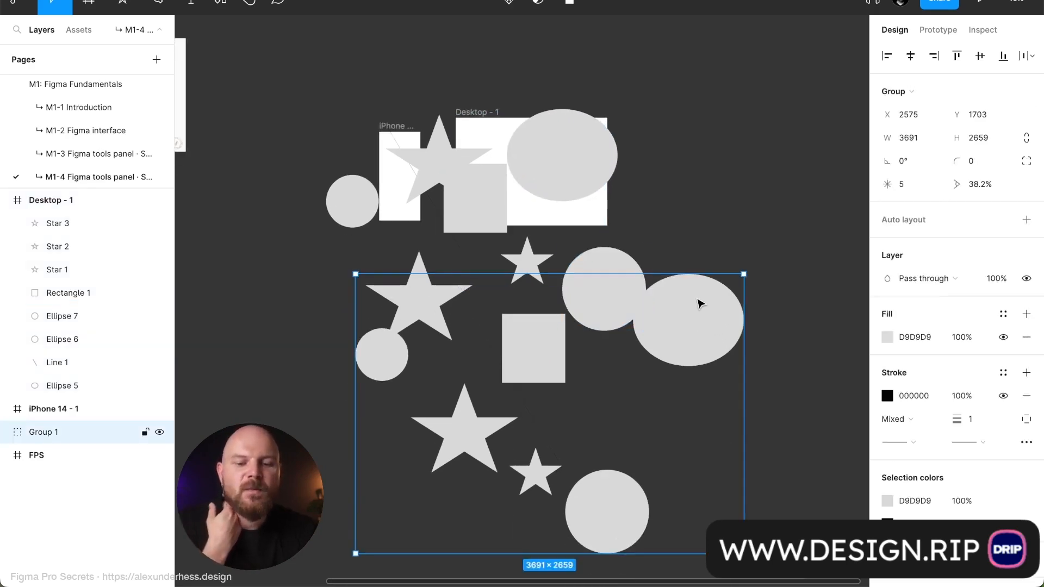
pyautogui.moveTo(700, 302); pyautogui.dragTo(659, 310)
pyautogui.scroll(-4, 660, 311)
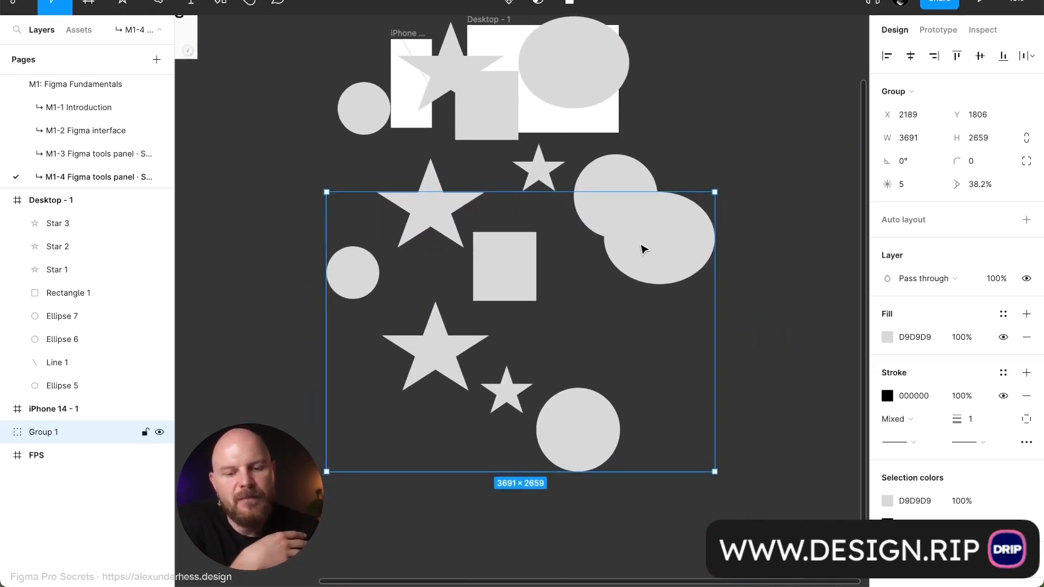
pyautogui.moveTo(640, 245); pyautogui.dragTo(670, 255)
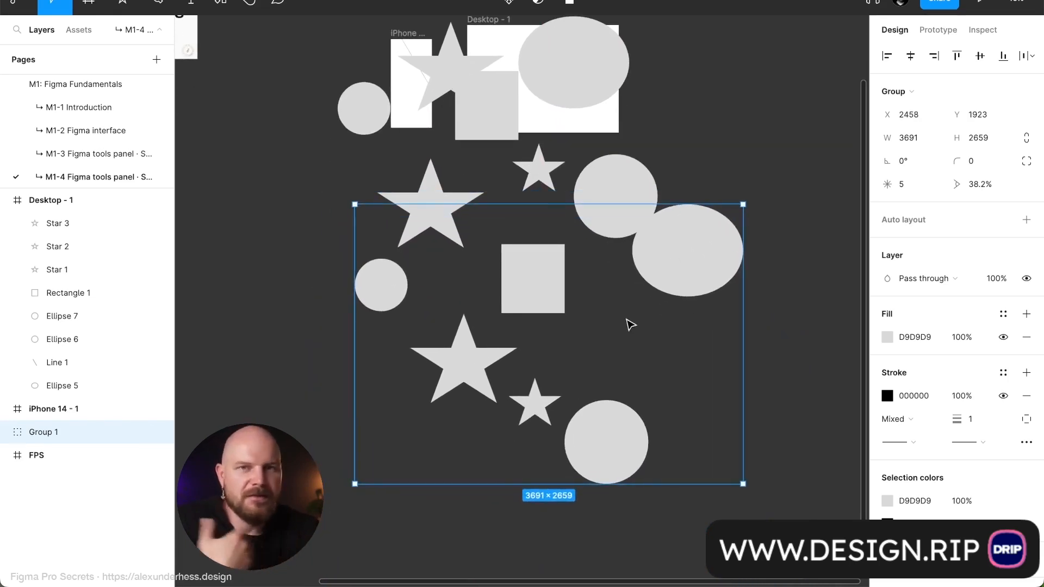
# Step: Delete the separate shape group and all the shapes inside the Desktop frame
pyautogui.moveTo(613, 431); pyautogui.dragTo(598, 336)
pyautogui.press('Delete')
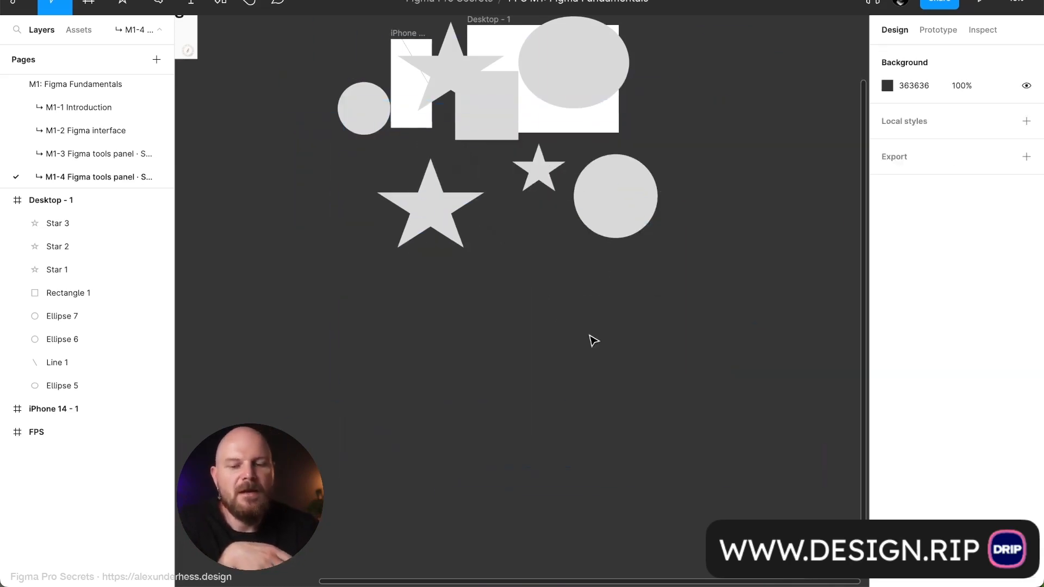
pyautogui.click(608, 189)
pyautogui.press('Delete')
pyautogui.scroll(3, 605, 196)
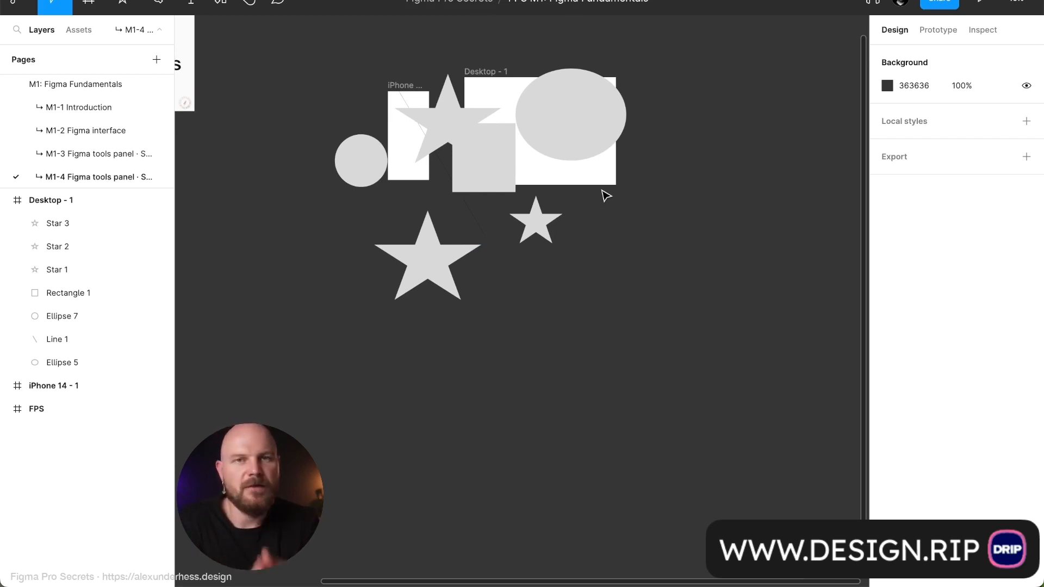
pyautogui.click(536, 222)
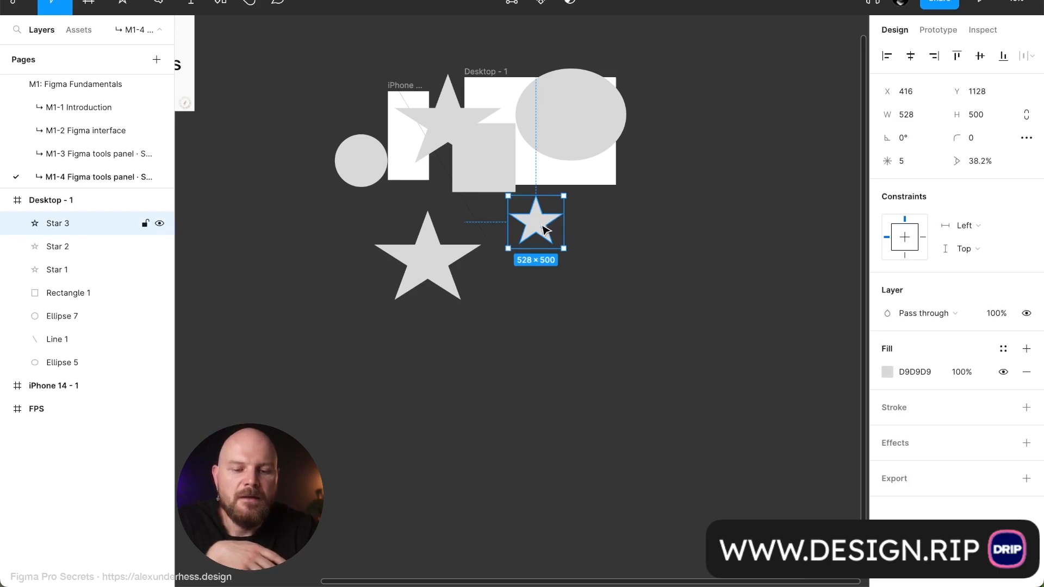
pyautogui.press('Delete')
pyautogui.click(587, 135)
pyautogui.hotkey('ctrl', 'a')
pyautogui.press('Delete')
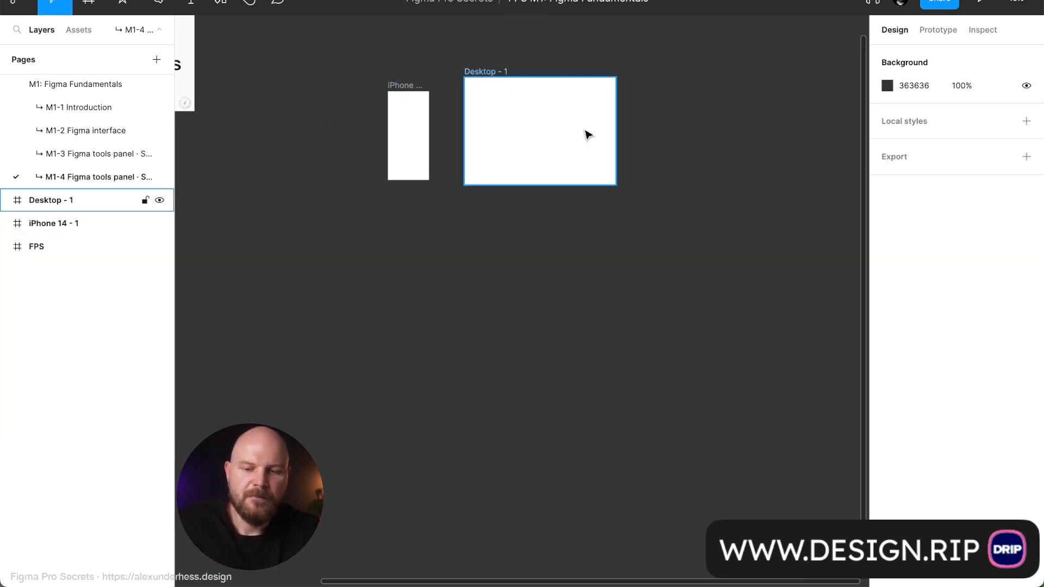
# Step: Delete the empty iPhone 14 and Desktop frames
pyautogui.scroll(2, 564, 112)
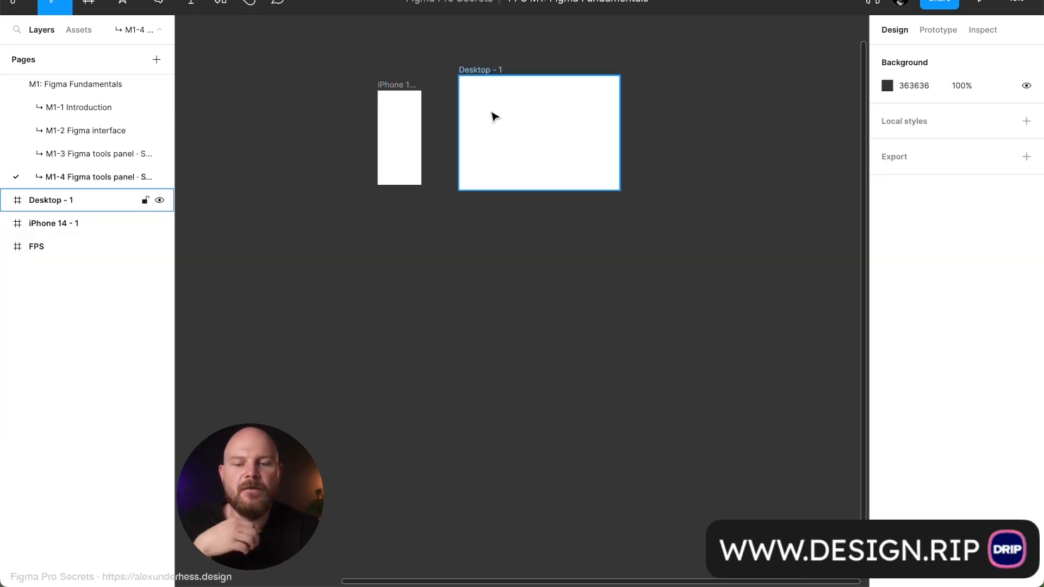
pyautogui.scroll(5, 494, 116)
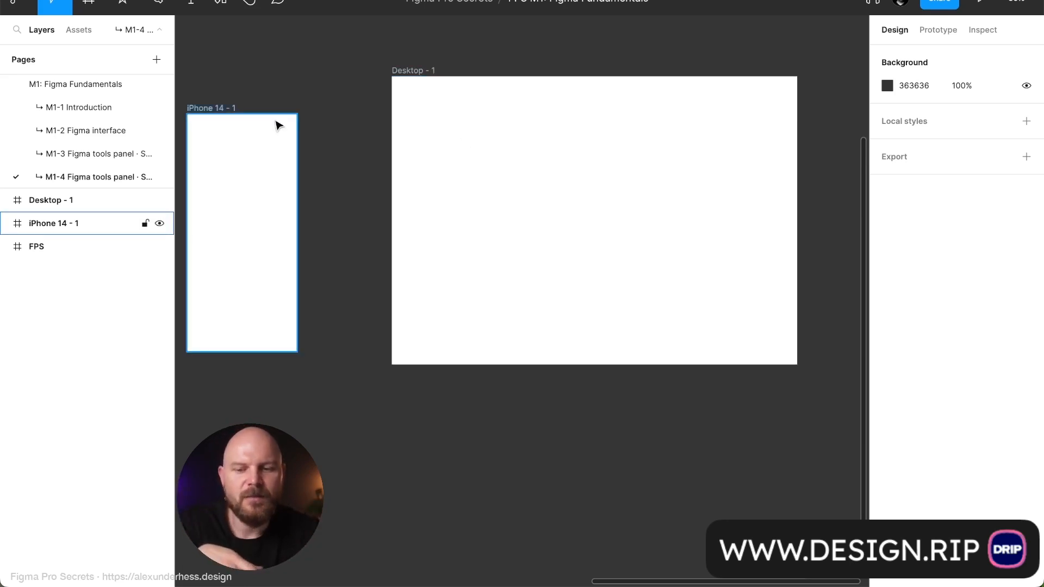
pyautogui.click(212, 119)
pyautogui.press('Delete')
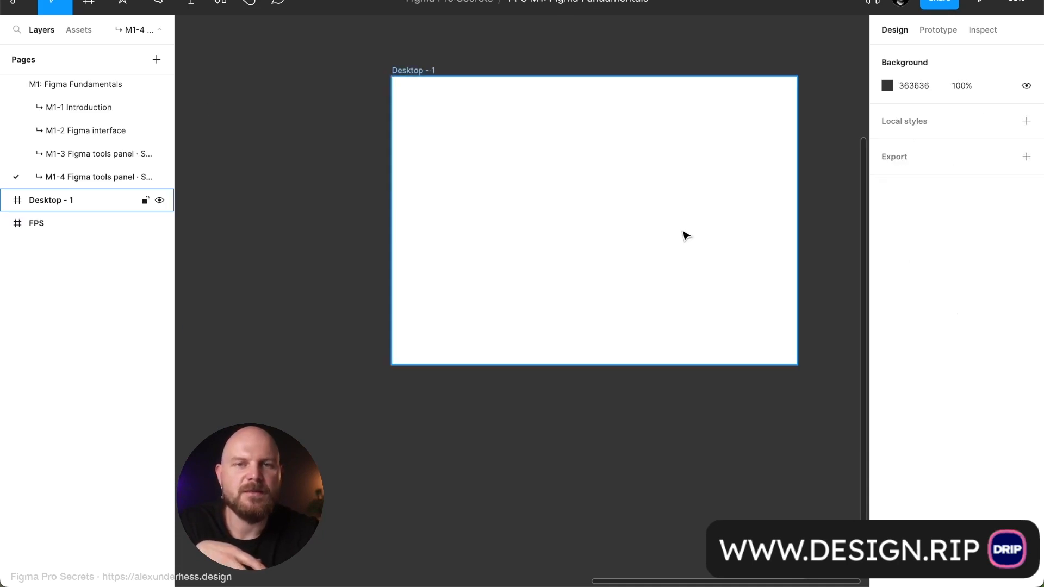
pyautogui.scroll(3, 683, 233)
pyautogui.click(534, 223)
pyautogui.press('Delete')
# Step: Draw a new custom frame about 1615 × 1149 on the empty canvas
pyautogui.press('f')
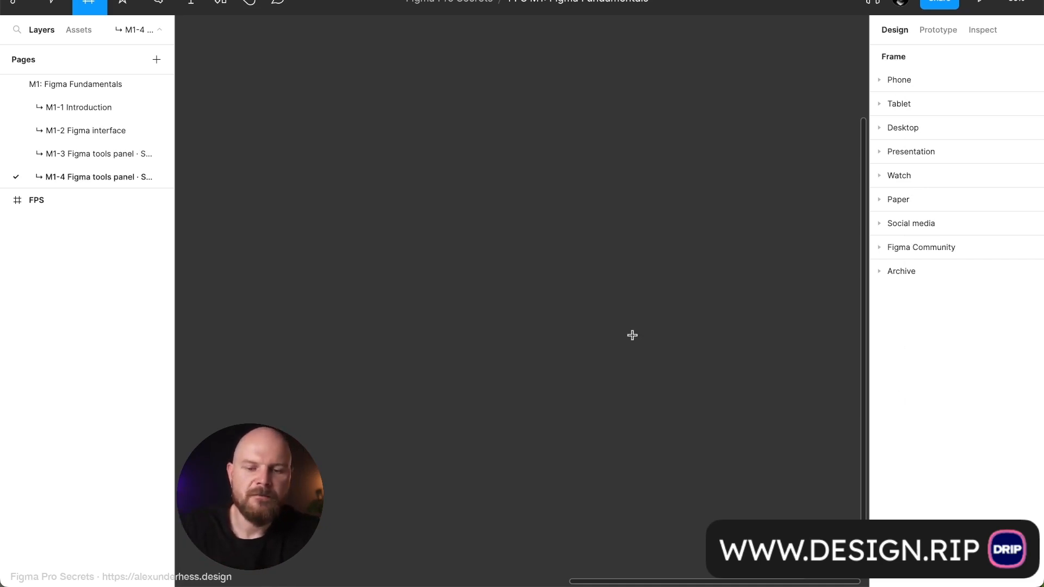
pyautogui.moveTo(252, 123); pyautogui.dragTo(708, 446)
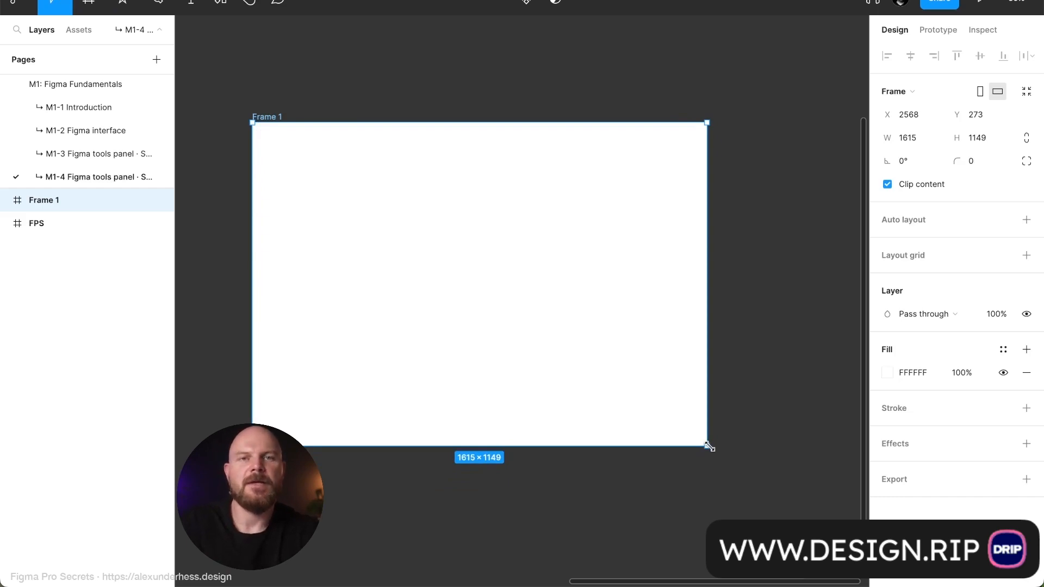
# Step: Draw a rectangle about 368 × 328 in the frame's upper-left area, and delete the extra circle drawn beside it
pyautogui.hscroll(-3, 457, 288)
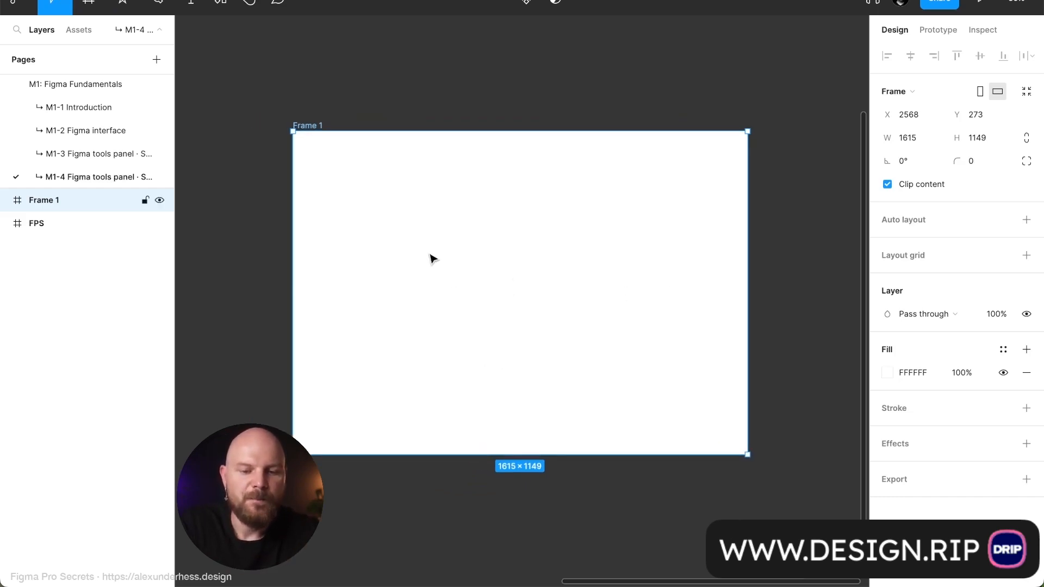
pyautogui.press('r')
pyautogui.moveTo(342, 164)
pyautogui.mouseDown()
pyautogui.moveTo(380, 214)
pyautogui.moveTo(582, 343)
pyautogui.moveTo(588, 240)
pyautogui.mouseUp()
pyautogui.press('o')
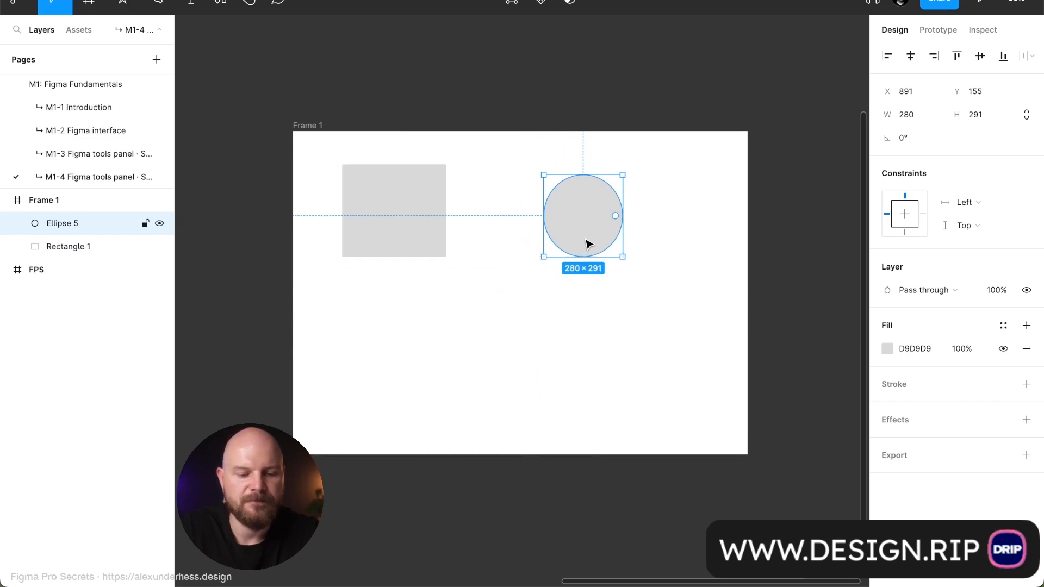
pyautogui.press('Delete')
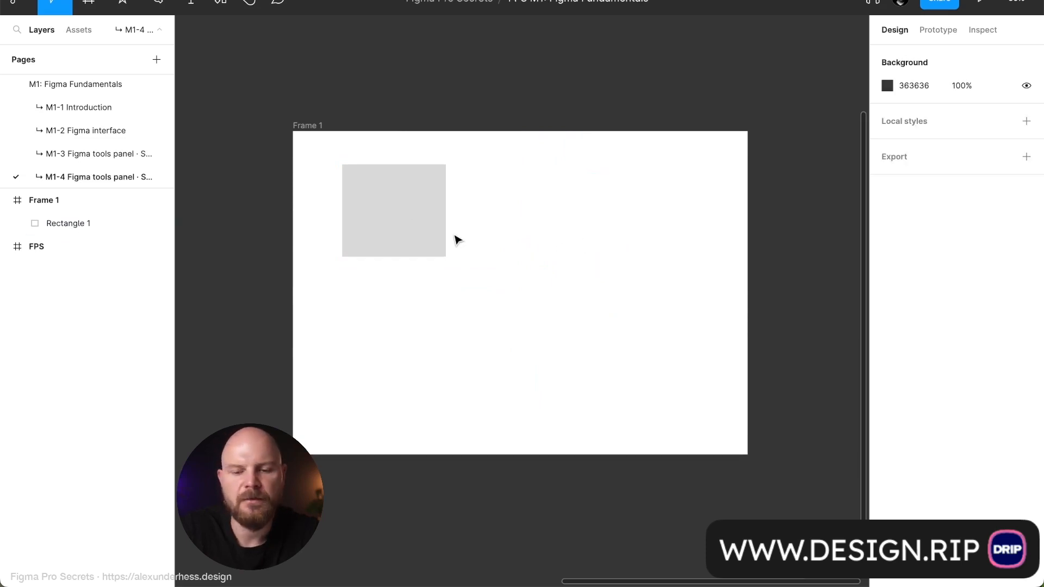
# Step: Resize the frame from its right and bottom edges to about 917 × 1308, and widen it to about 1527
pyautogui.click(408, 217)
pyautogui.click(313, 127)
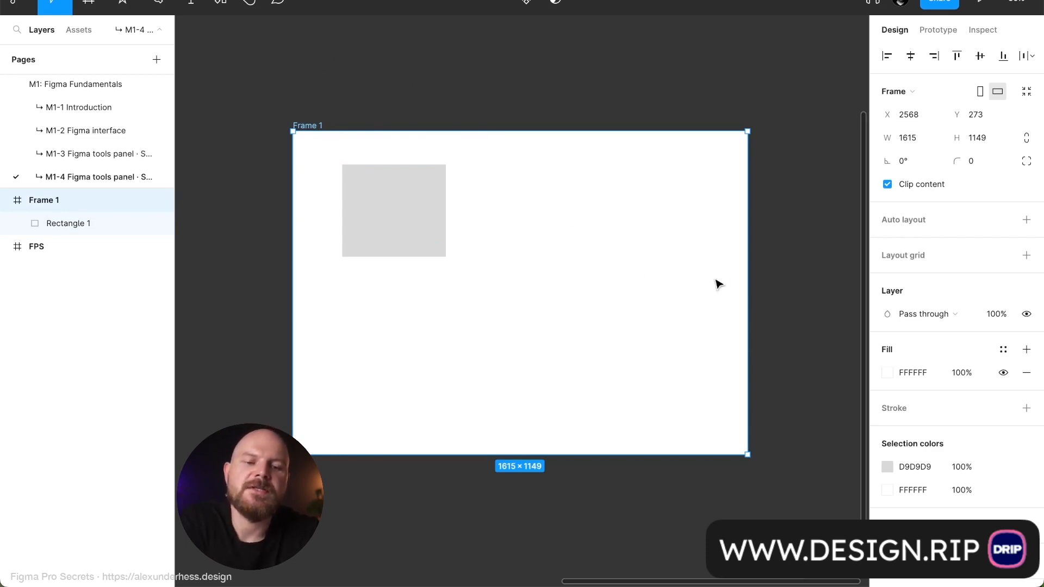
pyautogui.moveTo(748, 276); pyautogui.dragTo(551, 279)
pyautogui.moveTo(517, 462); pyautogui.dragTo(509, 514)
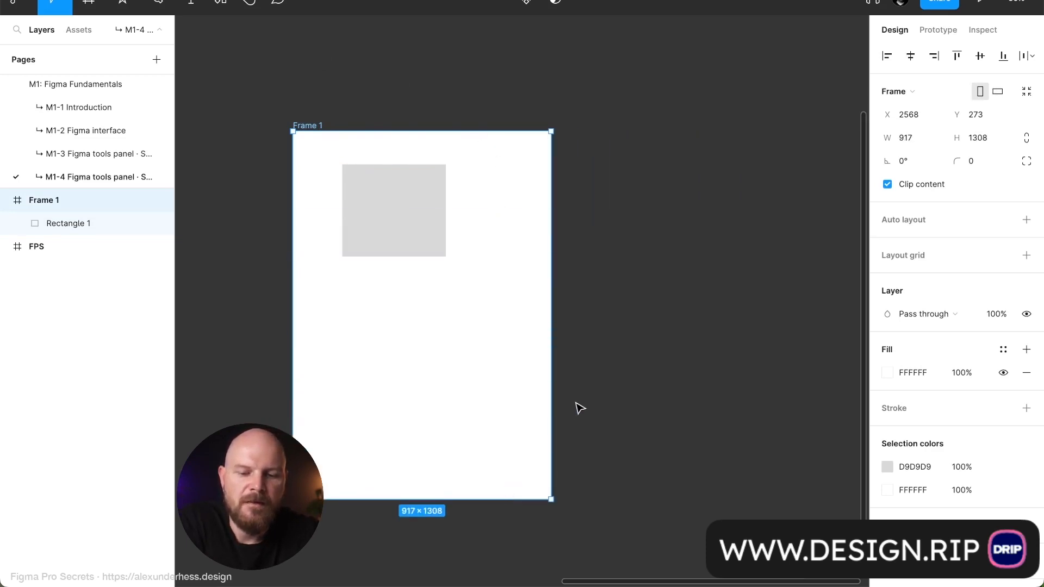
pyautogui.moveTo(549, 393); pyautogui.dragTo(723, 378)
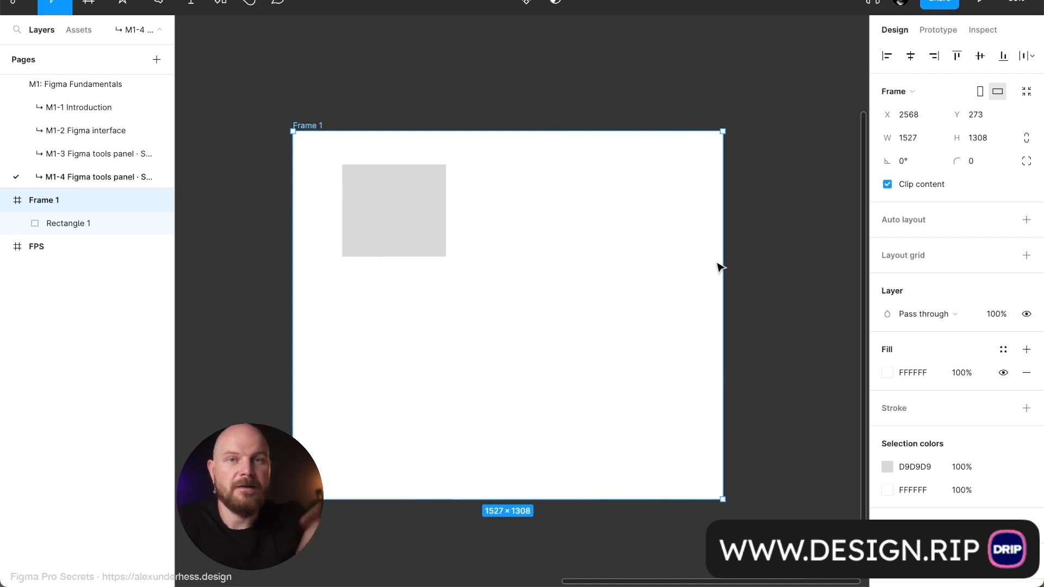
# Step: Resize the frame from all four edges to about 1393 × 973, with its origin at about X 3258, Y 603
pyautogui.moveTo(587, 133); pyautogui.dragTo(587, 241)
pyautogui.moveTo(512, 239)
pyautogui.mouseDown()
pyautogui.moveTo(518, 65)
pyautogui.moveTo(510, 223)
pyautogui.mouseUp()
pyautogui.moveTo(291, 332); pyautogui.dragTo(953, 346)
pyautogui.hscroll(5, 690, 375)
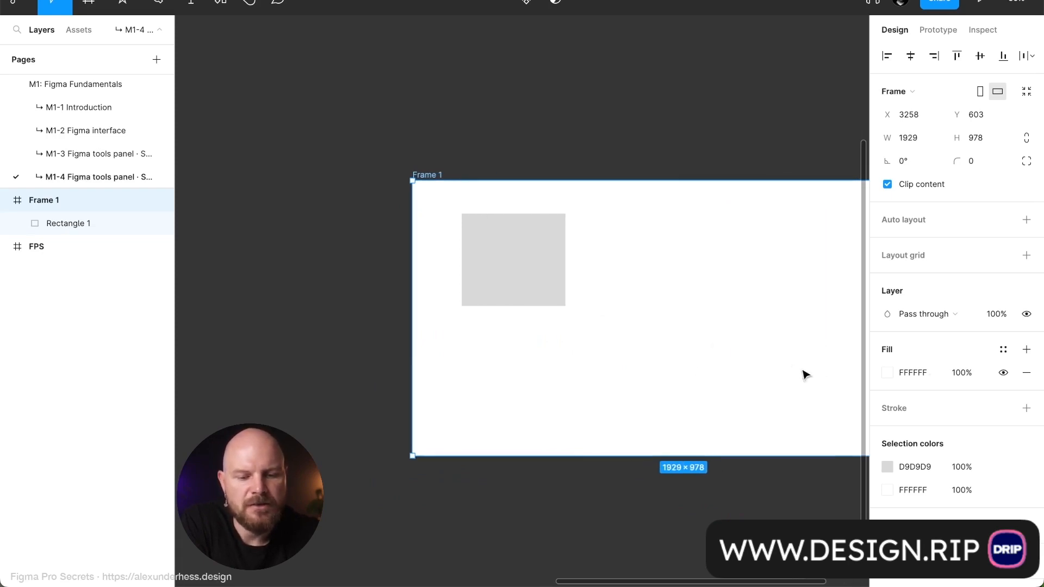
pyautogui.hscroll(3, 816, 375)
pyautogui.scroll(-2, 816, 375)
pyautogui.moveTo(730, 356)
pyautogui.mouseDown()
pyautogui.moveTo(729, 494)
pyautogui.moveTo(718, 347)
pyautogui.mouseUp()
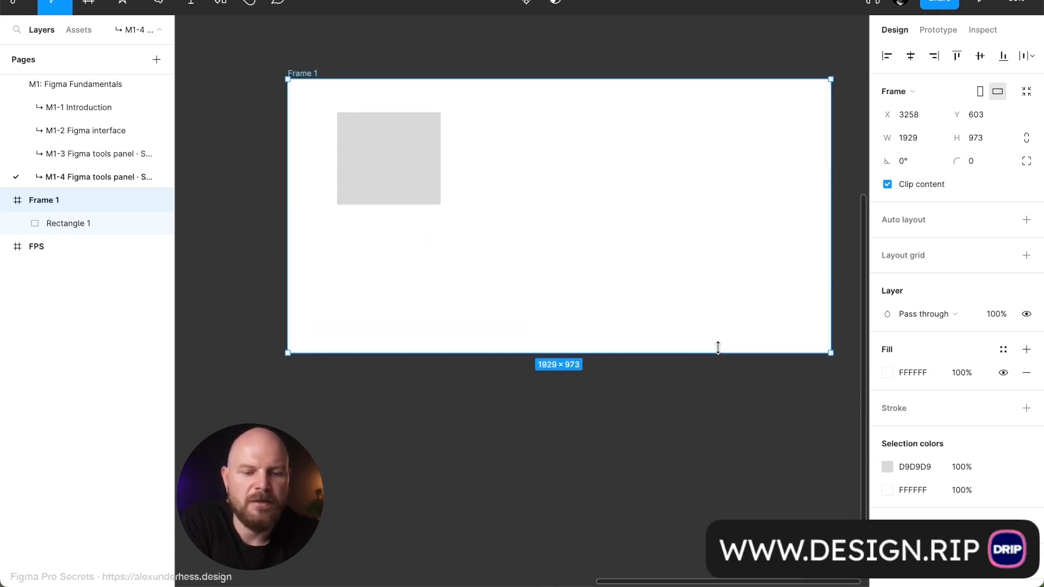
pyautogui.moveTo(830, 281); pyautogui.dragTo(681, 282)
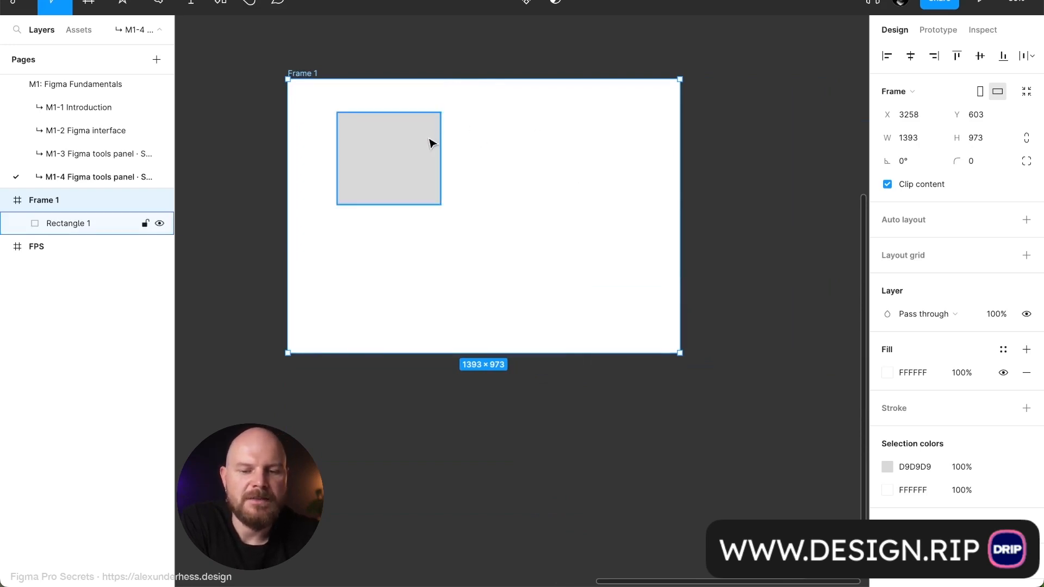
# Step: Select the rectangle inside the frame to examine its constraints, and reselect the frame
pyautogui.click(415, 172)
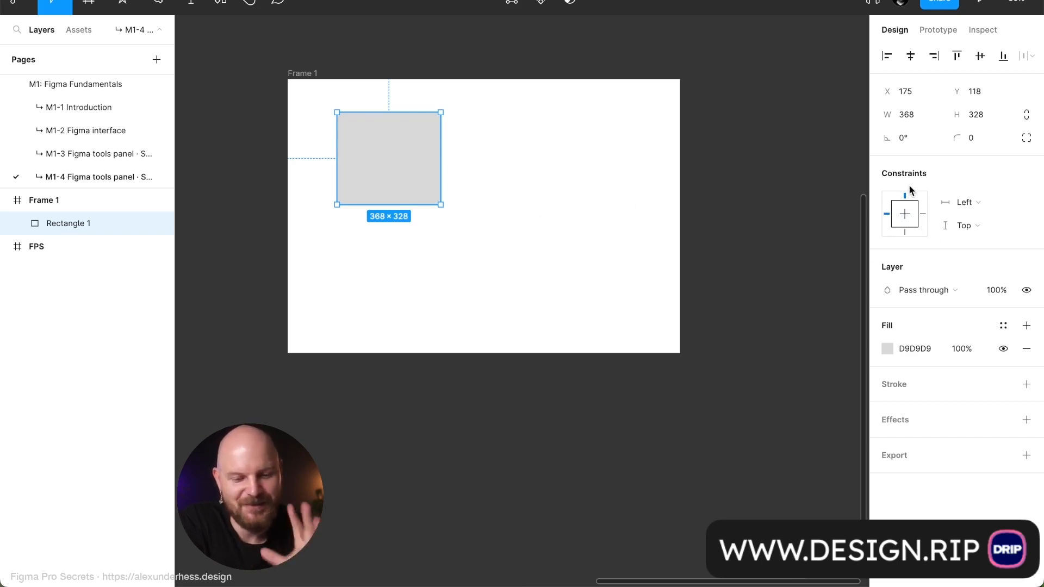
pyautogui.click(311, 73)
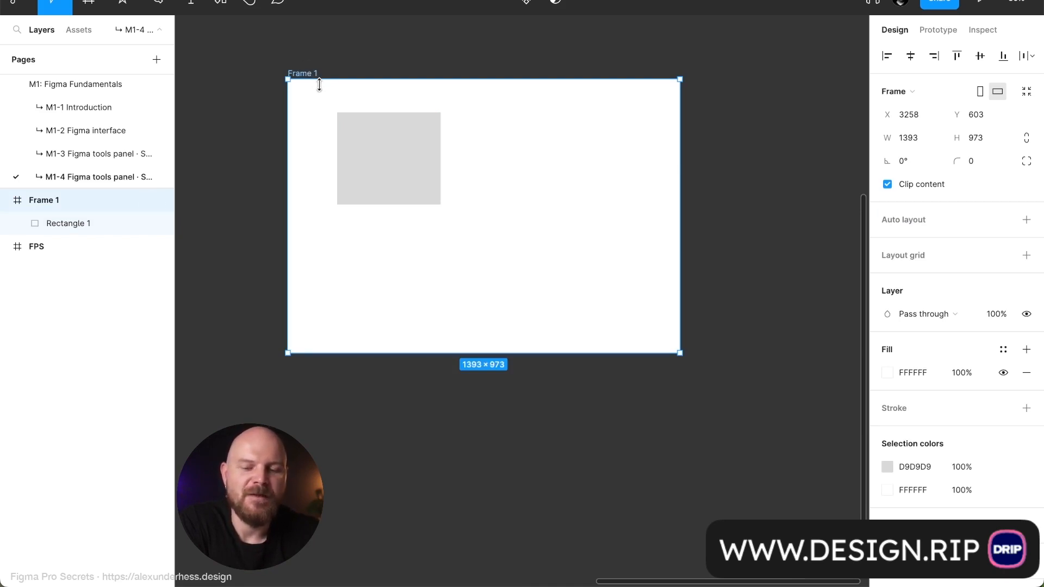
pyautogui.scroll(2, 321, 87)
pyautogui.hscroll(-2, 321, 87)
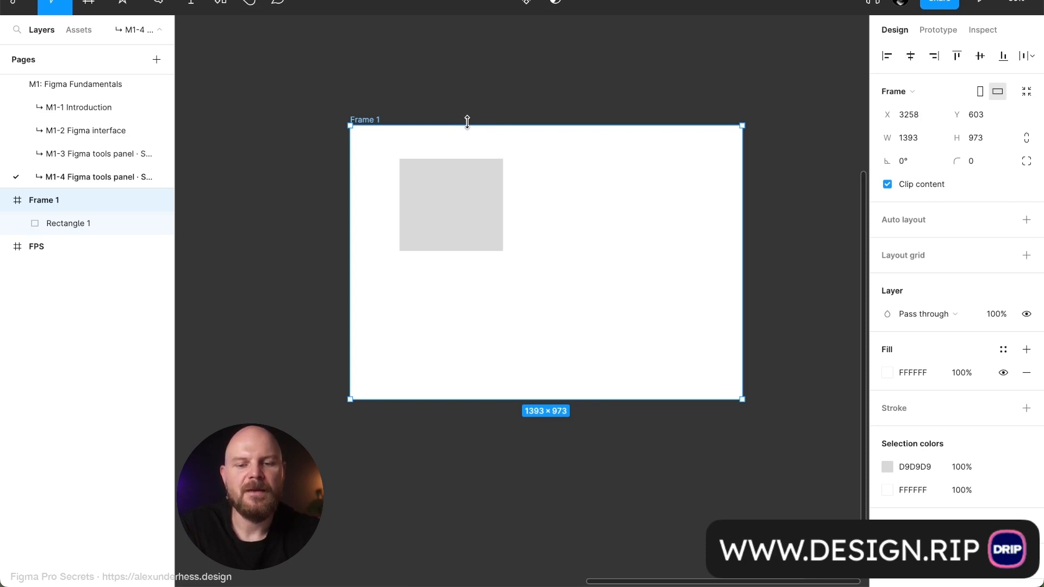
# Step: Resize the frame from its top edge, left edge and lower-right corner to about 1308 × 1125, keeping the rectangle in place
pyautogui.moveTo(468, 118); pyautogui.dragTo(486, 84)
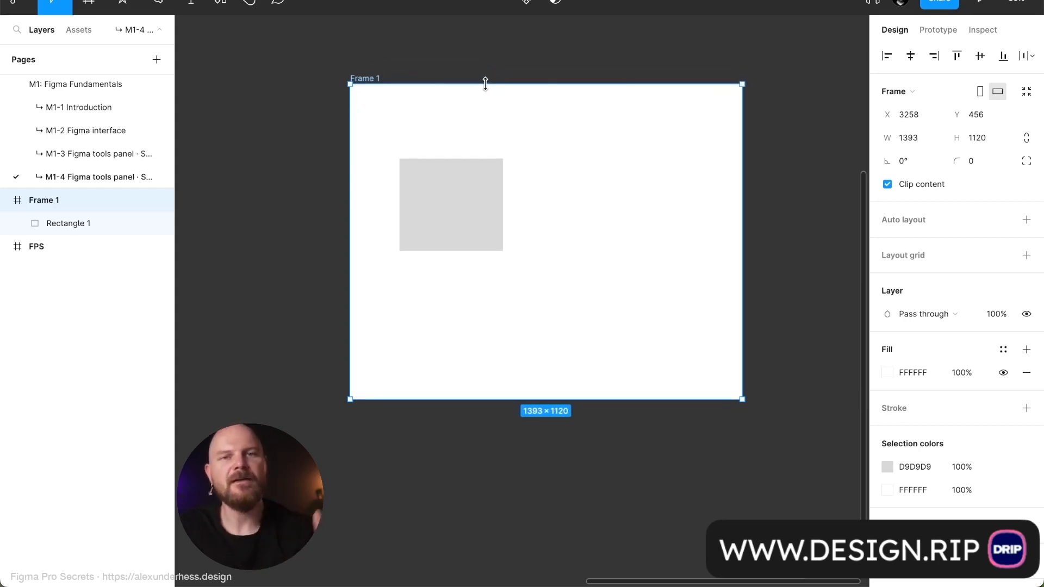
pyautogui.moveTo(350, 181); pyautogui.dragTo(321, 207)
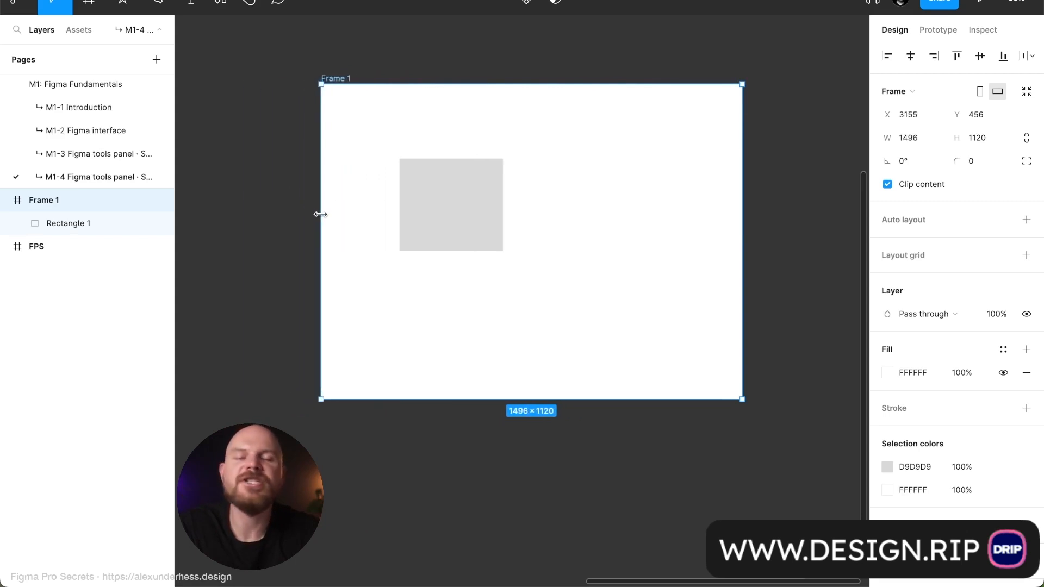
pyautogui.moveTo(739, 400); pyautogui.dragTo(689, 401)
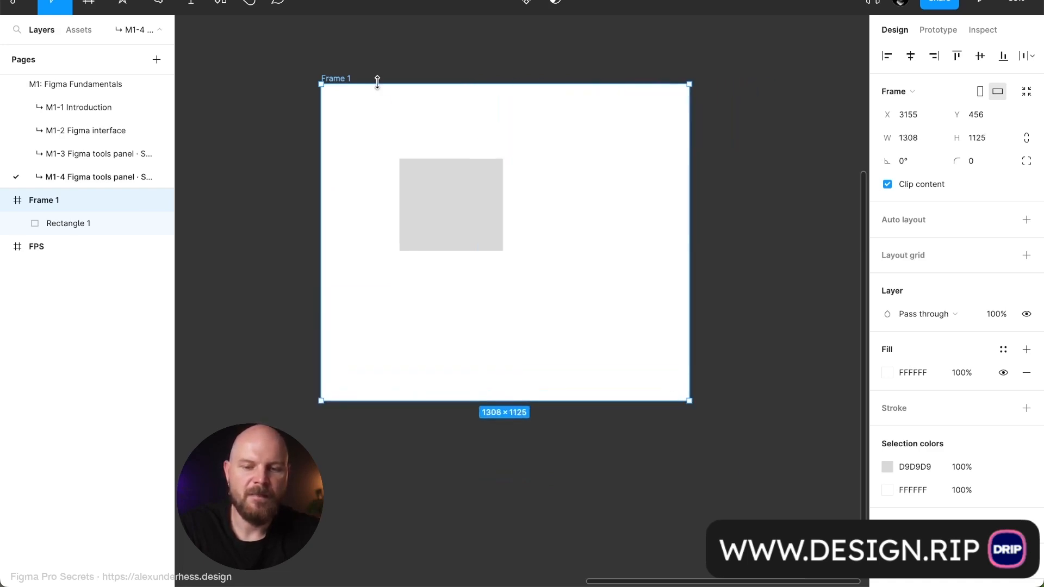
# Step: Shrink the frame to about 1281 × 1025 while keeping the rectangle in place
pyautogui.moveTo(329, 93); pyautogui.dragTo(326, 148)
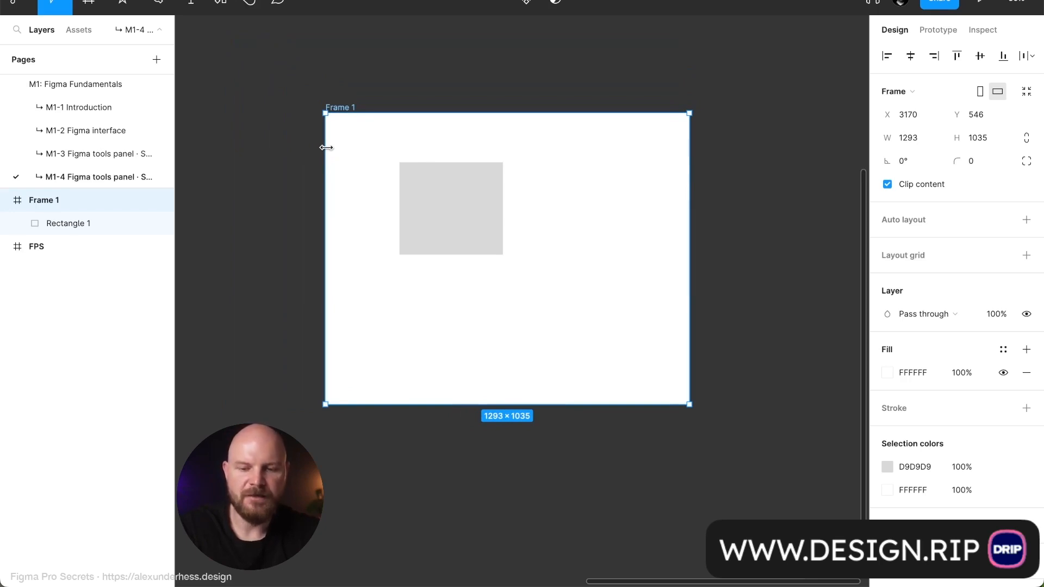
pyautogui.moveTo(323, 120); pyautogui.dragTo(354, 223)
pyautogui.moveTo(325, 224); pyautogui.dragTo(324, 223)
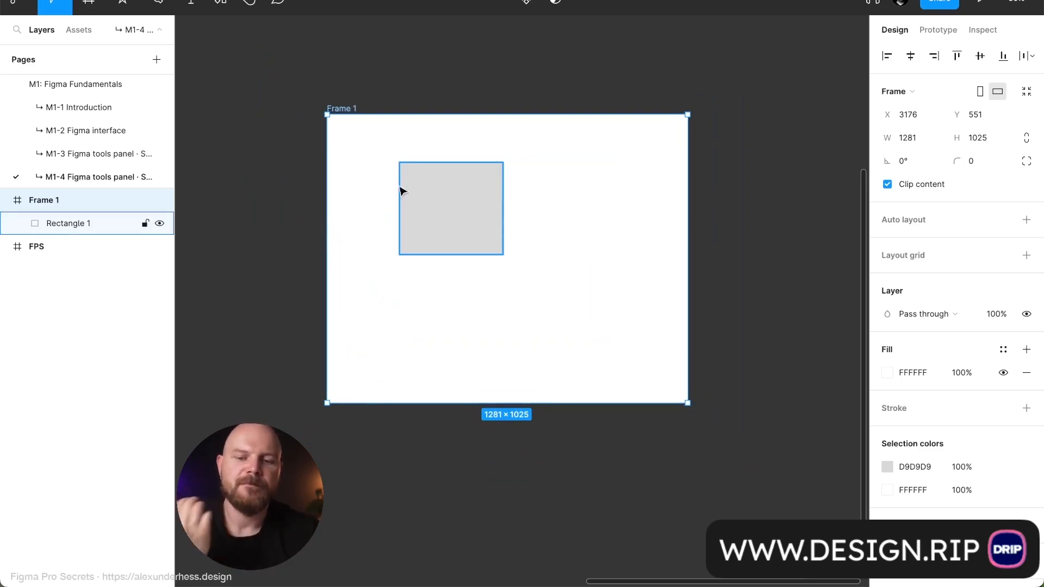
# Step: Widen the frame from its left edge to about 1485 × 1025
pyautogui.hscroll(-2, 323, 194)
pyautogui.scroll(-1, 323, 193)
pyautogui.moveTo(355, 183); pyautogui.dragTo(308, 250)
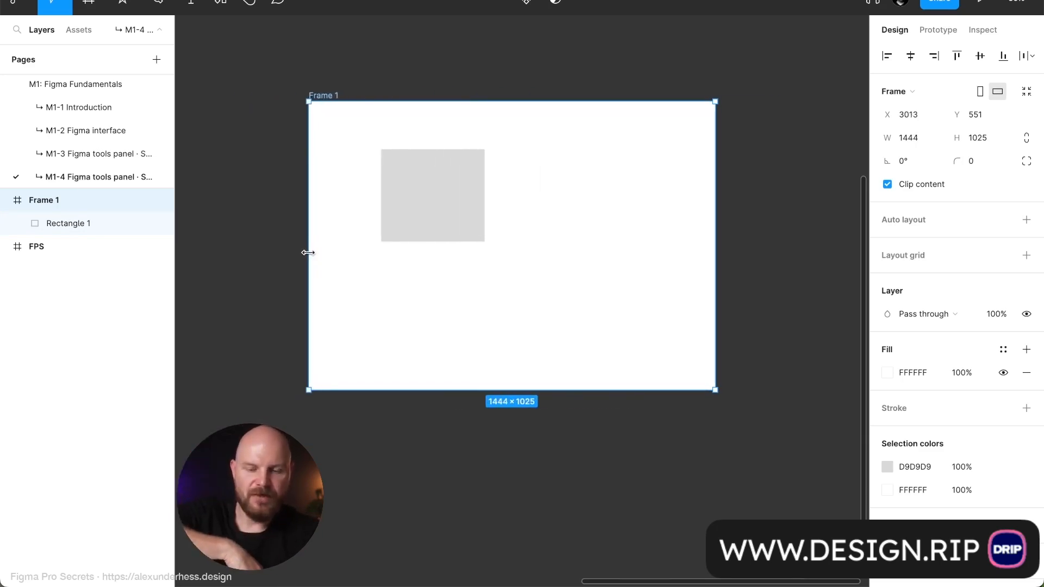
pyautogui.moveTo(308, 253)
pyautogui.mouseDown()
pyautogui.moveTo(281, 251)
pyautogui.moveTo(365, 258)
pyautogui.moveTo(296, 256)
pyautogui.mouseUp()
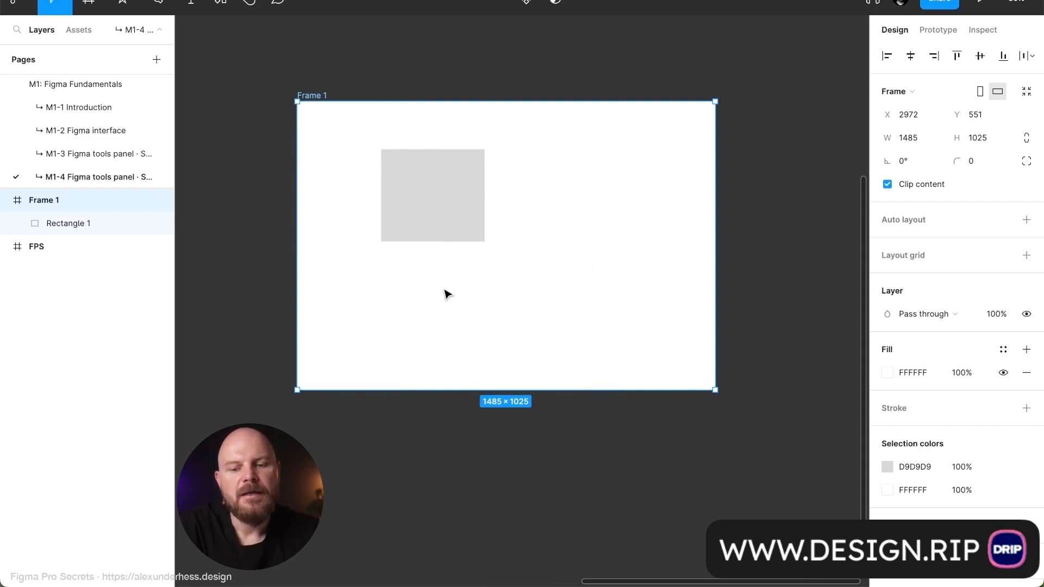
# Step: Draw a circle and a tall rectangle about 335 × 636 side by side on the canvas below the frame
pyautogui.scroll(-5, 444, 291)
pyautogui.press('o')
pyautogui.moveTo(392, 328)
pyautogui.mouseDown()
pyautogui.moveTo(449, 425)
pyautogui.moveTo(517, 478)
pyautogui.mouseUp()
pyautogui.press('r')
pyautogui.scroll(-6, 520, 475)
pyautogui.moveTo(546, 188); pyautogui.dragTo(640, 367)
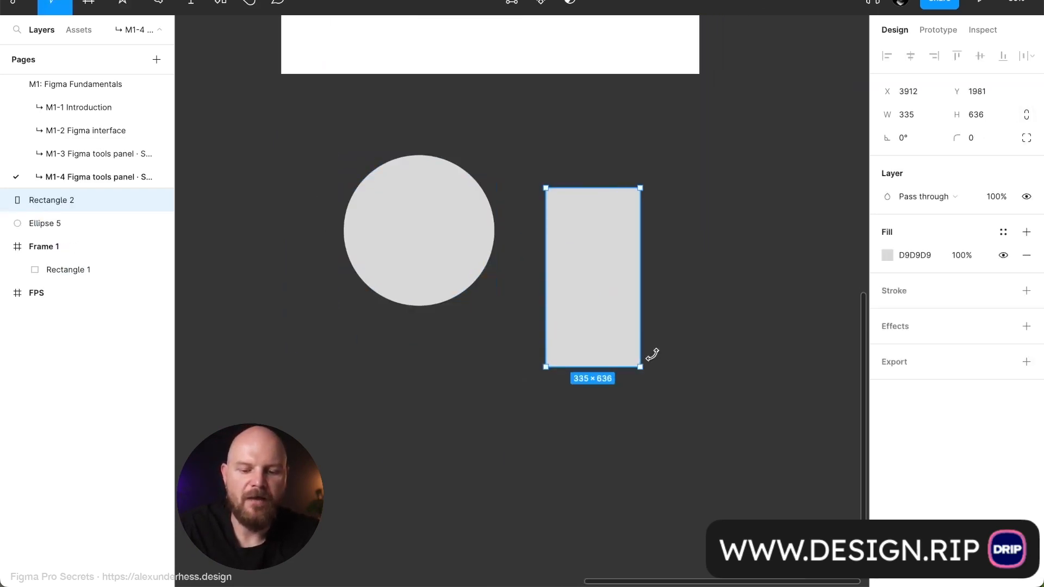
# Step: Draw another rectangle about 730 × 912 directly below the circle
pyautogui.press('r')
pyautogui.moveTo(593, 269); pyautogui.dragTo(490, 398)
pyautogui.moveTo(612, 301); pyautogui.dragTo(480, 422)
pyautogui.hotkey('shift', '1')
pyautogui.scroll(-2, 480, 423)
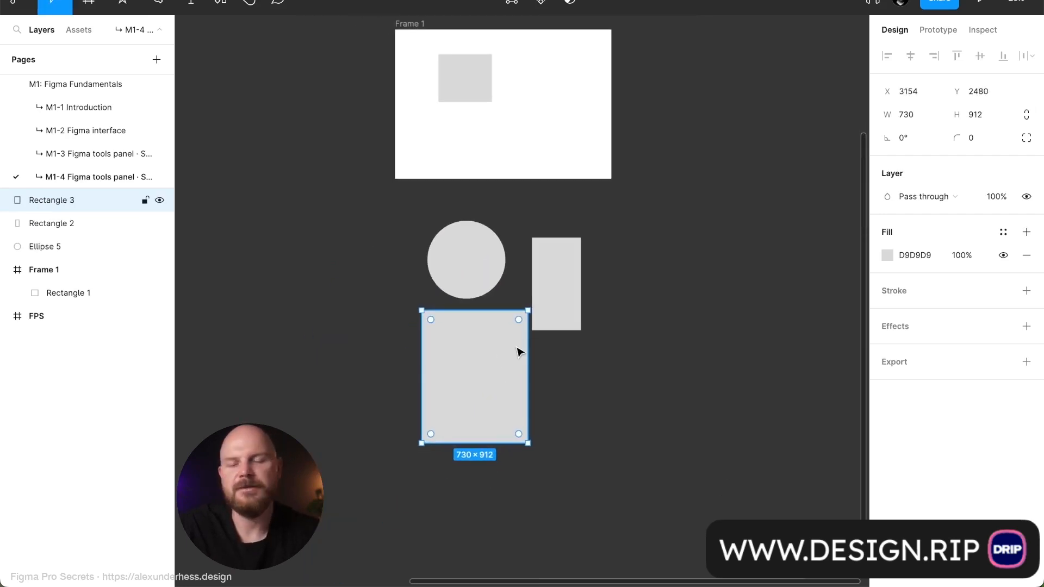
# Step: Wrap the circle and the two loose rectangles in a new frame using Frame selection
pyautogui.moveTo(363, 216)
pyautogui.mouseDown()
pyautogui.moveTo(729, 560)
pyautogui.moveTo(696, 483)
pyautogui.mouseUp()
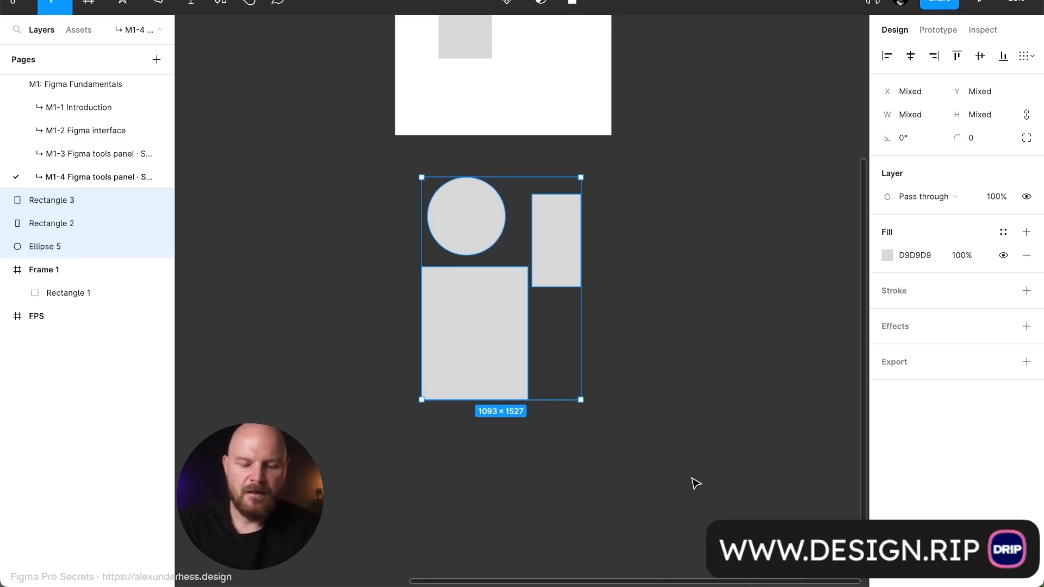
pyautogui.rightClick(465, 279)
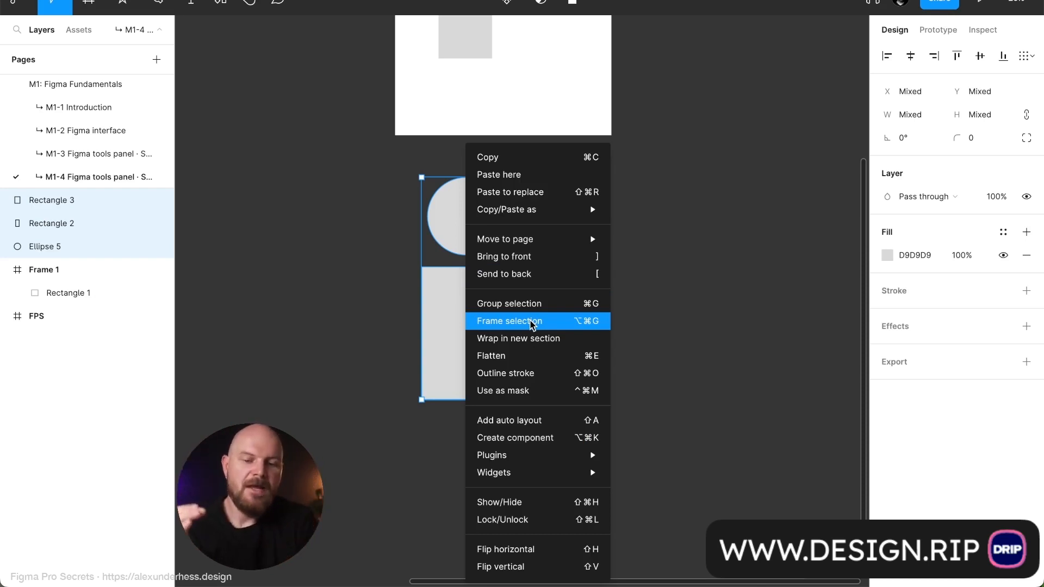
pyautogui.click(605, 321)
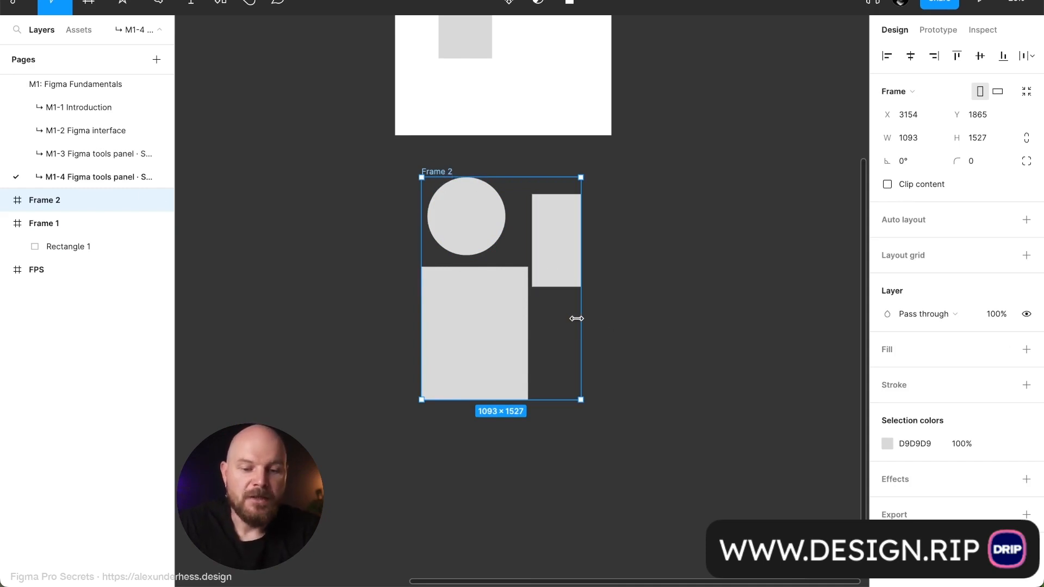
# Step: Enlarge the new frame around its shapes to about 1909 × 1961, and move it to about X 2861, Y 1981
pyautogui.moveTo(577, 319); pyautogui.dragTo(641, 318)
pyautogui.moveTo(587, 400); pyautogui.dragTo(593, 435)
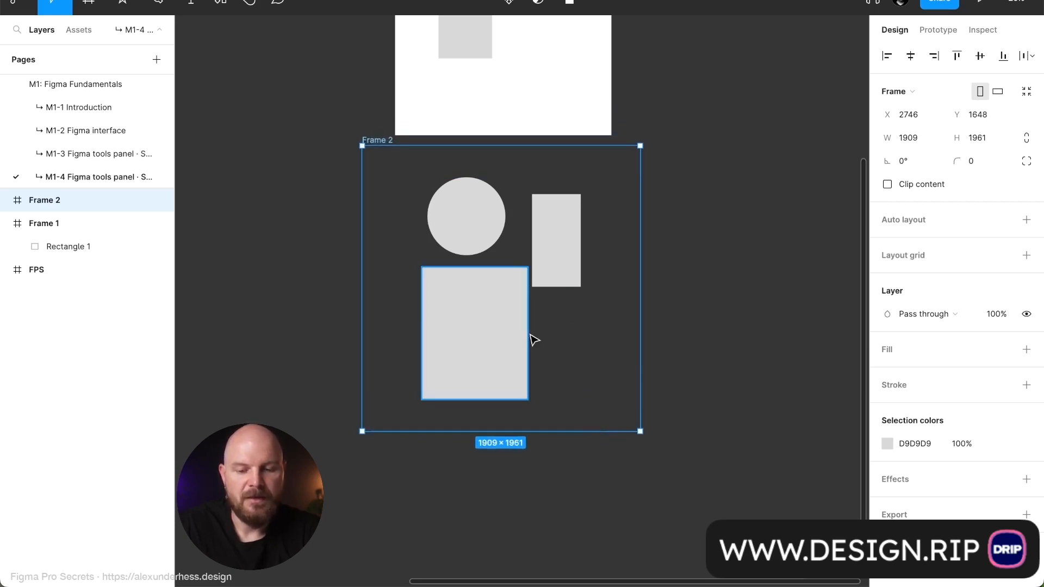
pyautogui.moveTo(462, 218); pyautogui.dragTo(503, 261)
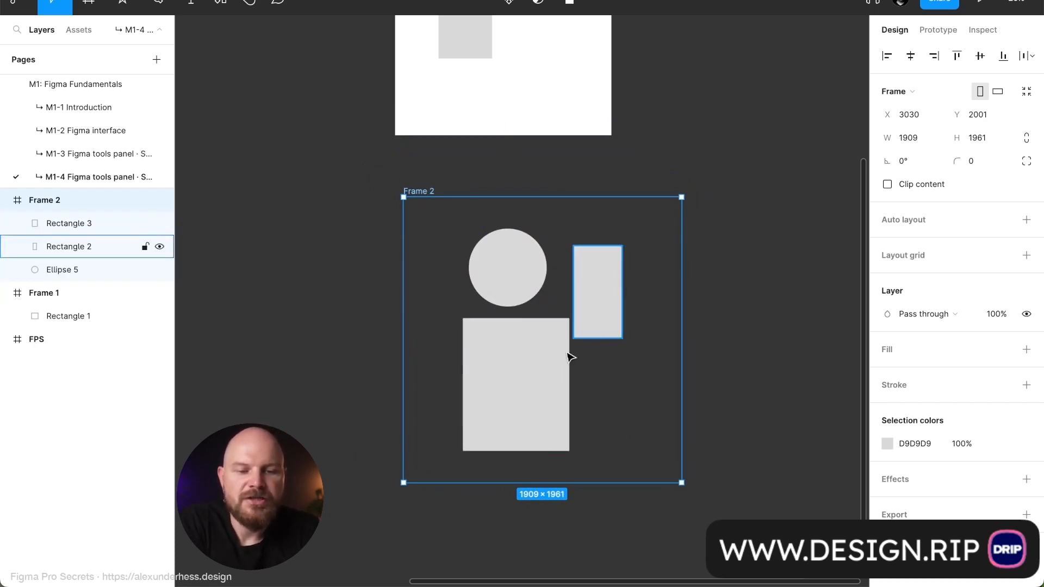
pyautogui.moveTo(549, 310); pyautogui.dragTo(522, 305)
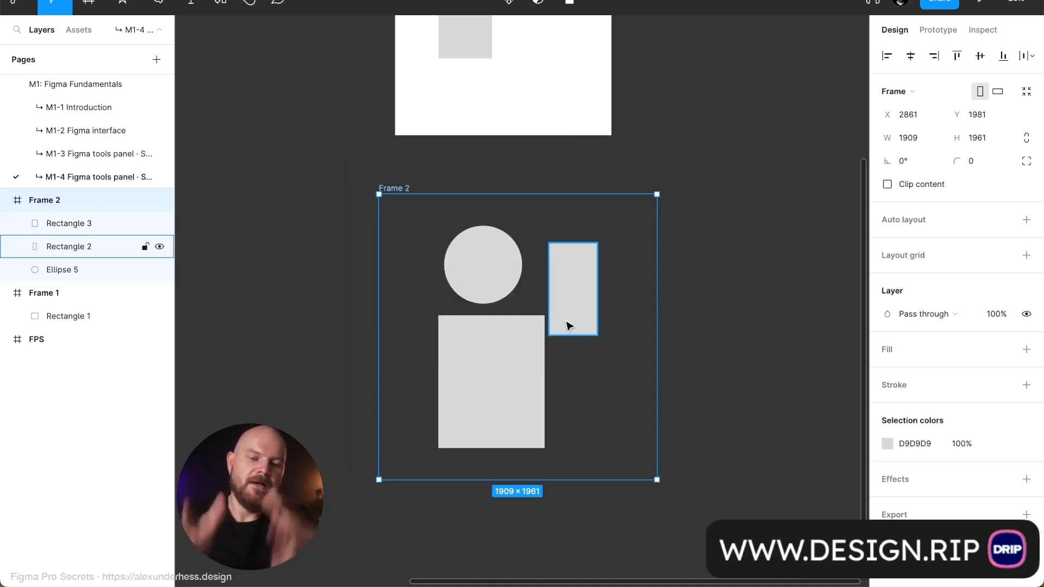
# Step: Duplicate the circle and two rectangles to the right, outside Frame 2, and group the copies
pyautogui.hscroll(4, 568, 325)
pyautogui.scroll(-1, 567, 325)
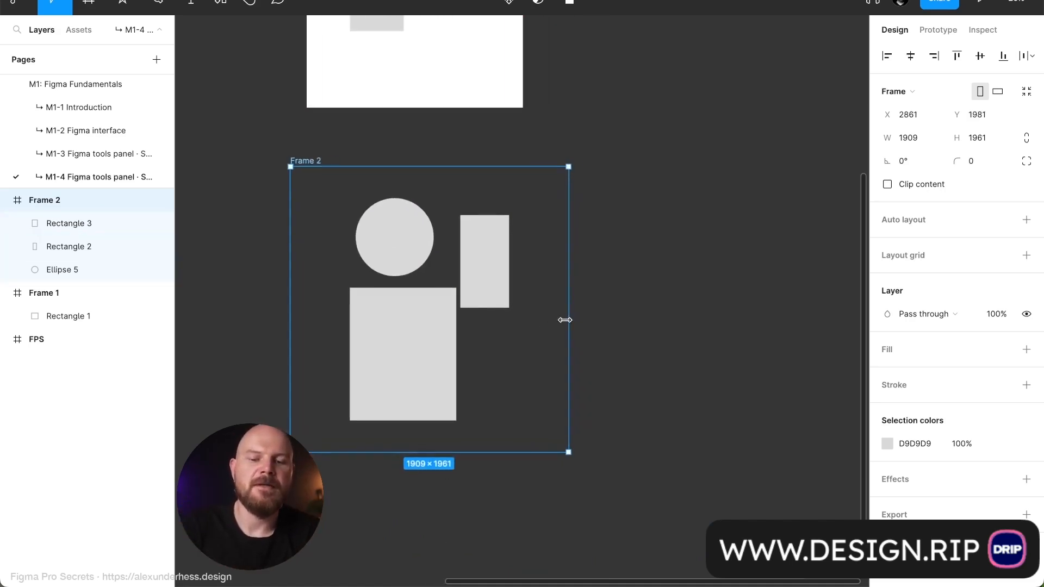
pyautogui.click(466, 250)
pyautogui.keyDown('shift'); pyautogui.click(402, 243); pyautogui.keyUp('shift')
pyautogui.keyDown('shift'); pyautogui.click(389, 333); pyautogui.keyUp('shift')
pyautogui.moveTo(389, 333); pyautogui.dragTo(741, 333)
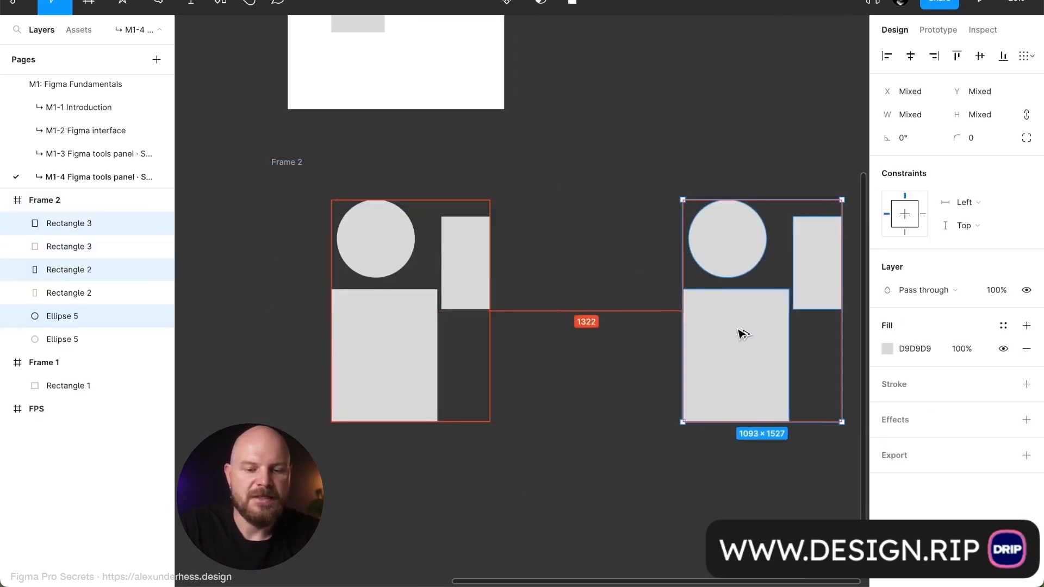
pyautogui.hscroll(5, 738, 334)
pyautogui.scroll(-1, 738, 335)
pyautogui.hotkey('ctrl', 'g')
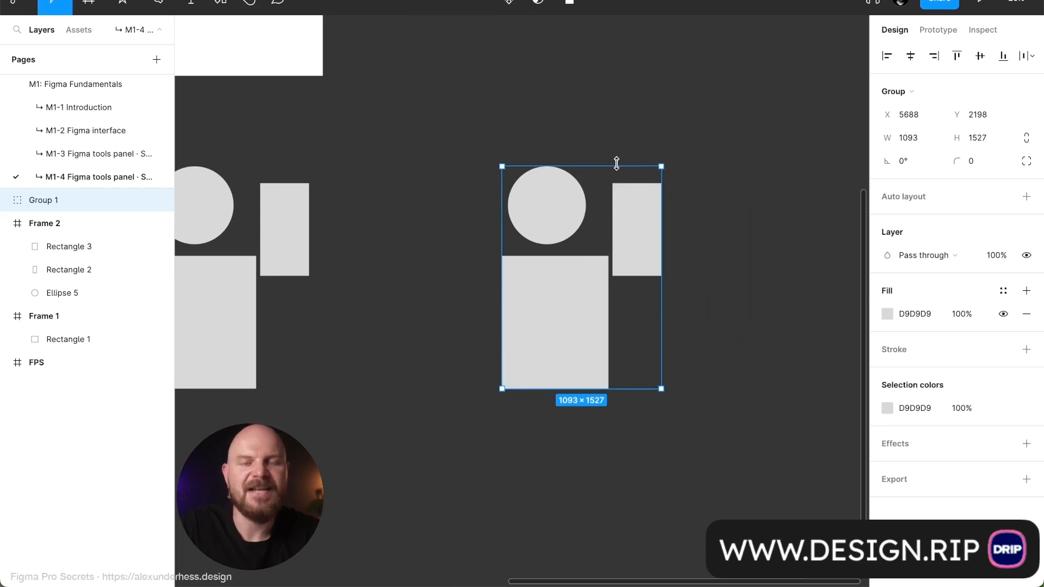
# Step: Stretch the group of copies to about 2695 × 2771, and delete the group
pyautogui.moveTo(612, 163); pyautogui.dragTo(614, 73)
pyautogui.moveTo(667, 181); pyautogui.dragTo(778, 179)
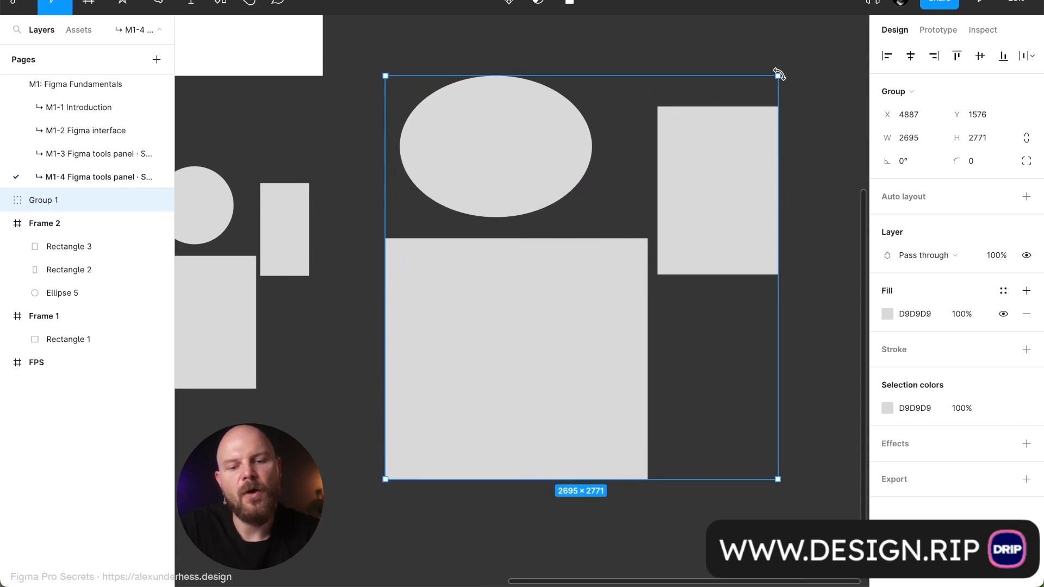
pyautogui.moveTo(780, 77); pyautogui.dragTo(657, 210)
pyautogui.press('super+z')
pyautogui.press('Delete')
# Step: Select the frame that holds the circle and two rectangles
pyautogui.hscroll(-3, 661, 214)
pyautogui.hscroll(-3, 662, 215)
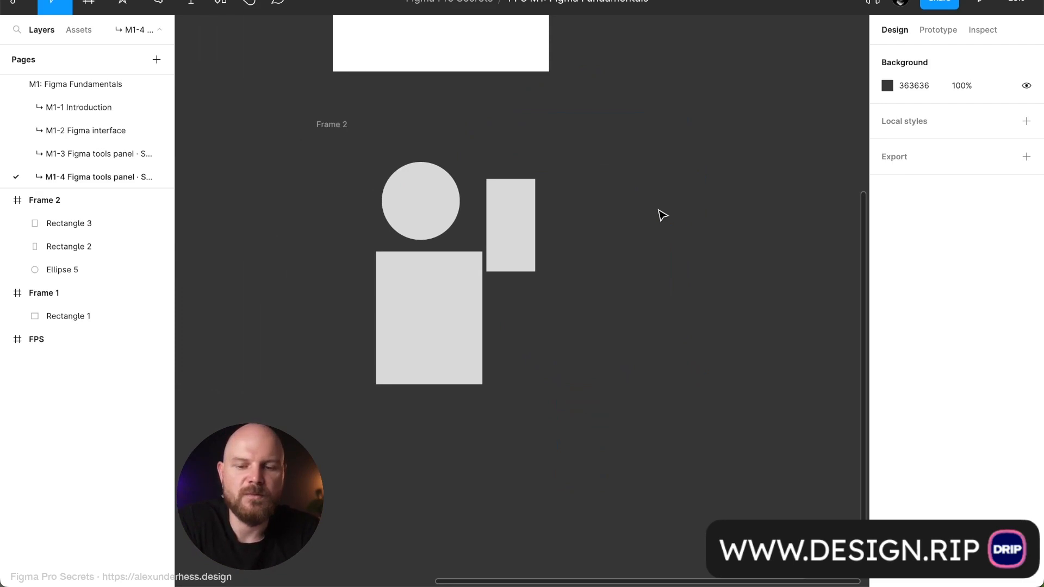
pyautogui.click(337, 124)
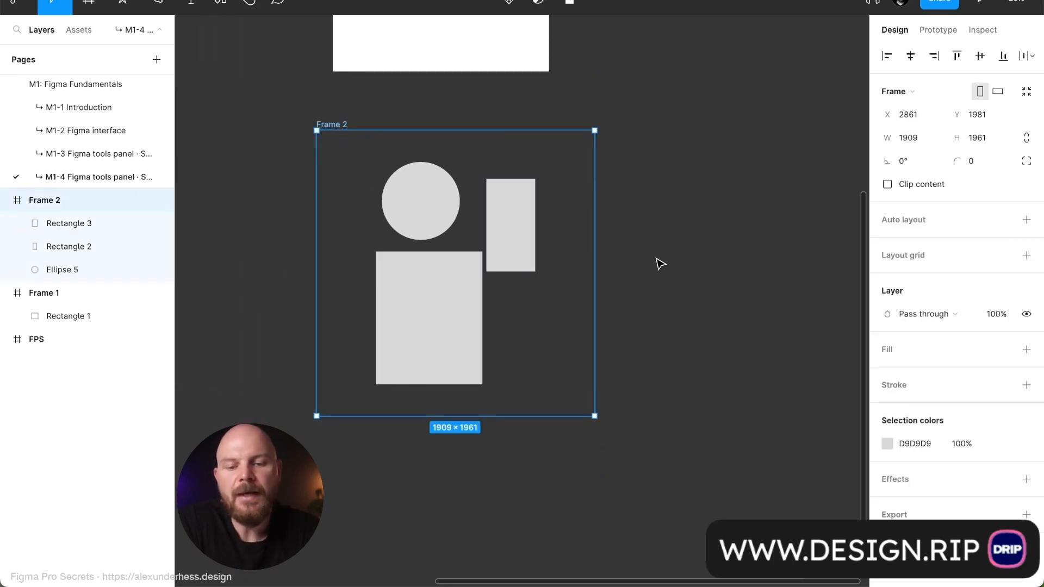
pyautogui.scroll(5, 661, 264)
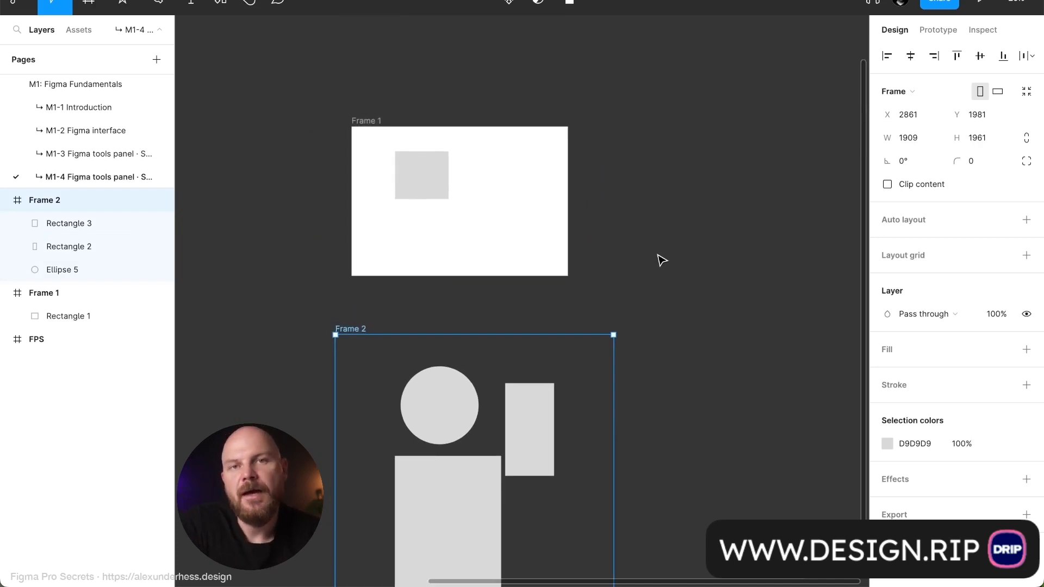
pyautogui.scroll(2, 662, 260)
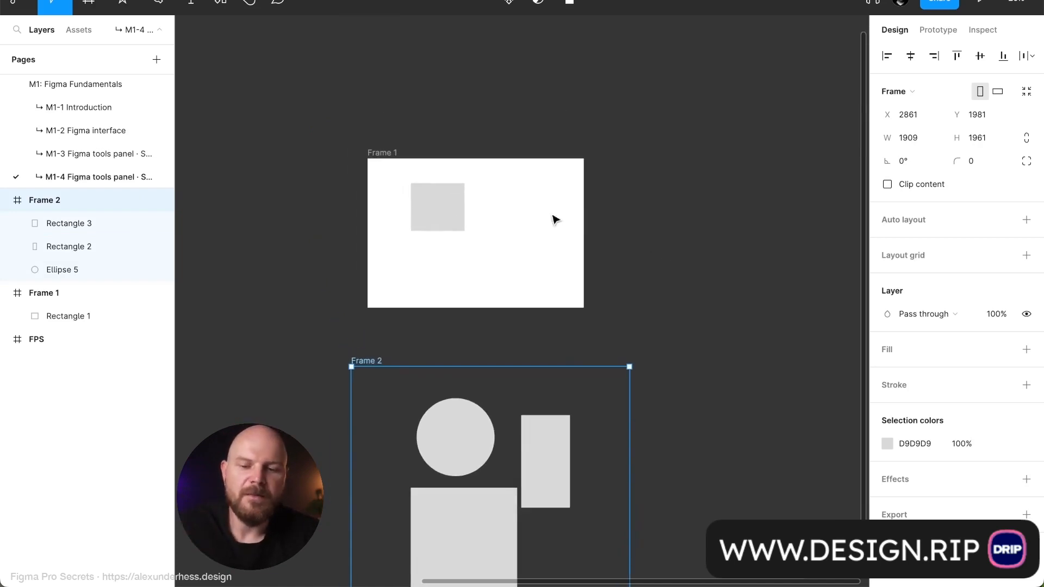
# Step: Reposition the rectangle inside Frame 1 to about X 201, Y 185, and pull it out of the frame to about X 2463, Y 660
pyautogui.click(432, 210)
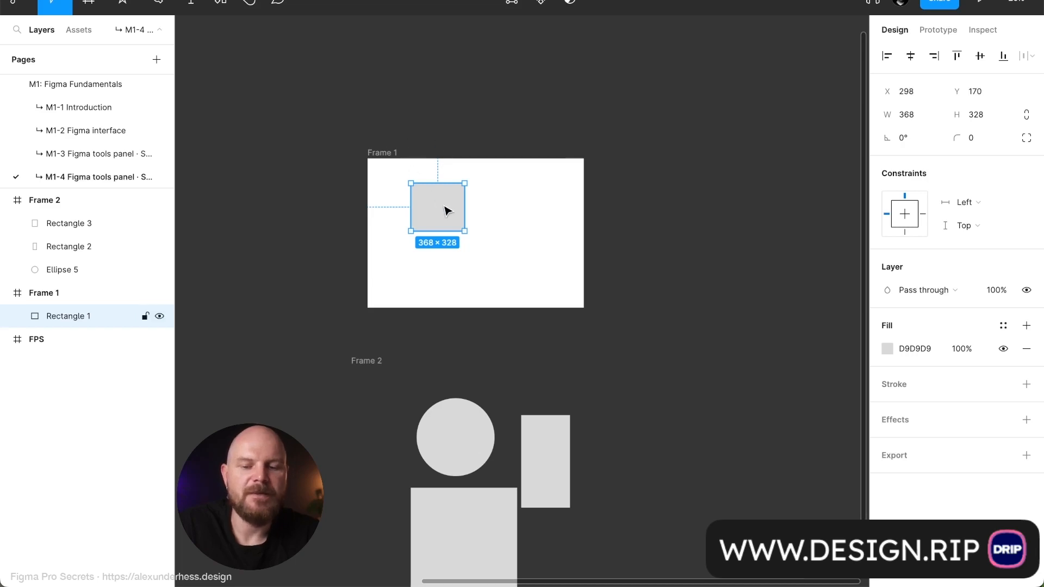
pyautogui.scroll(5, 440, 204)
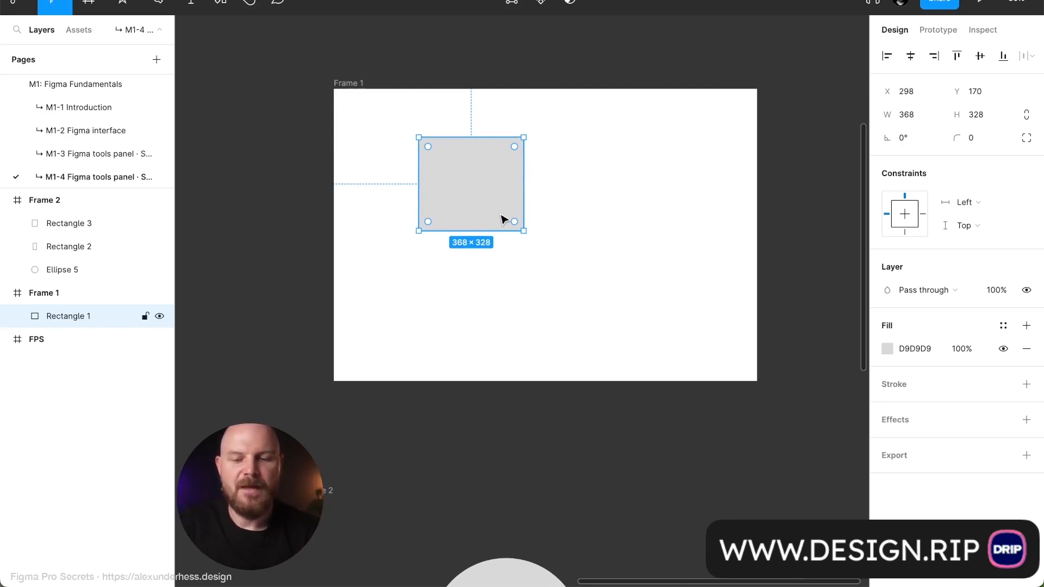
pyautogui.hscroll(-3, 501, 219)
pyautogui.scroll(2, 501, 220)
pyautogui.moveTo(501, 220); pyautogui.dragTo(470, 221)
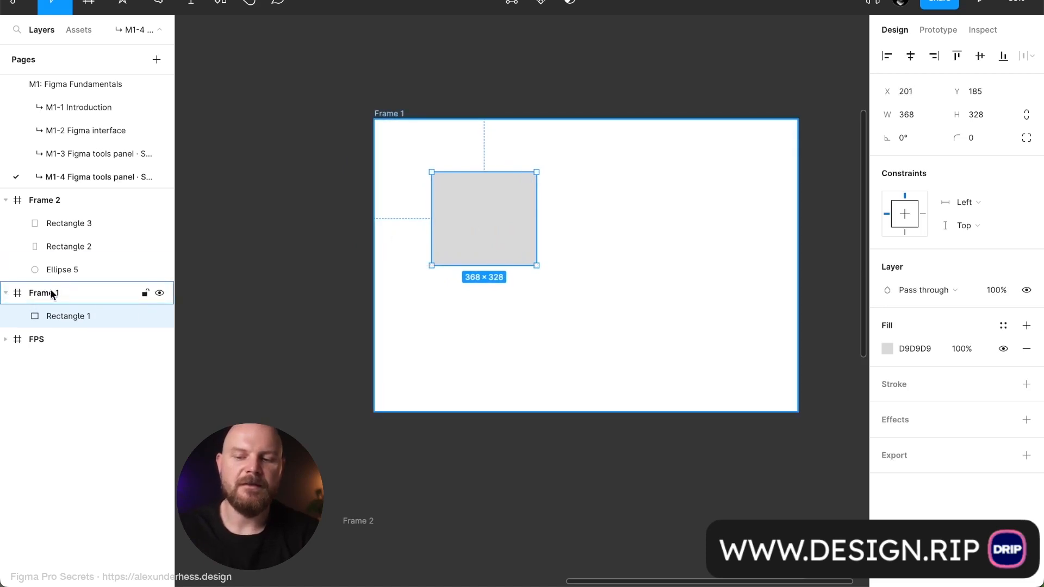
pyautogui.moveTo(501, 238); pyautogui.dragTo(298, 215)
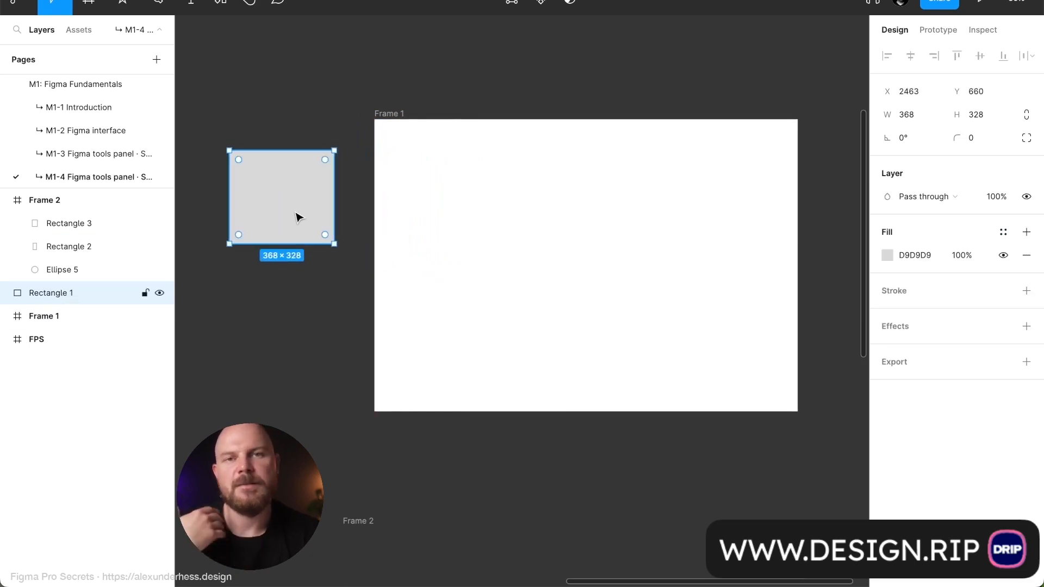
# Step: Move Frame 1 to about X 3175, Y 457, and add a 1x PNG export setting to it
pyautogui.moveTo(459, 149); pyautogui.dragTo(511, 173)
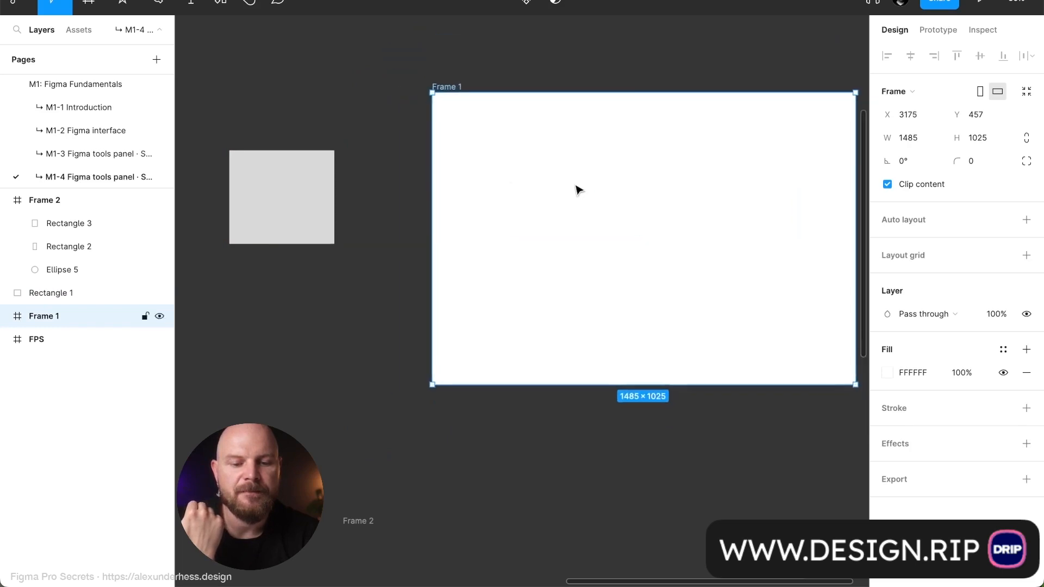
pyautogui.click(916, 479)
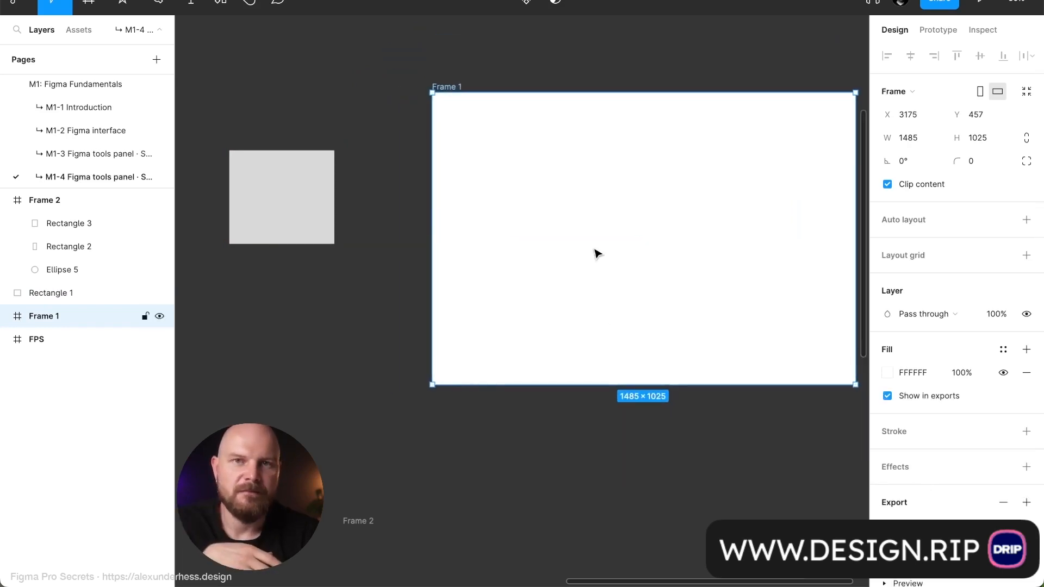
# Step: Place the loose rectangle across Frame 1's left edge without nesting it, and select Frame 1 to inspect its export settings
pyautogui.moveTo(285, 182); pyautogui.dragTo(397, 212)
pyautogui.click(481, 62)
pyautogui.hscroll(2, 482, 62)
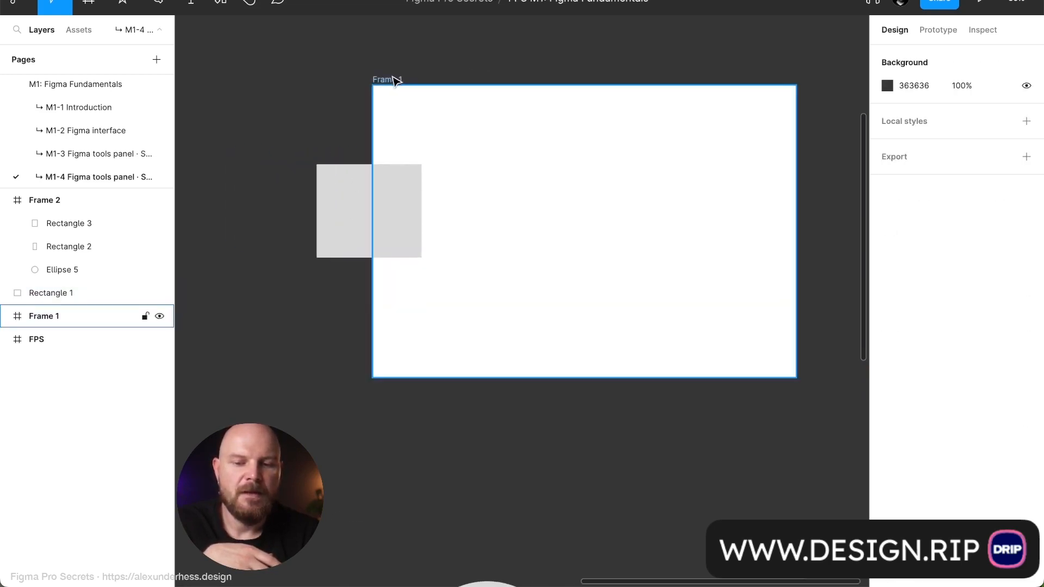
pyautogui.click(397, 80)
pyautogui.scroll(-2, 971, 356)
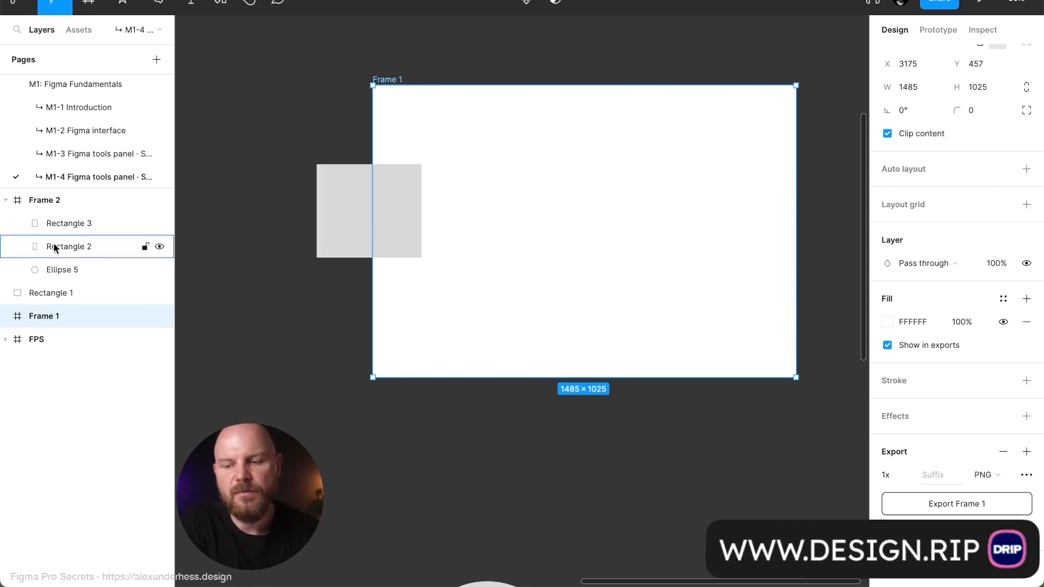
# Step: Delete Frame 2 together with its circle and two rectangles
pyautogui.click(6, 200)
pyautogui.scroll(-3, 366, 427)
pyautogui.scroll(-5, 366, 440)
pyautogui.moveTo(321, 390); pyautogui.dragTo(707, 576)
pyautogui.press('Delete')
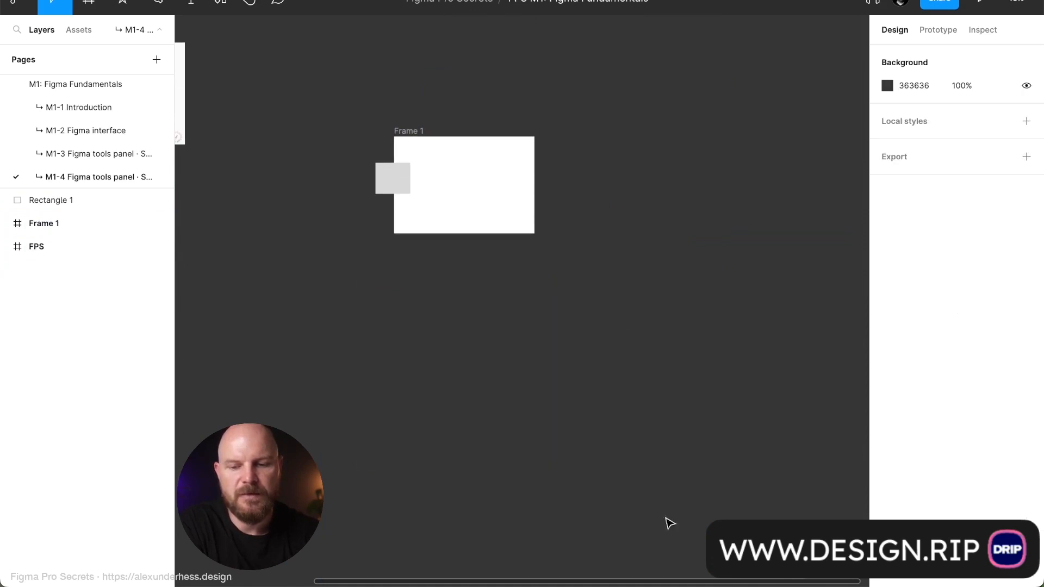
# Step: Nest the loose rectangle inside Frame 1 at about X 216, Y 282
pyautogui.scroll(5, 613, 182)
pyautogui.hotkey('shift', '1')
pyautogui.click(336, 238)
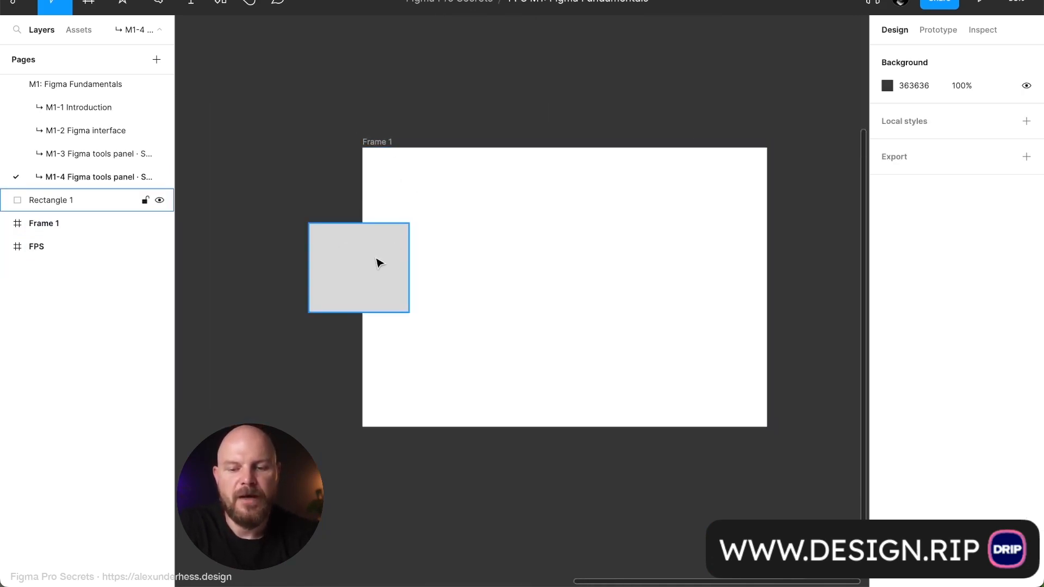
pyautogui.moveTo(364, 267); pyautogui.dragTo(472, 268)
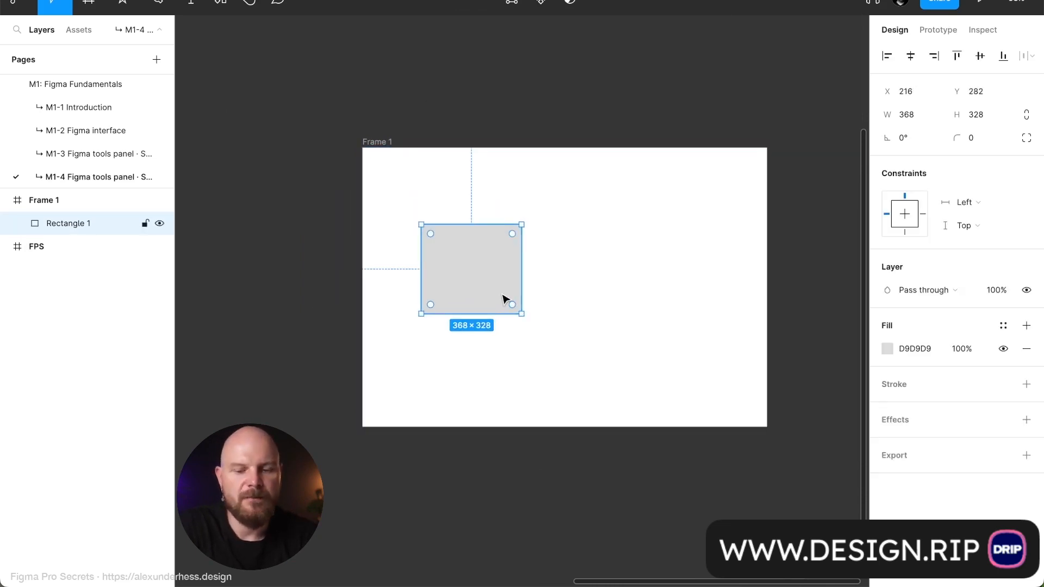
# Step: Move the rectangle beyond Frame 1's left edge to X -772, Y 185, keeping it nested, and shift the frame to about X 3587, Y 546
pyautogui.scroll(-3, 471, 222)
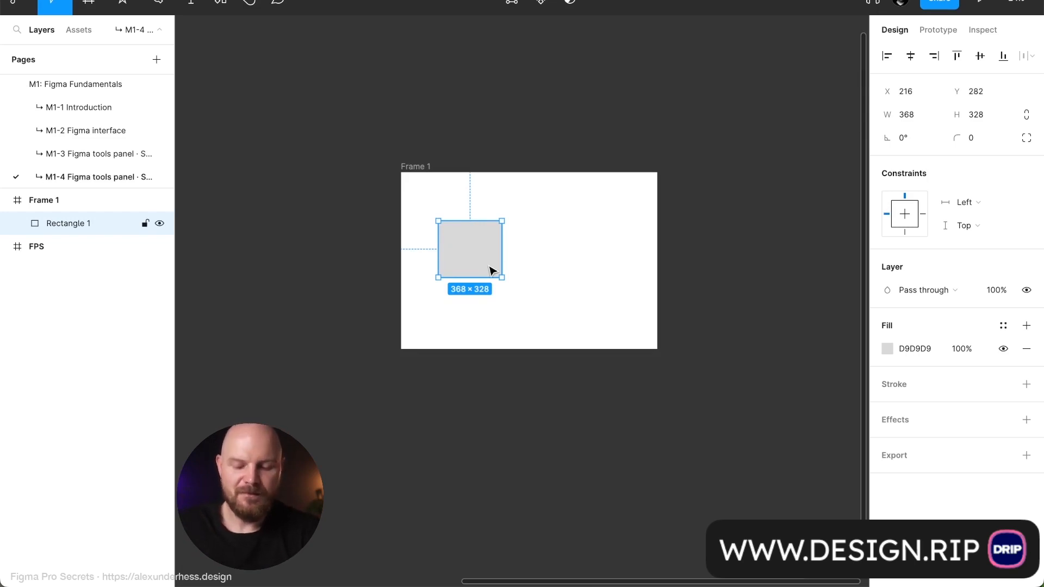
pyautogui.moveTo(488, 265); pyautogui.dragTo(294, 248)
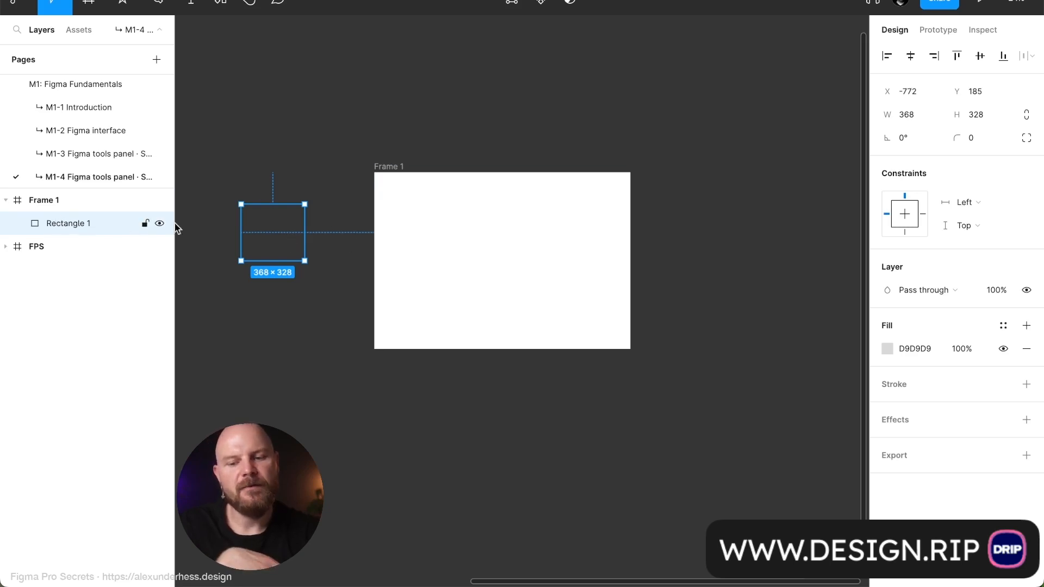
pyautogui.moveTo(386, 167); pyautogui.dragTo(473, 247)
# Step: Turn off content clipping for Frame 1, and examine its export preview without saving the file
pyautogui.click(887, 184)
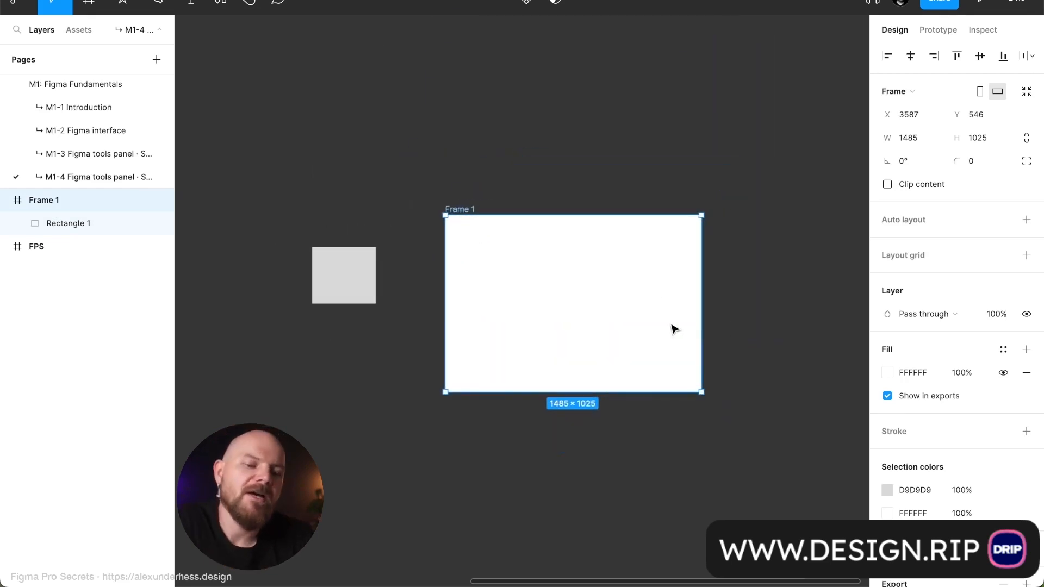
pyautogui.scroll(-3, 991, 391)
pyautogui.click(971, 507)
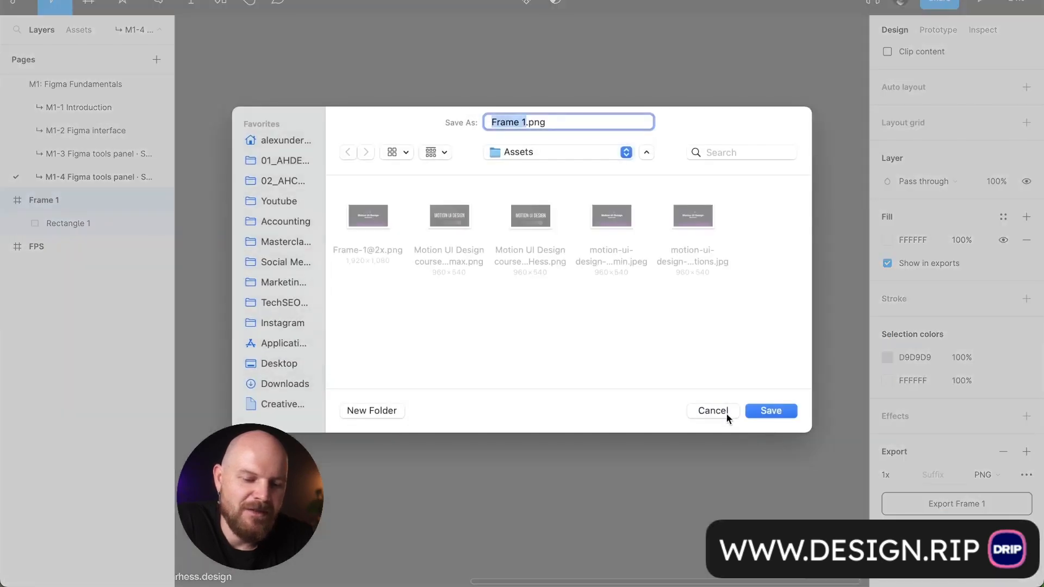
pyautogui.click(726, 412)
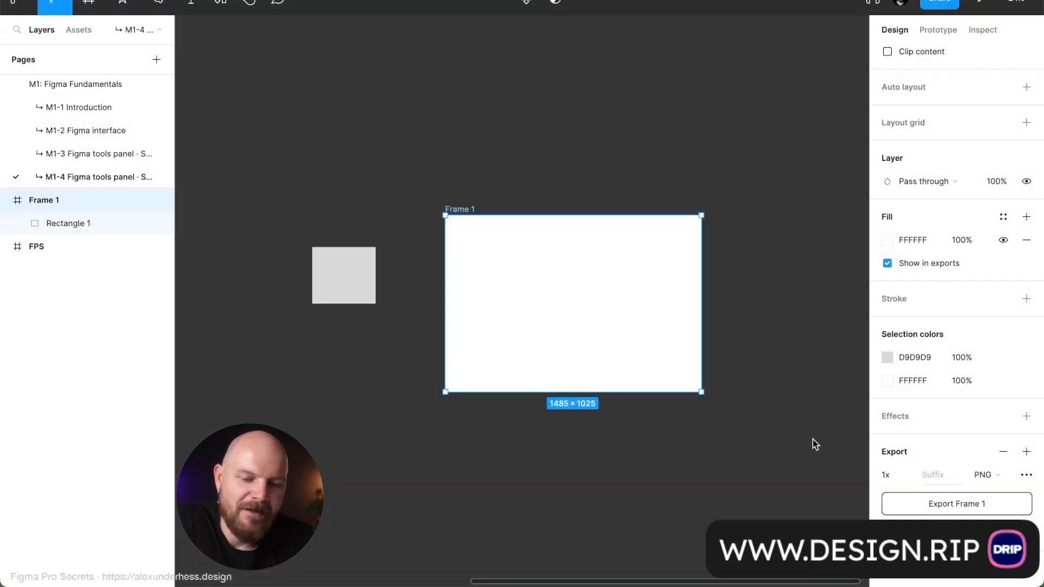
pyautogui.scroll(-3, 915, 469)
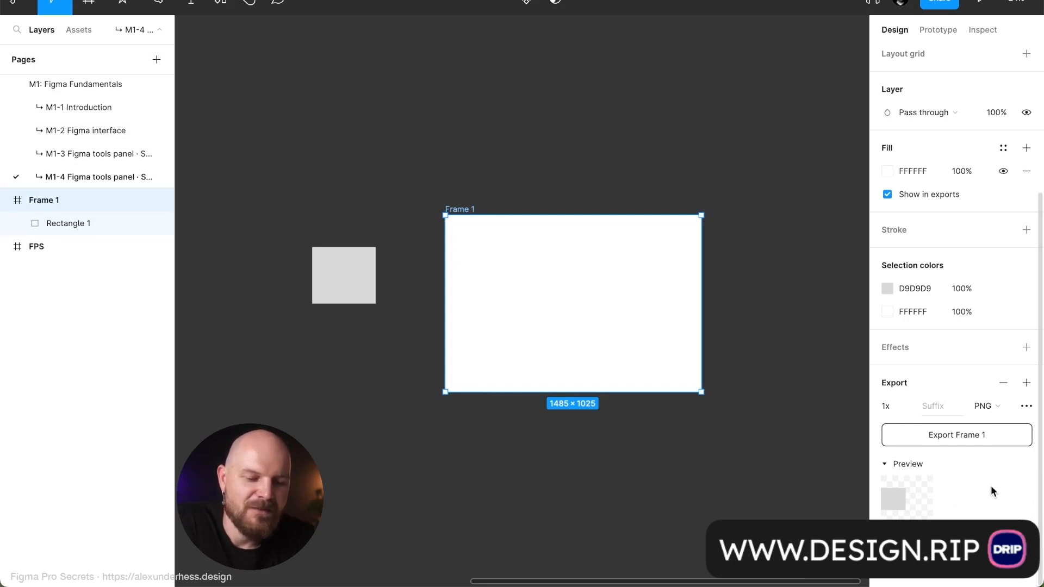
pyautogui.scroll(5, 978, 474)
pyautogui.scroll(-5, 978, 474)
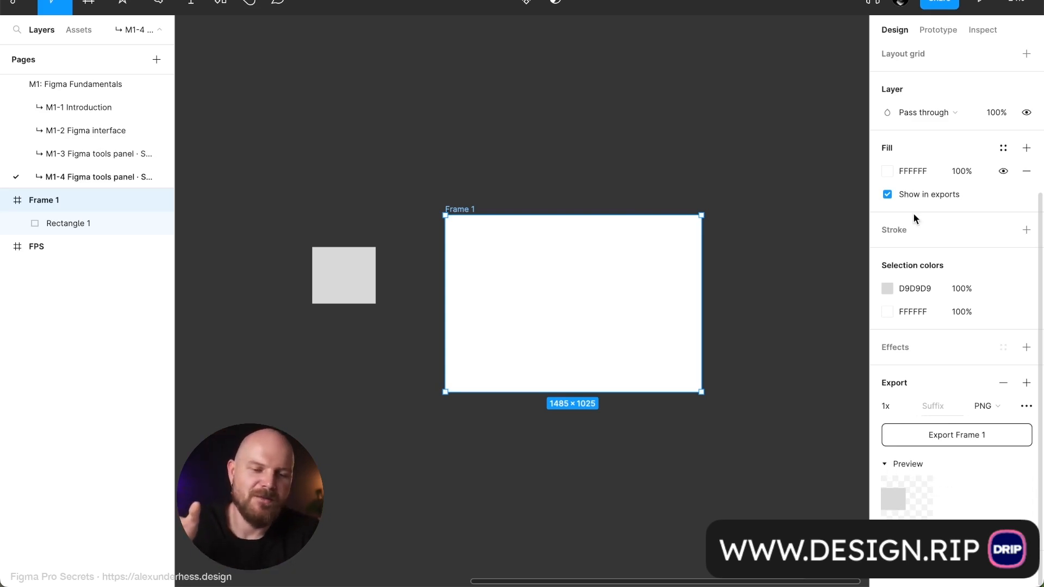
pyautogui.scroll(4, 890, 197)
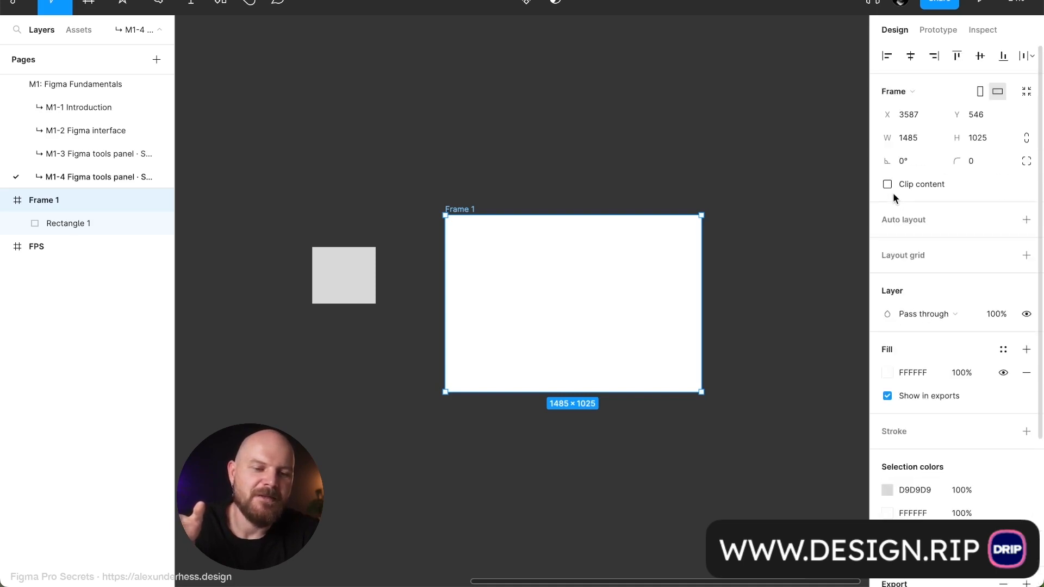
# Step: Turn content clipping back on for Frame 1, and examine its export preview again
pyautogui.click(887, 185)
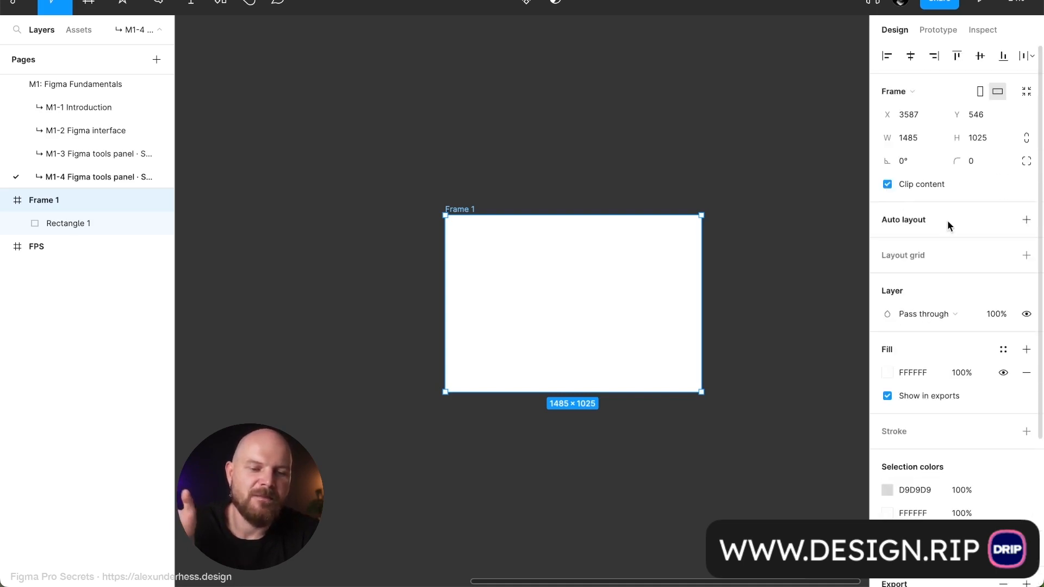
pyautogui.scroll(-4, 947, 223)
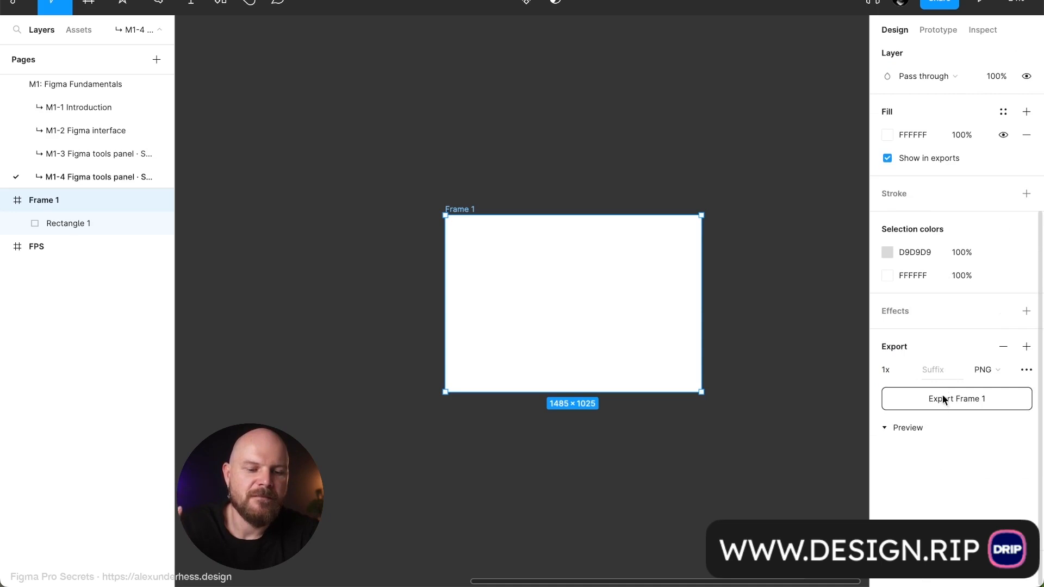
pyautogui.click(908, 427)
pyautogui.click(908, 533)
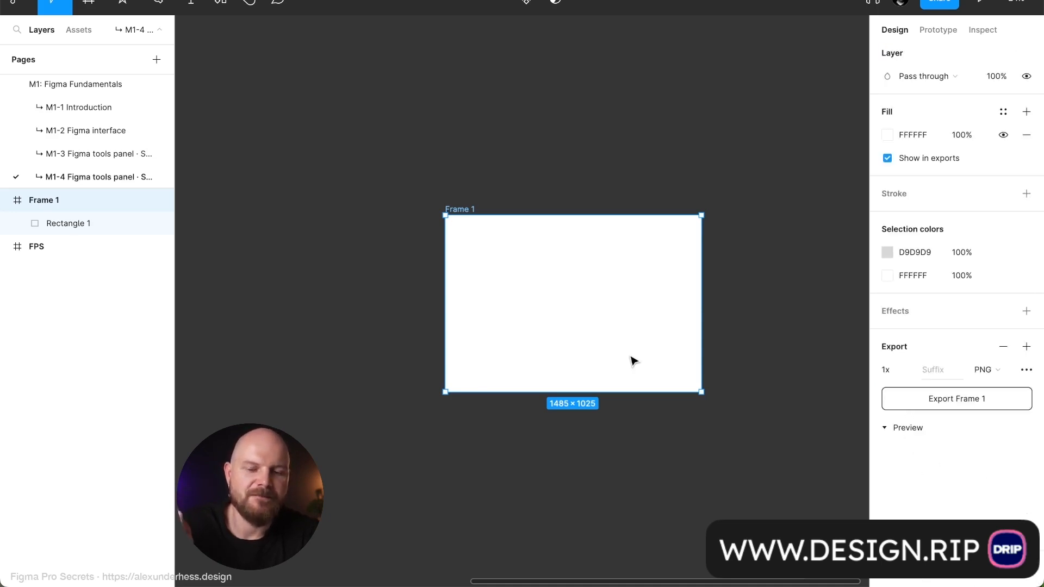
# Step: Delete Frame 1 along with its nested rectangle
pyautogui.scroll(-4, 541, 240)
pyautogui.hscroll(3, 540, 240)
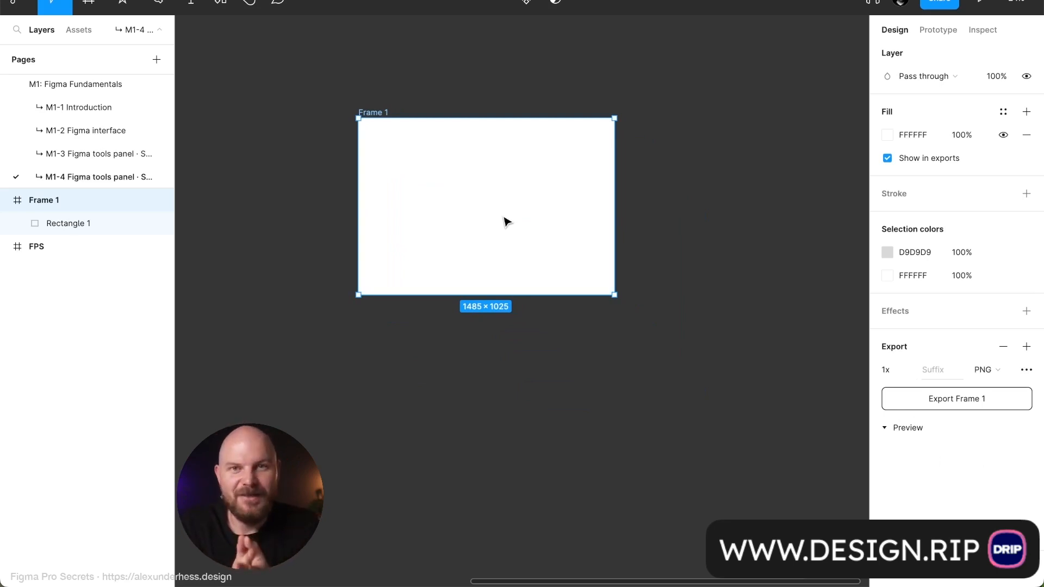
pyautogui.press('Delete')
# Step: Draw a rectangle about 386 × 434 below the title slide, and a circle to its right
pyautogui.hscroll(-10, 507, 223)
pyautogui.scroll(3, 506, 222)
pyautogui.scroll(-5, 510, 239)
pyautogui.scroll(5, 513, 242)
pyautogui.hscroll(5, 513, 242)
pyautogui.scroll(2, 513, 242)
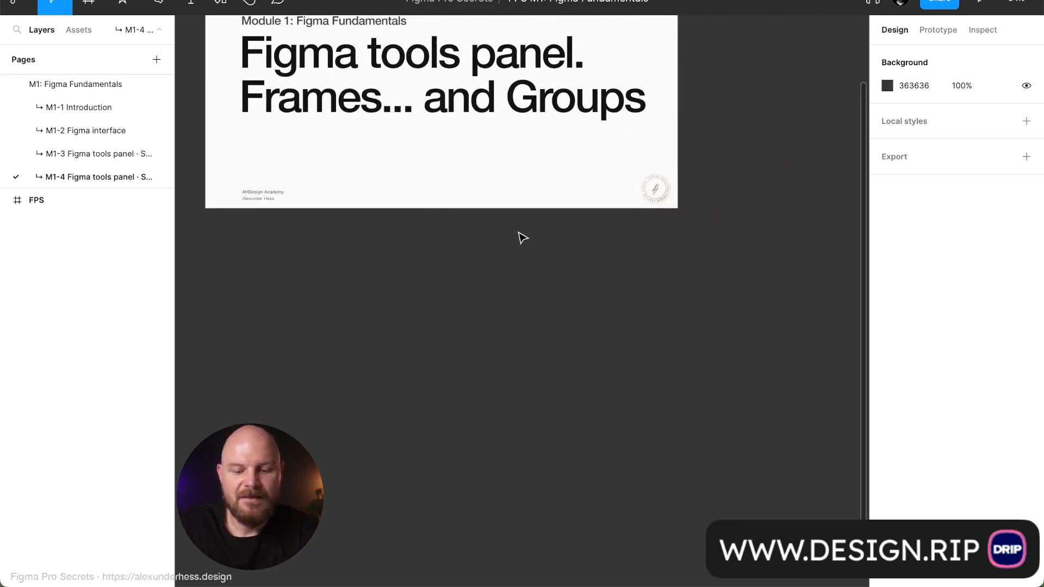
pyautogui.press('r')
pyautogui.moveTo(317, 263); pyautogui.dragTo(412, 369)
pyautogui.press('o')
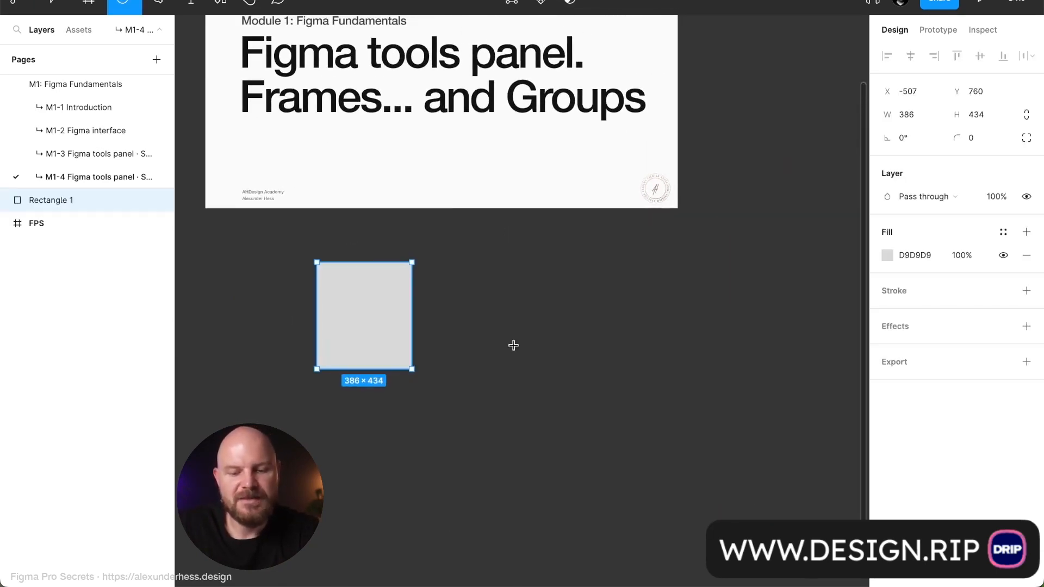
pyautogui.moveTo(467, 302); pyautogui.dragTo(547, 382)
# Step: Group the new rectangle and circle
pyautogui.scroll(-3, 503, 356)
pyautogui.hscroll(-1, 503, 356)
pyautogui.scroll(-1, 503, 356)
pyautogui.hscroll(-1, 503, 356)
pyautogui.moveTo(314, 99); pyautogui.dragTo(464, 261)
pyautogui.press('super+z')
pyautogui.moveTo(601, 305); pyautogui.dragTo(257, 165)
pyautogui.press('super+g')
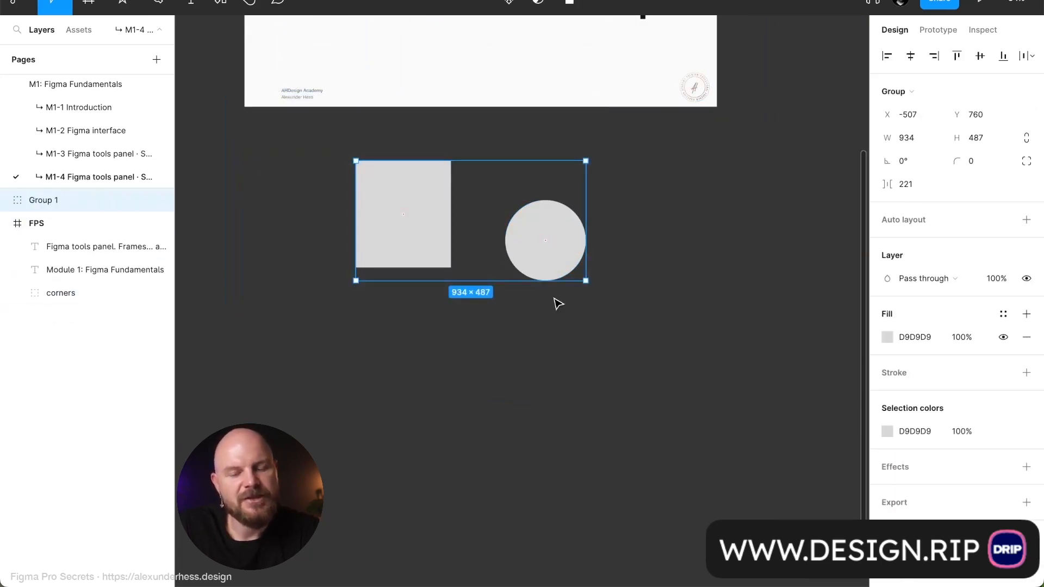
# Step: Draw a frame about 872 × 663 below the group at about X -1010, Y 1432, and move the group to about X -690, Y 854
pyautogui.scroll(-4, 555, 301)
pyautogui.hscroll(-1, 554, 301)
pyautogui.press('f')
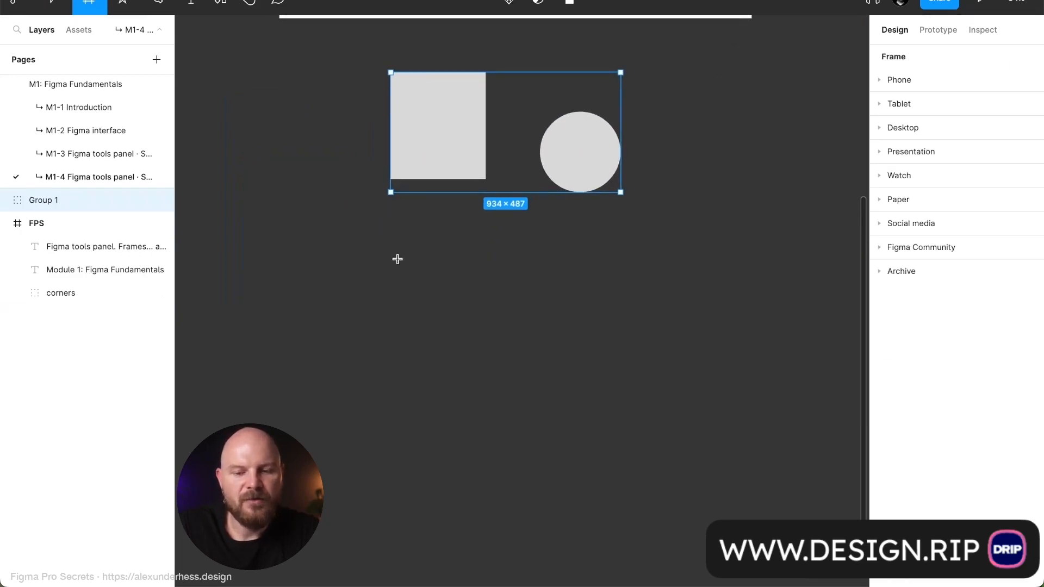
pyautogui.moveTo(370, 241)
pyautogui.mouseDown()
pyautogui.moveTo(552, 391)
pyautogui.moveTo(585, 403)
pyautogui.mouseUp()
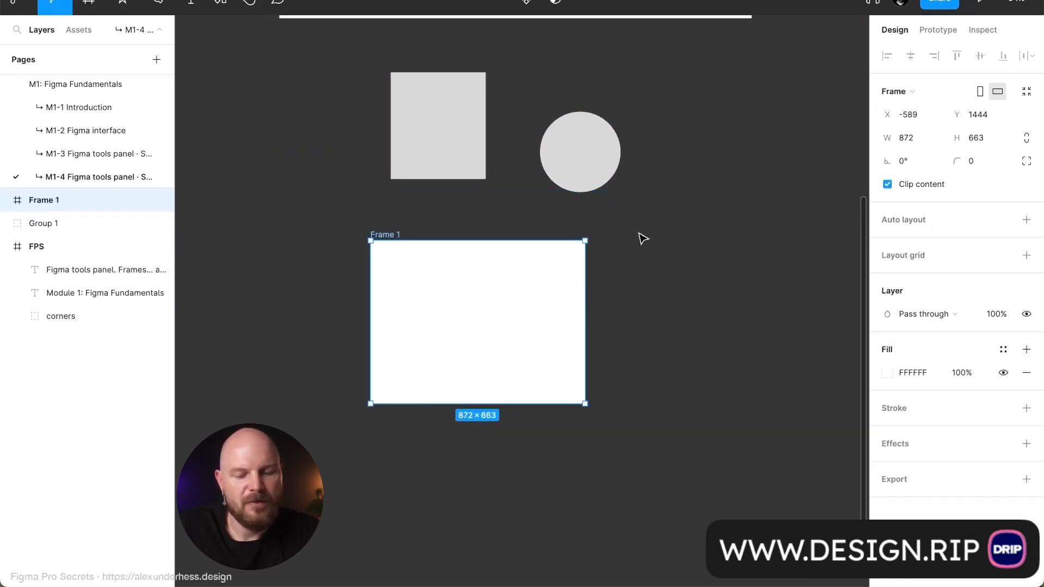
pyautogui.moveTo(459, 321); pyautogui.dragTo(355, 317)
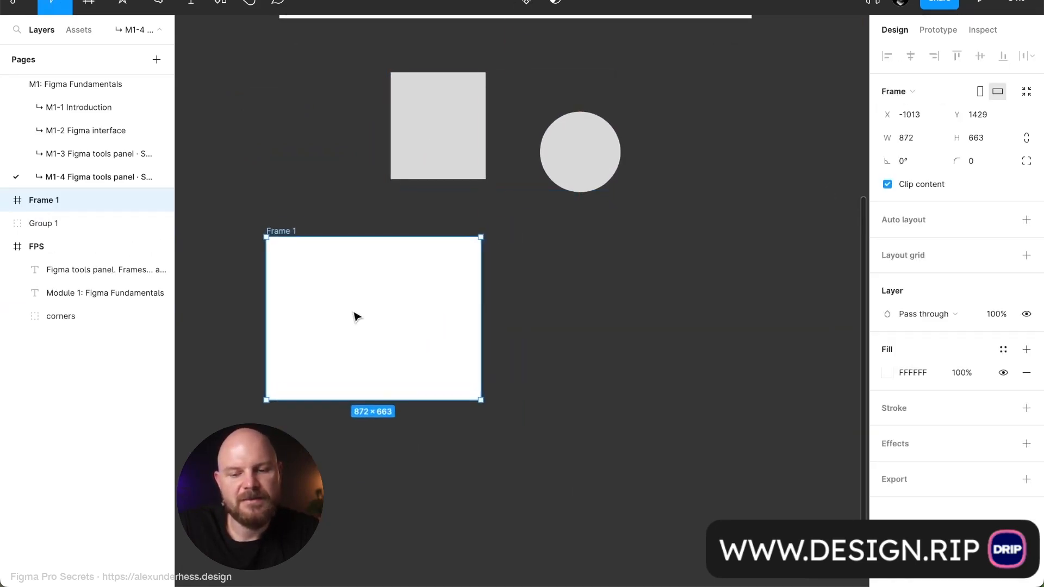
pyautogui.click(441, 149)
pyautogui.moveTo(466, 133); pyautogui.dragTo(422, 156)
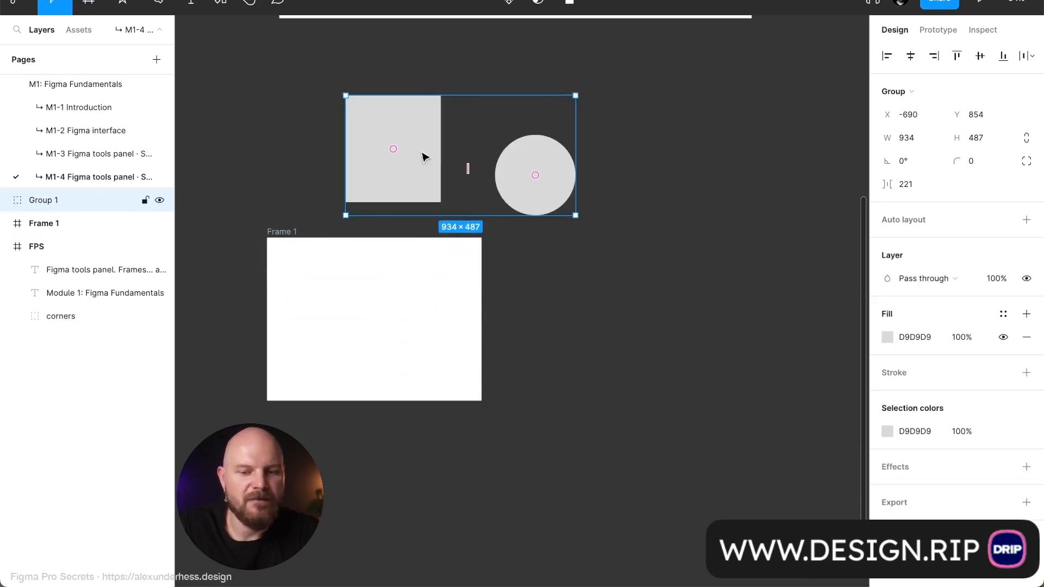
# Step: Resize the new frame to about 1118 × 505, and nest the rectangle-and-circle group inside it
pyautogui.click(275, 232)
pyautogui.hscroll(-3, 280, 237)
pyautogui.scroll(-2, 280, 236)
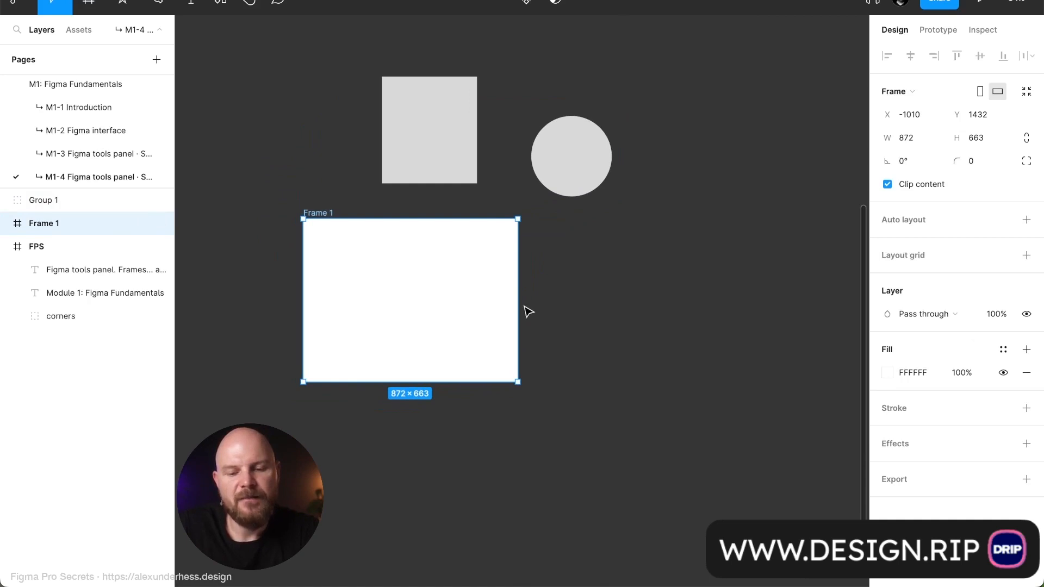
pyautogui.moveTo(519, 308); pyautogui.dragTo(518, 362)
pyautogui.click(456, 134)
pyautogui.moveTo(457, 130); pyautogui.dragTo(388, 298)
pyautogui.click(299, 234)
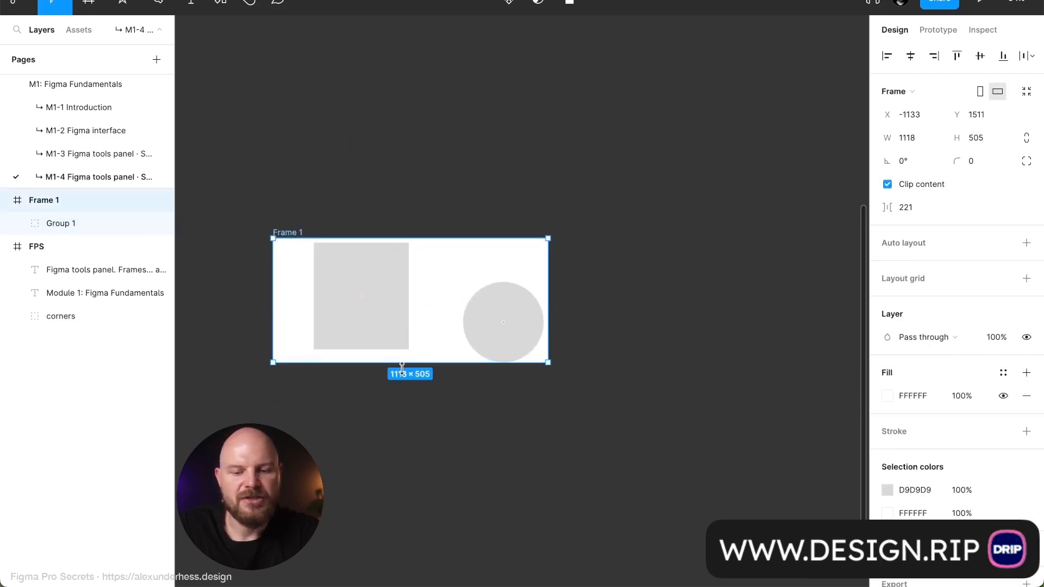
# Step: Resize the frame around the nested group to about 1336 × 695, and move it to about X -785, Y 752
pyautogui.moveTo(402, 363); pyautogui.dragTo(415, 505)
pyautogui.moveTo(415, 238); pyautogui.dragTo(417, 145)
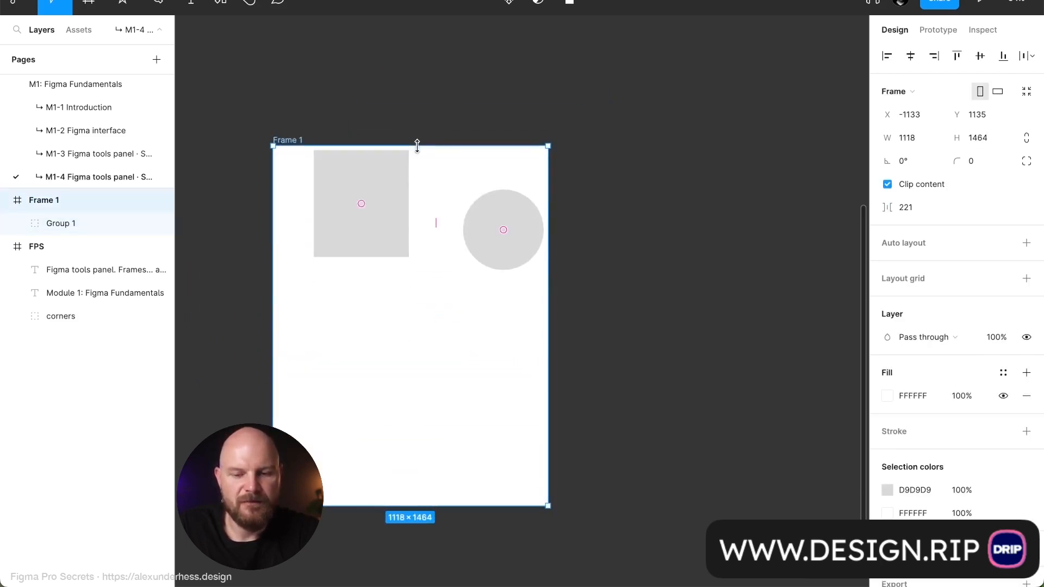
pyautogui.moveTo(427, 505); pyautogui.dragTo(431, 303)
pyautogui.moveTo(548, 275); pyautogui.dragTo(575, 277)
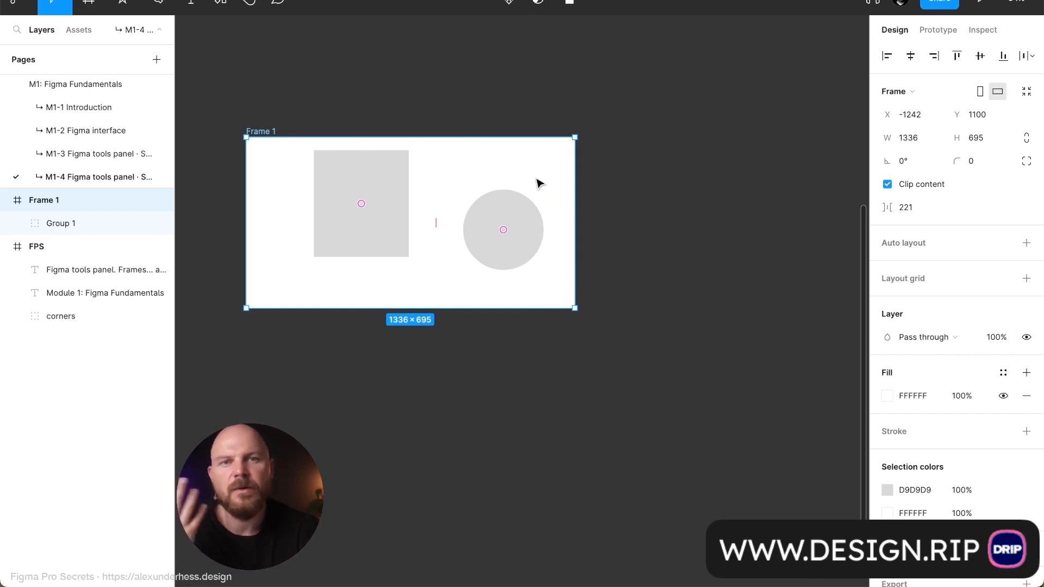
pyautogui.moveTo(533, 180); pyautogui.dragTo(644, 94)
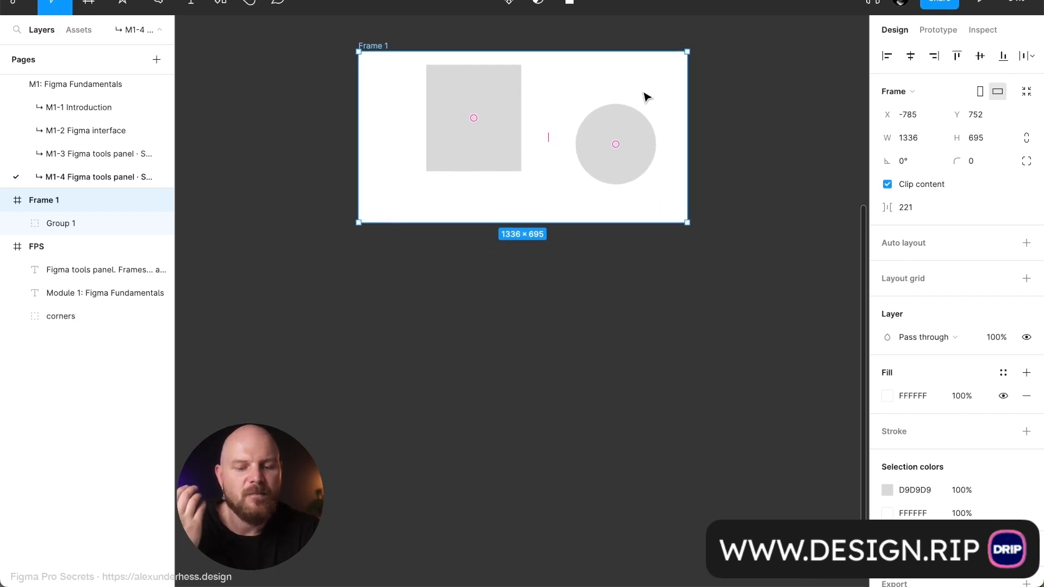
# Step: Shift the nested rectangle-and-circle group around inside Frame 1, and move it out of the frame to about X -2175, Y 1177
pyautogui.scroll(-4, 645, 94)
pyautogui.scroll(2, 644, 94)
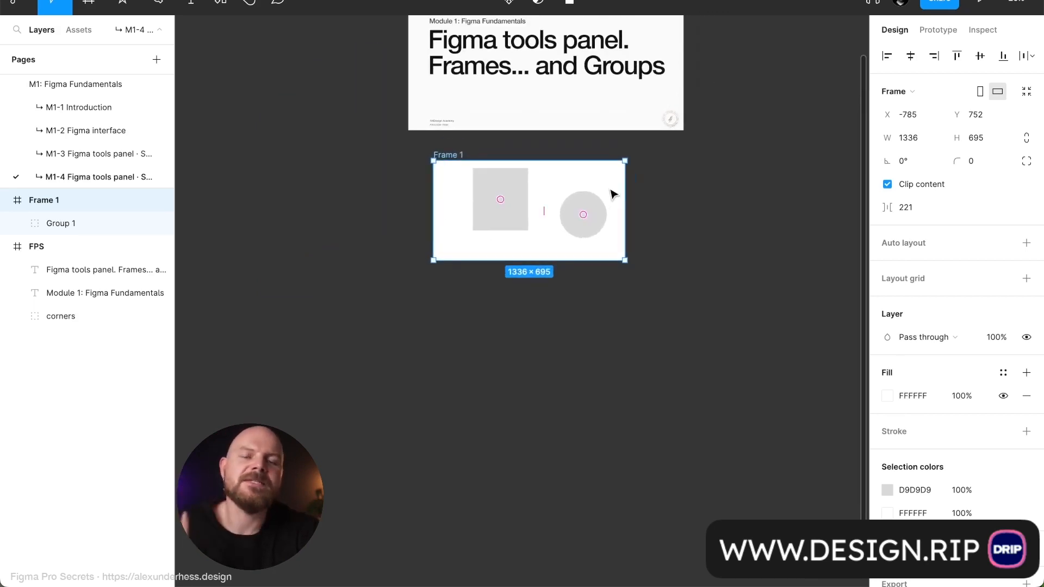
pyautogui.click(519, 217)
pyautogui.moveTo(519, 217)
pyautogui.mouseDown()
pyautogui.moveTo(420, 348)
pyautogui.moveTo(526, 216)
pyautogui.moveTo(522, 228)
pyautogui.mouseUp()
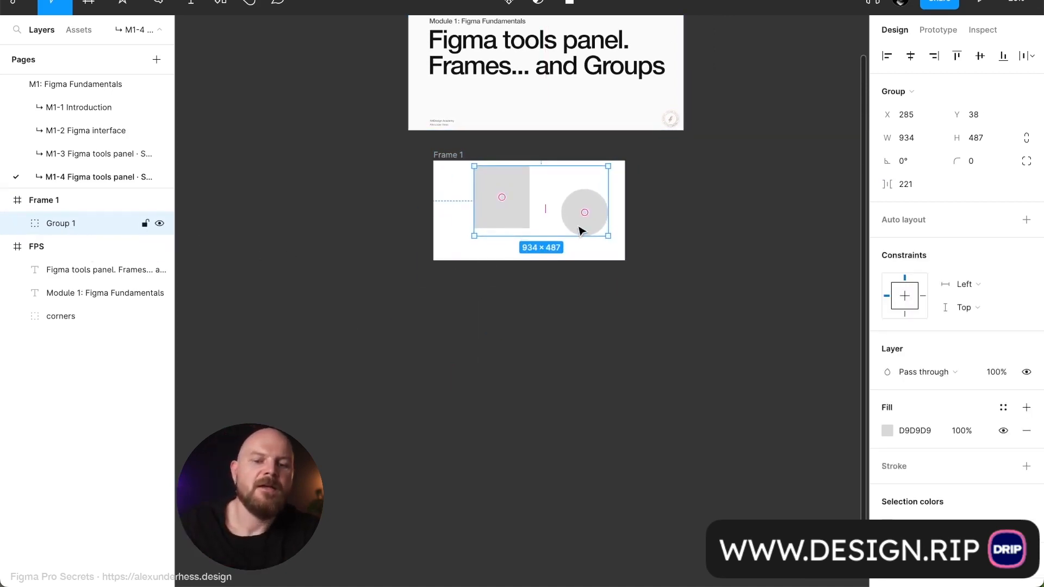
pyautogui.moveTo(602, 219); pyautogui.dragTo(449, 217)
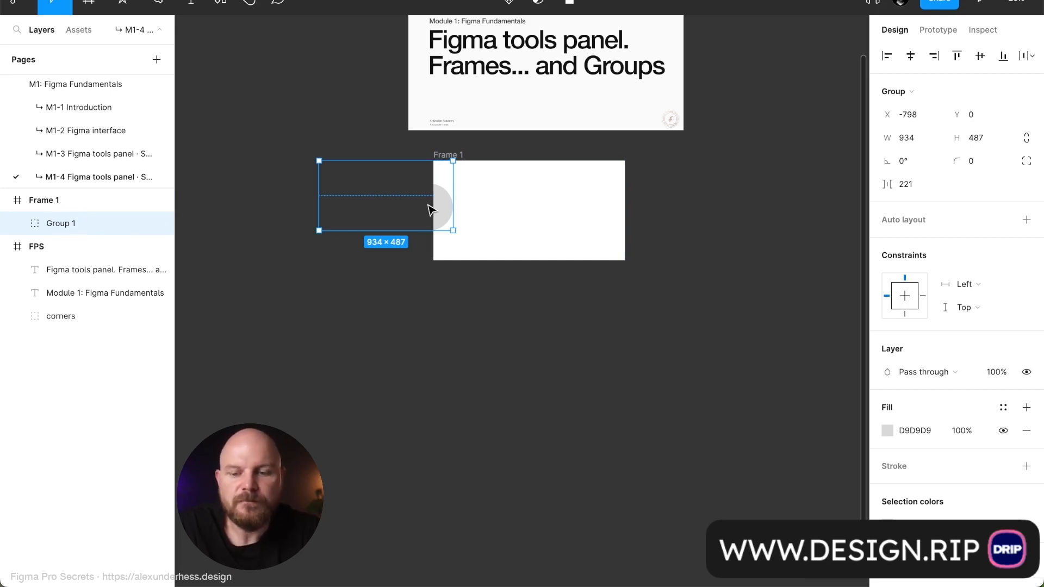
pyautogui.moveTo(443, 210); pyautogui.dragTo(359, 271)
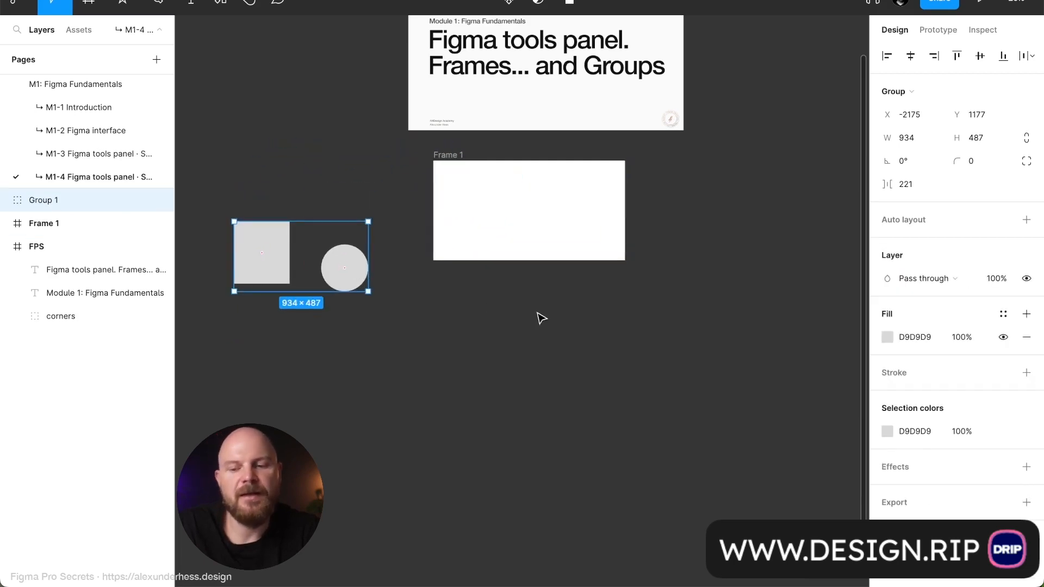
# Step: Draw a rectangle below Frame 1 and an ellipse about 698 × 622 overlapping its lower-right corner
pyautogui.hscroll(-5, 541, 318)
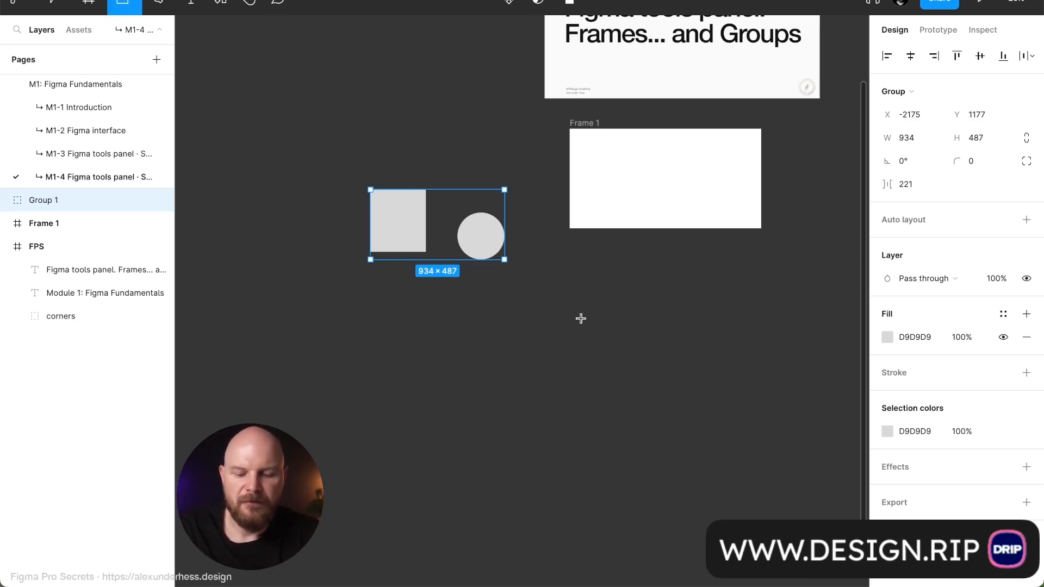
pyautogui.press('r')
pyautogui.moveTo(544, 294); pyautogui.dragTo(647, 383)
pyautogui.press('o')
pyautogui.moveTo(616, 352); pyautogui.dragTo(716, 441)
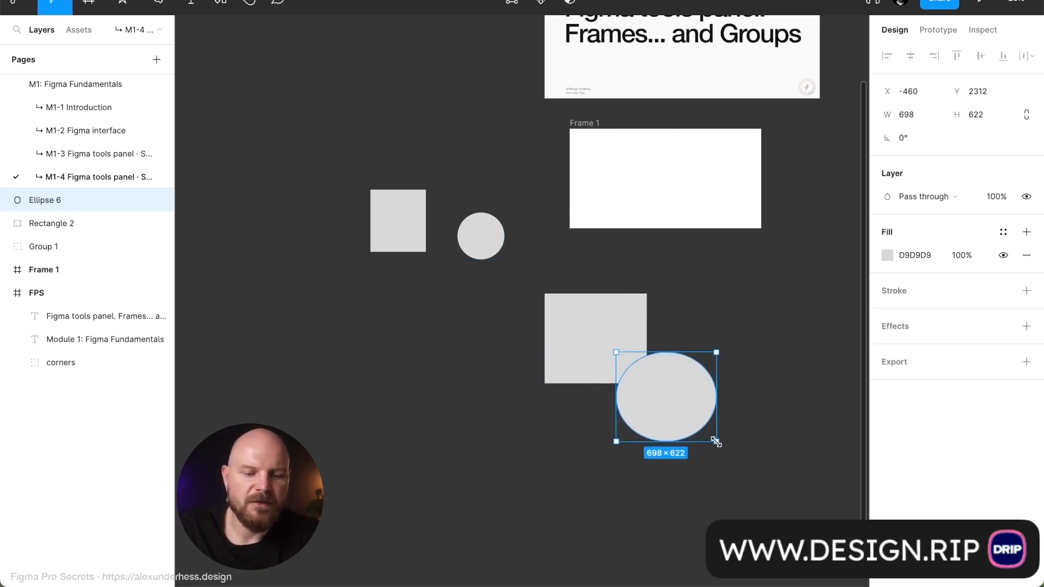
pyautogui.click(768, 360)
# Step: Duplicate the ellipse and place the copy over the rectangle's lower-left corner
pyautogui.scroll(-1, 767, 361)
pyautogui.hscroll(2, 767, 361)
pyautogui.moveTo(581, 347); pyautogui.dragTo(449, 346)
# Step: Frame the rectangle and both ellipses together at about X -870, Y 1846, and give the frame a white fill
pyautogui.click(636, 351)
pyautogui.moveTo(641, 379); pyautogui.dragTo(404, 242)
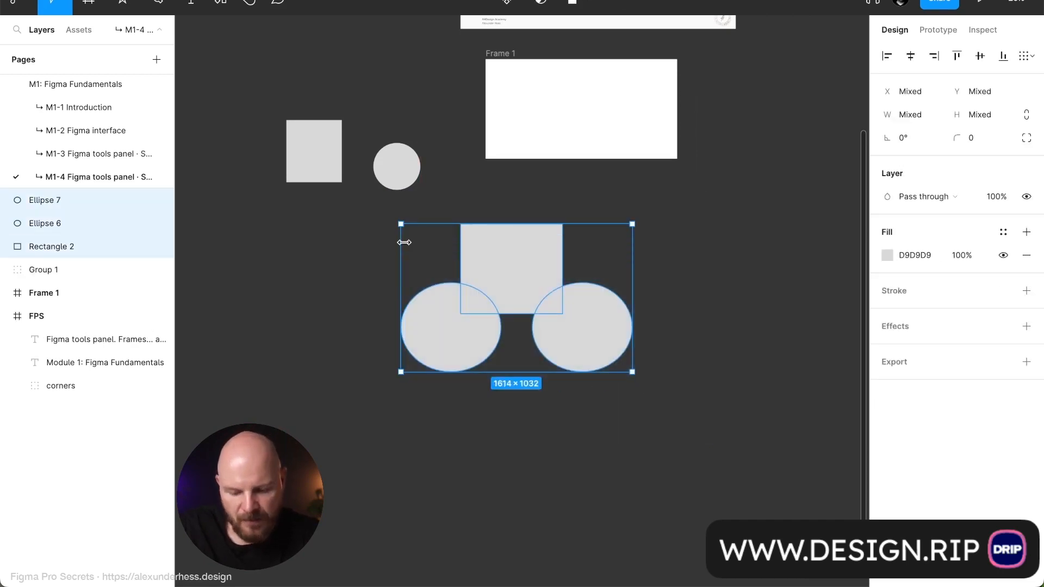
pyautogui.hotkey('ctrl', 'alt', 'g')
pyautogui.moveTo(513, 279); pyautogui.dragTo(586, 273)
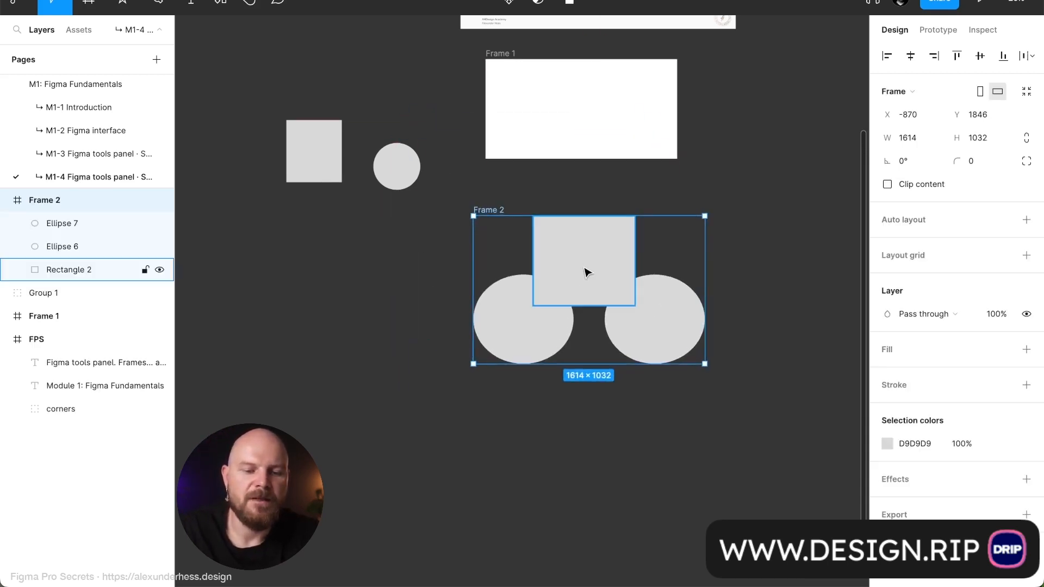
pyautogui.click(891, 356)
pyautogui.click(775, 270)
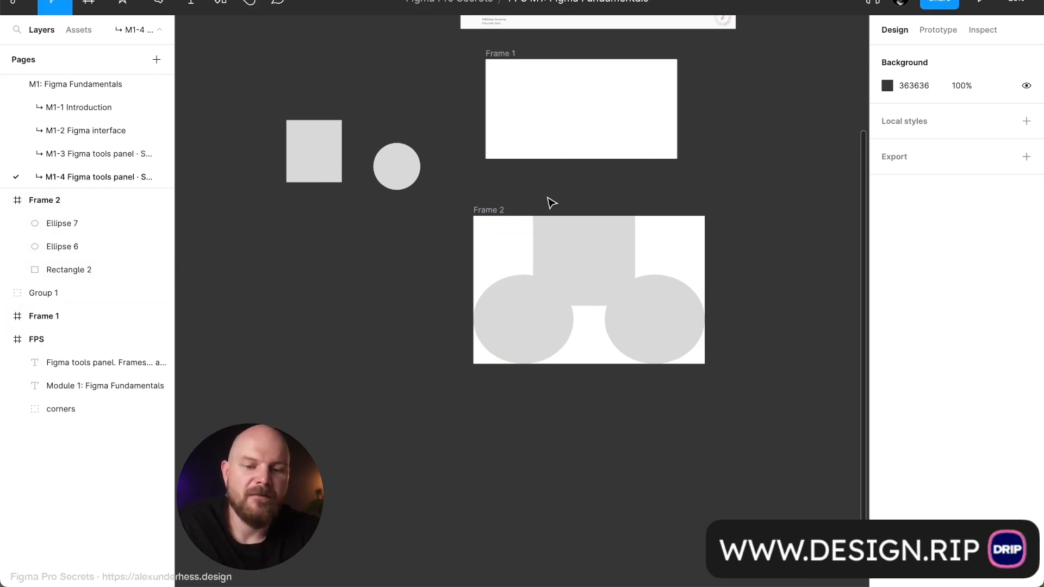
# Step: Delete the rectangle-and-circle group and the frame containing the rectangle and two ellipses
pyautogui.scroll(4, 552, 203)
pyautogui.click(322, 252)
pyautogui.press('Delete')
pyautogui.click(512, 337)
pyautogui.press('Delete')
pyautogui.scroll(3, 613, 212)
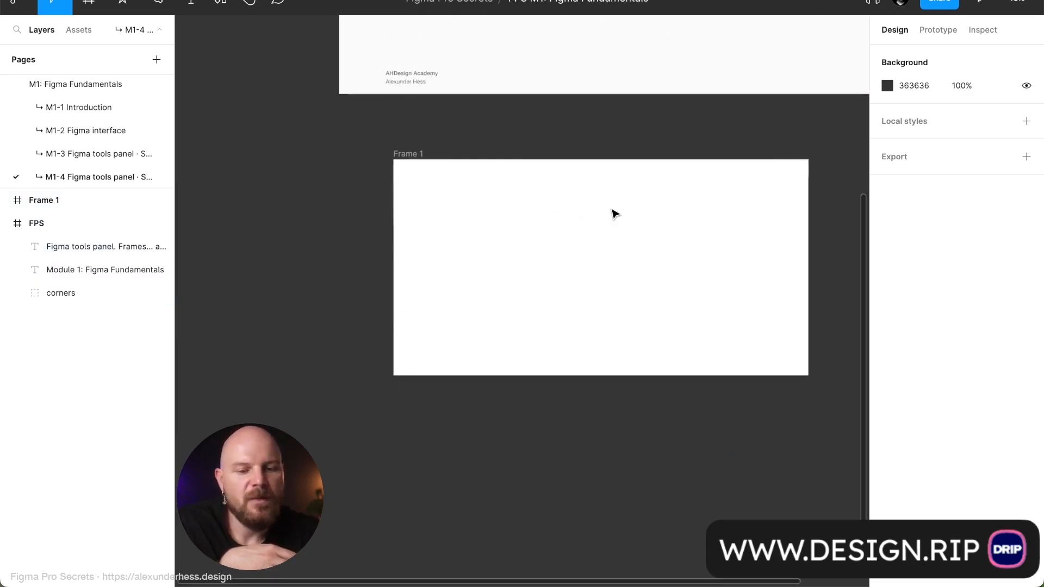
# Step: Select the empty Frame 1 below the title slide
pyautogui.scroll(3, 614, 213)
pyautogui.hscroll(2, 614, 214)
pyautogui.click(598, 276)
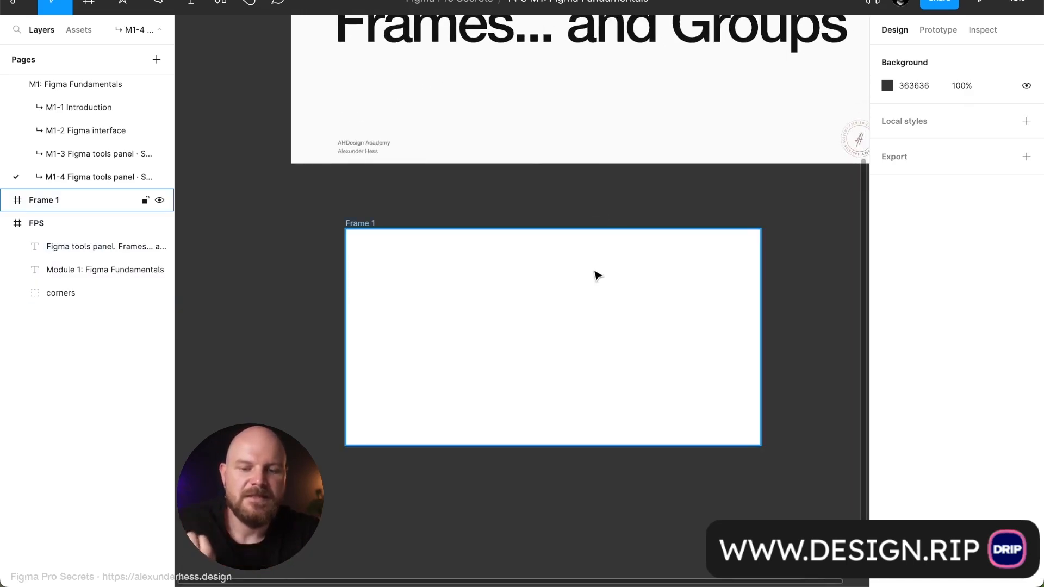
pyautogui.click(598, 276)
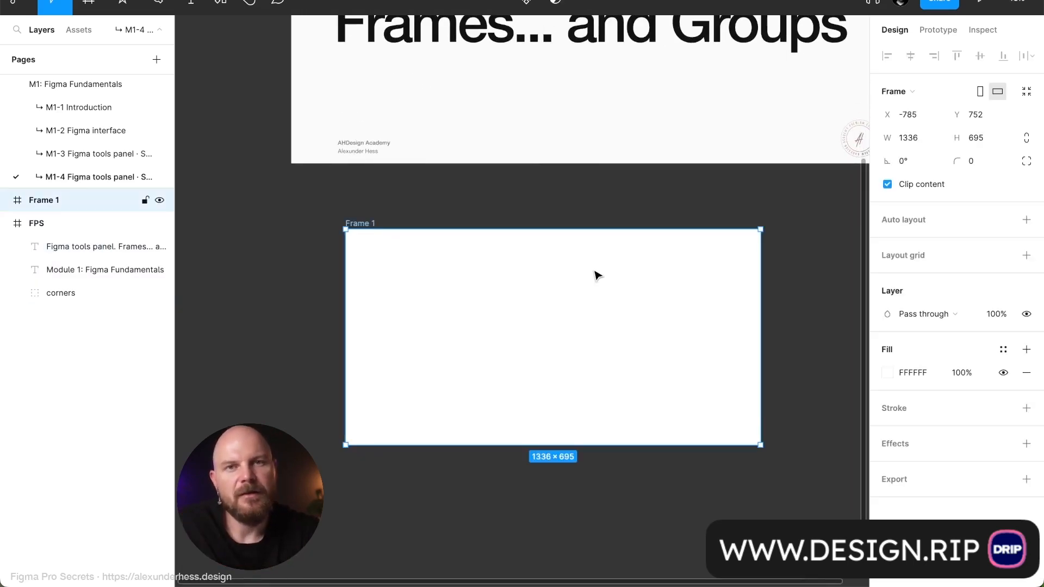